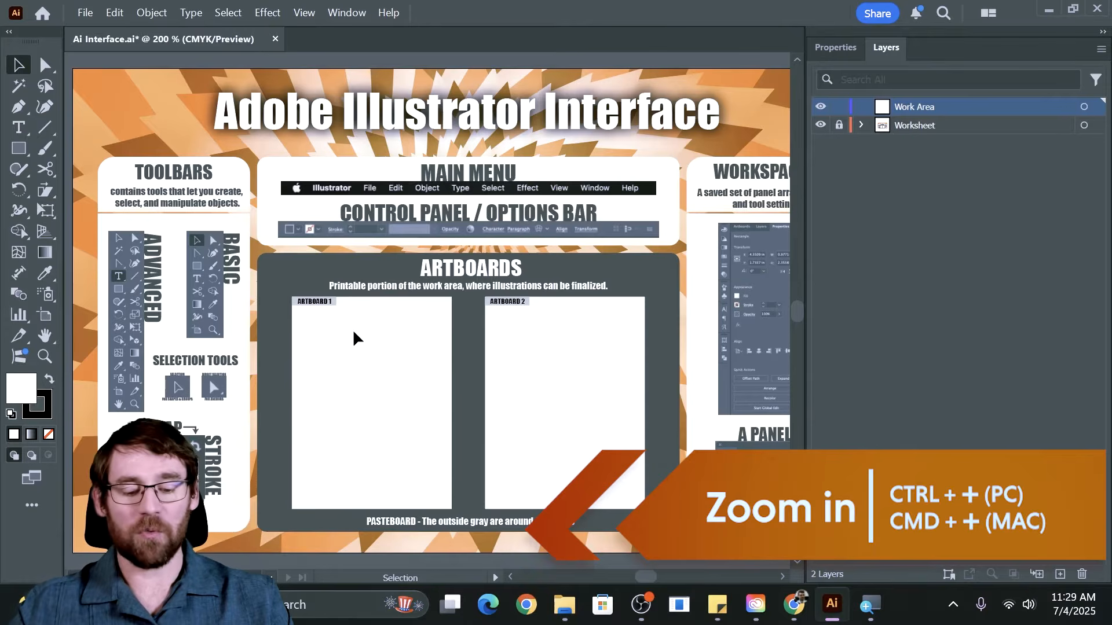
Step: Zoom in on the Adobe Illustrator Interface worksheet to the maximum magnification of 64000%
key(ctrl)
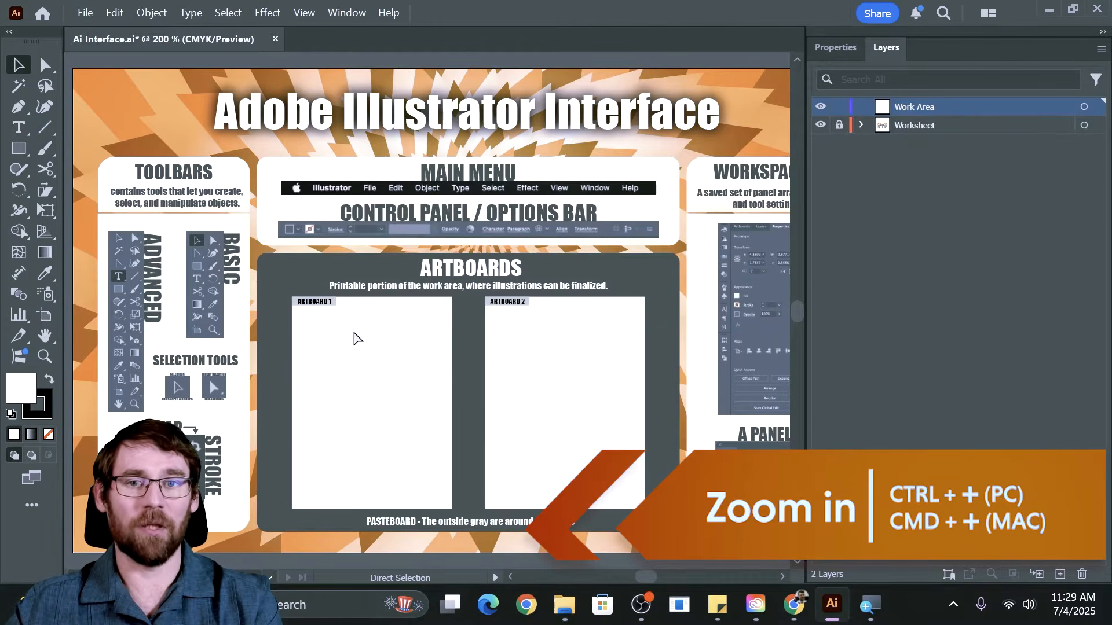
key(ctrl+equal)
key(ctrl+equal)
key(ctrl+equal)
key(ctrl+equal)
key(ctrl+equal)
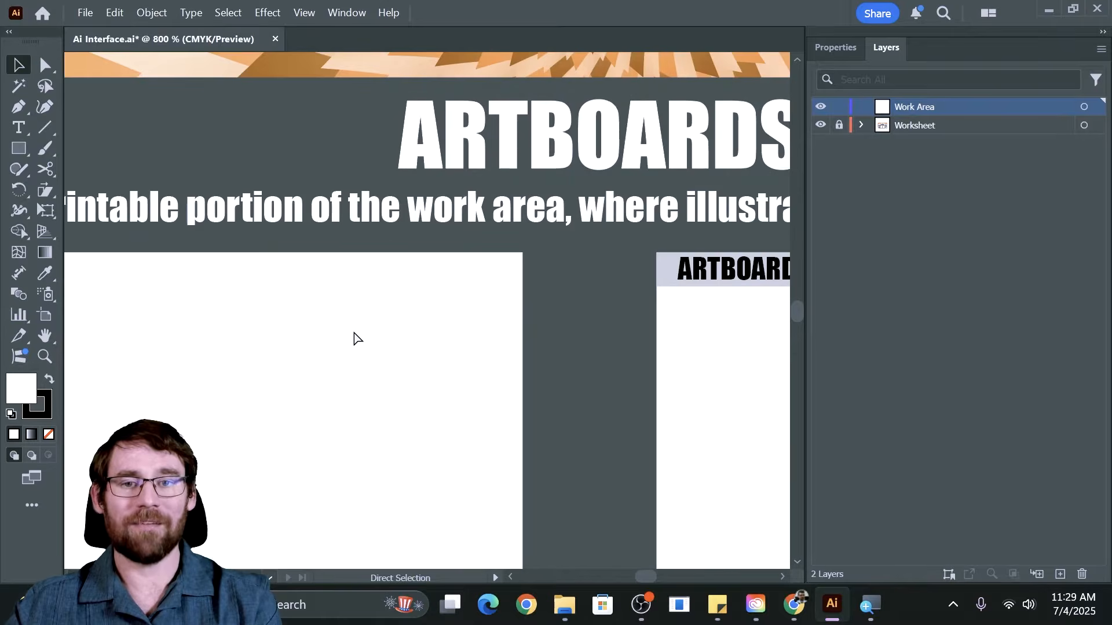
key(ctrl+equal)
key(ctrl+equal)
key(ctrl+equal)
key(ctrl+equal)
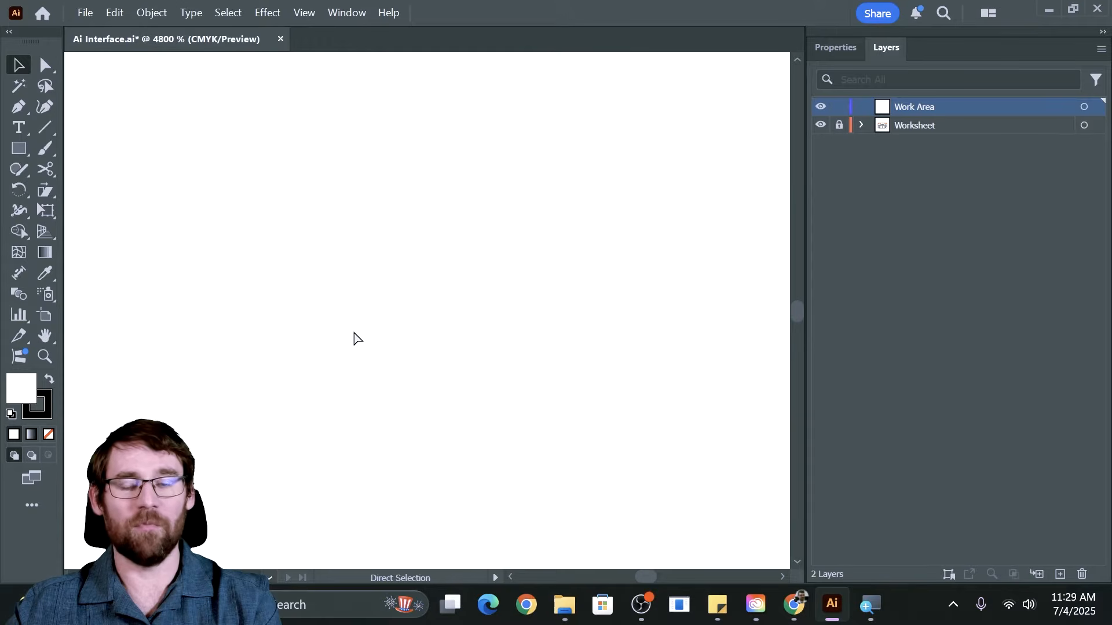
key(ctrl+equal)
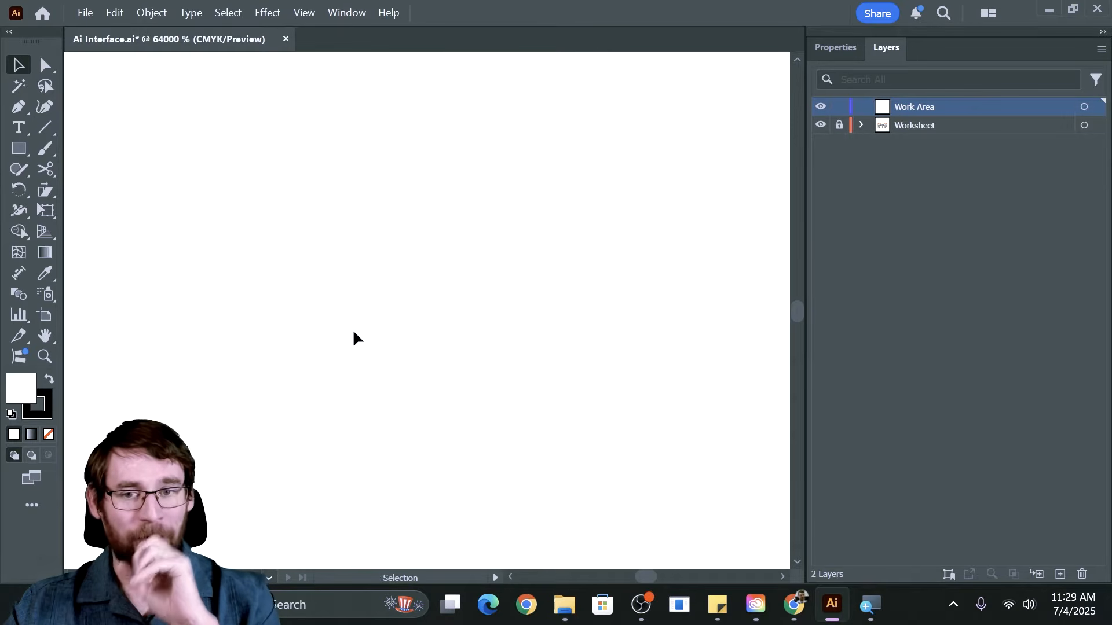
Step: Zoom out to 3.13% until the whole canvas area around the worksheet is in view
key(ctrl)
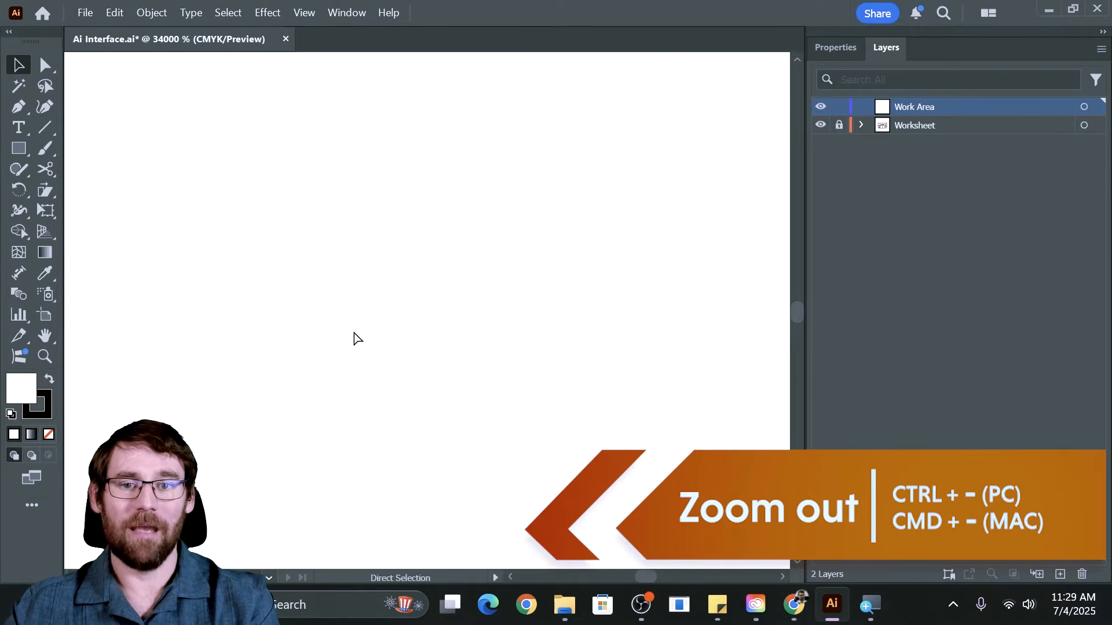
key(ctrl+minus)
key(ctrl+minus)
key(ctrl+minus)
key(ctrl+minus)
key(ctrl+minus)
key(ctrl+minus)
key(ctrl+minus)
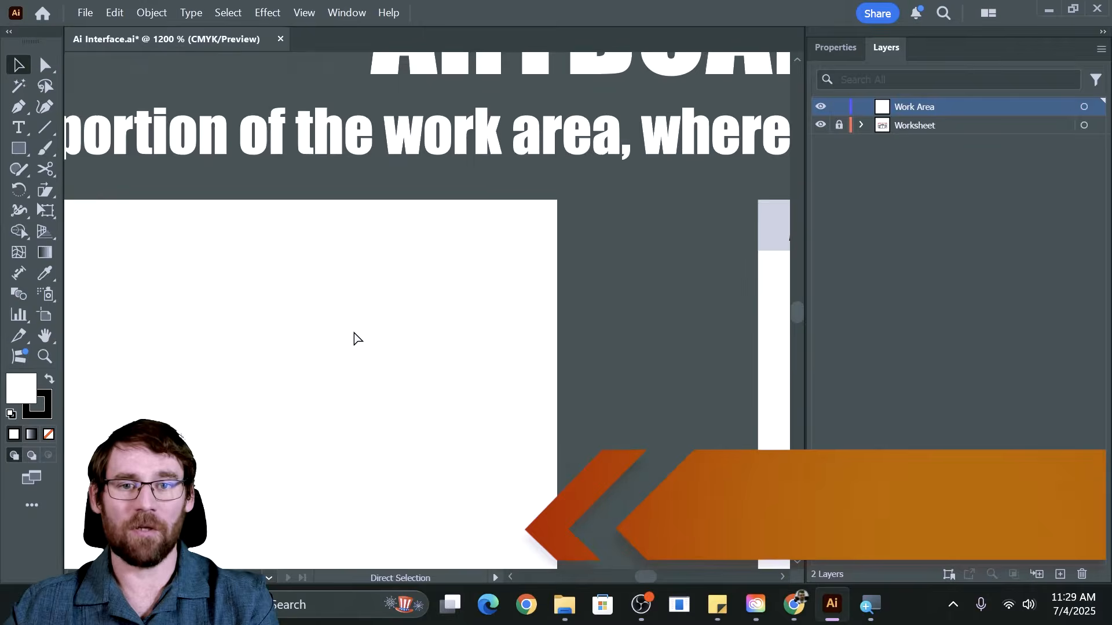
key(ctrl+minus)
key(ctrl+minus)
key(ctrl+minus)
key(ctrl+minus)
key(ctrl+minus)
key(ctrl+minus)
key(ctrl+minus)
key(ctrl+minus)
key(ctrl+minus)
key(ctrl+minus)
key(ctrl+minus)
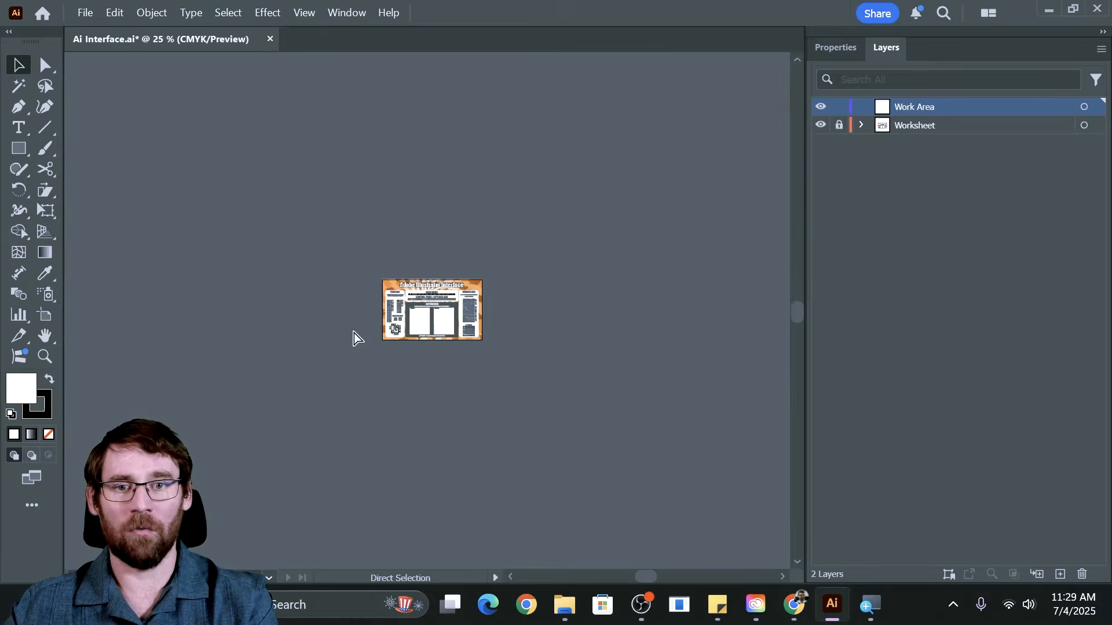
key(ctrl+minus)
key(ctrl+minus)
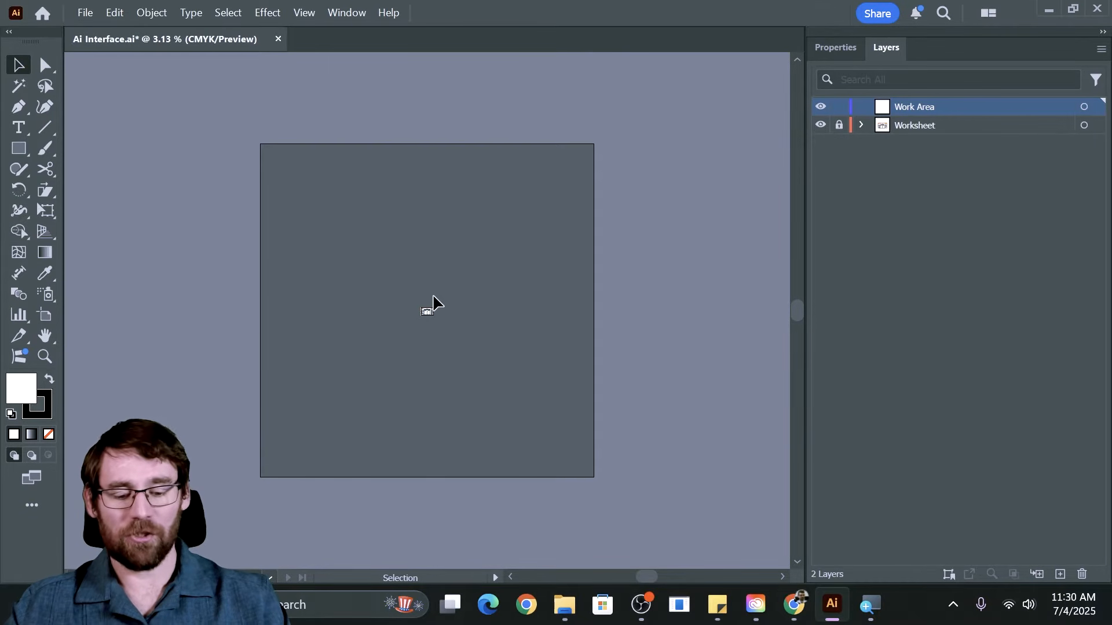
Step: Fit the worksheet artboard to the document window
key(ctrl)
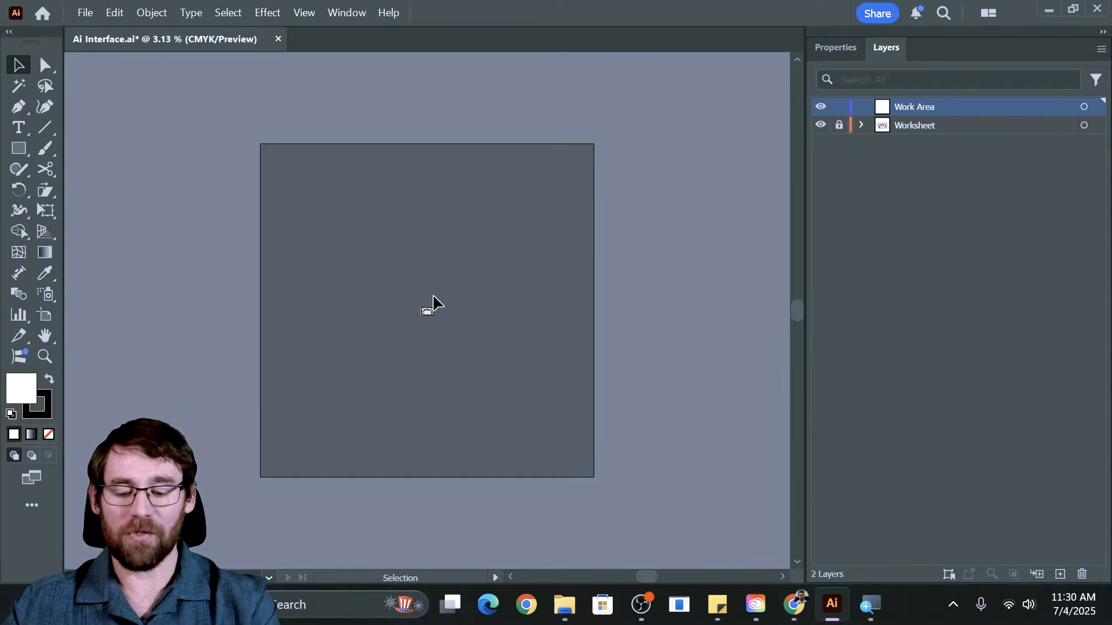
key(ctrl)
key(ctrl+0)
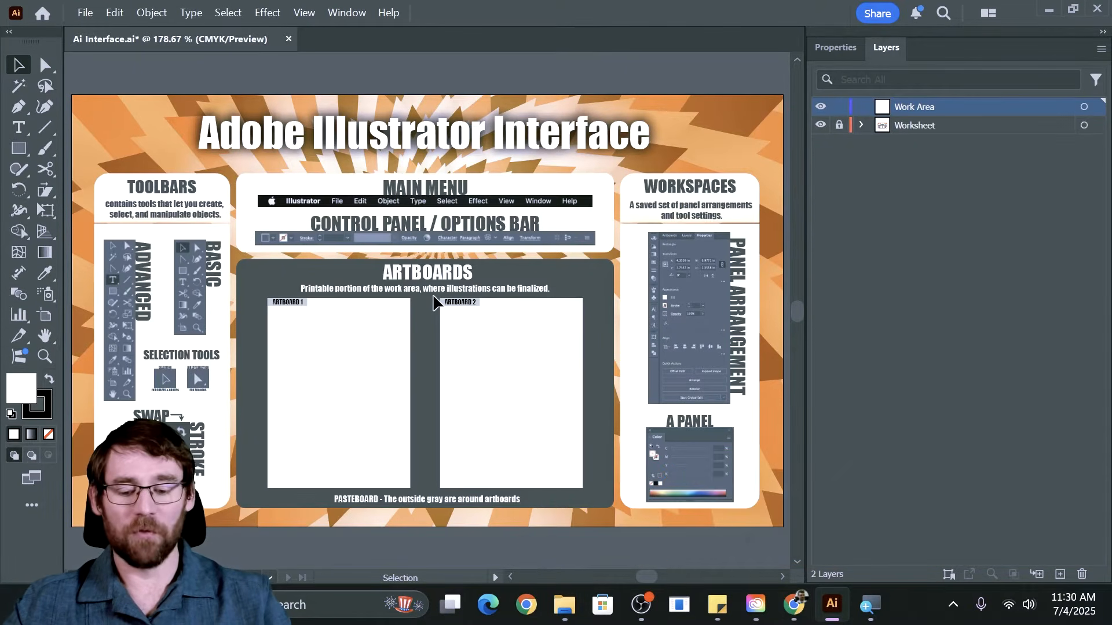
Step: Cycle through both full-screen modes and return to the normal screen mode
key(f)
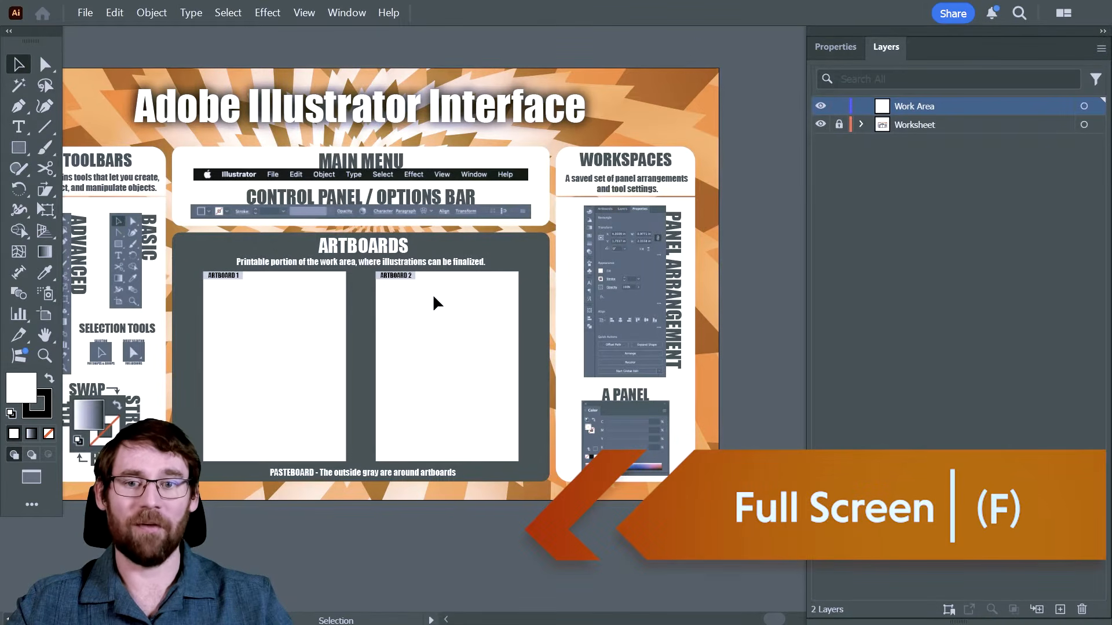
key(f)
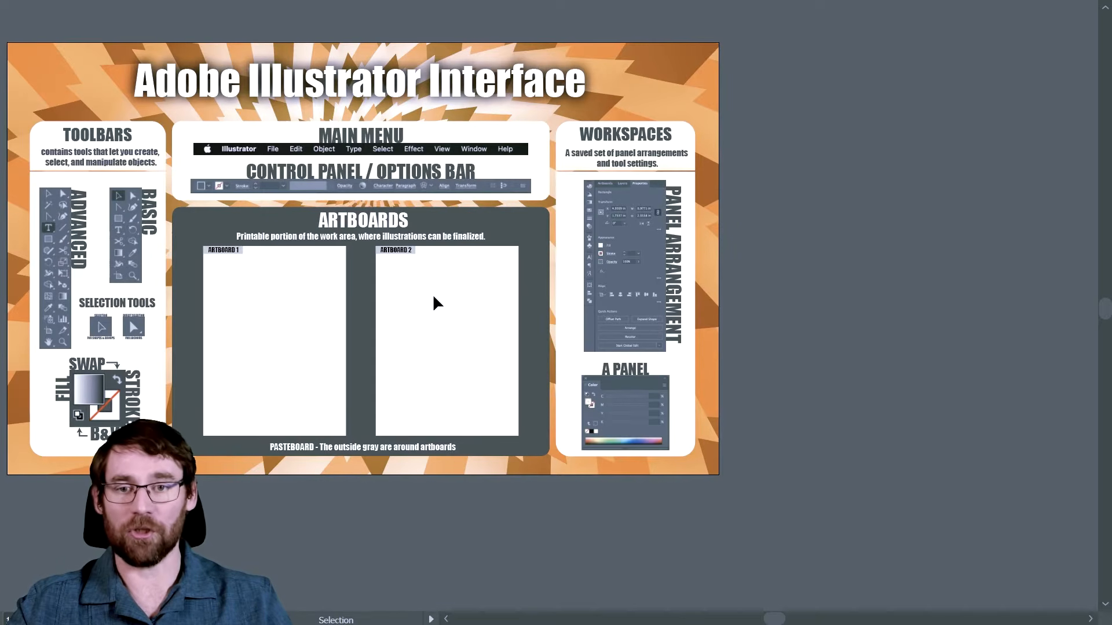
key(f)
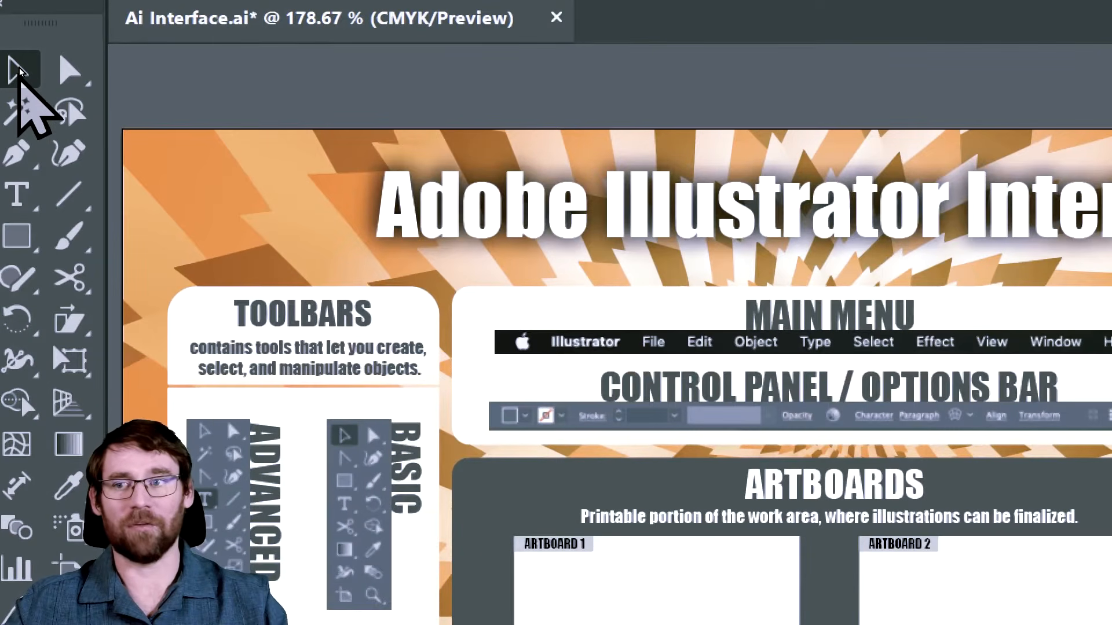
Step: Read the Selection tool's description, try the Direct Selection tool and activate the Pen tool
mouse_move(23, 66)
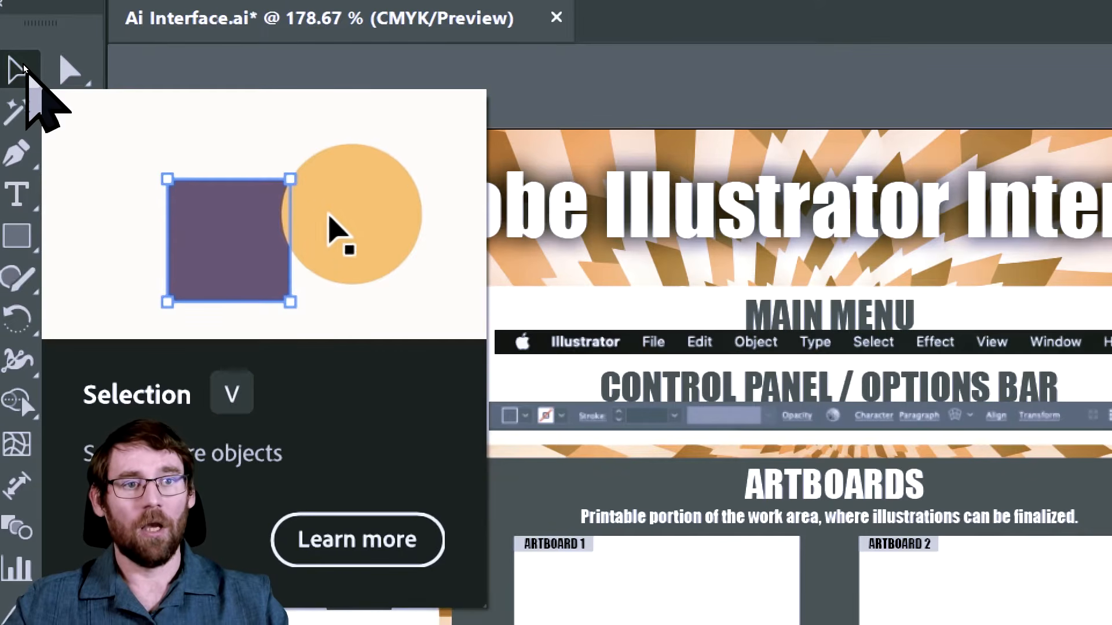
mouse_move(61, 61)
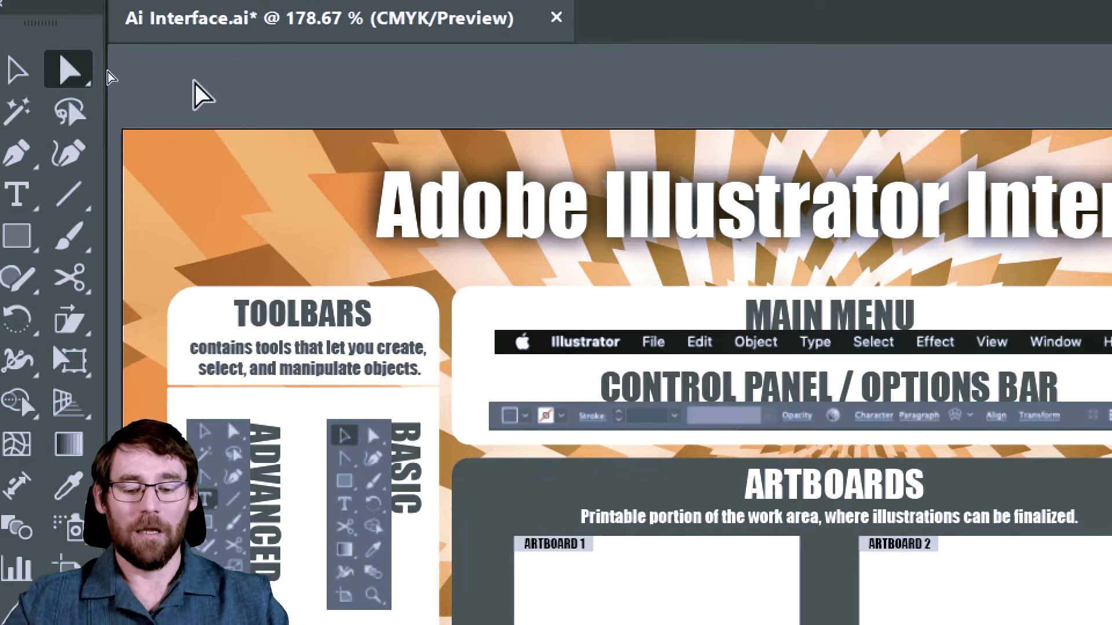
key(p)
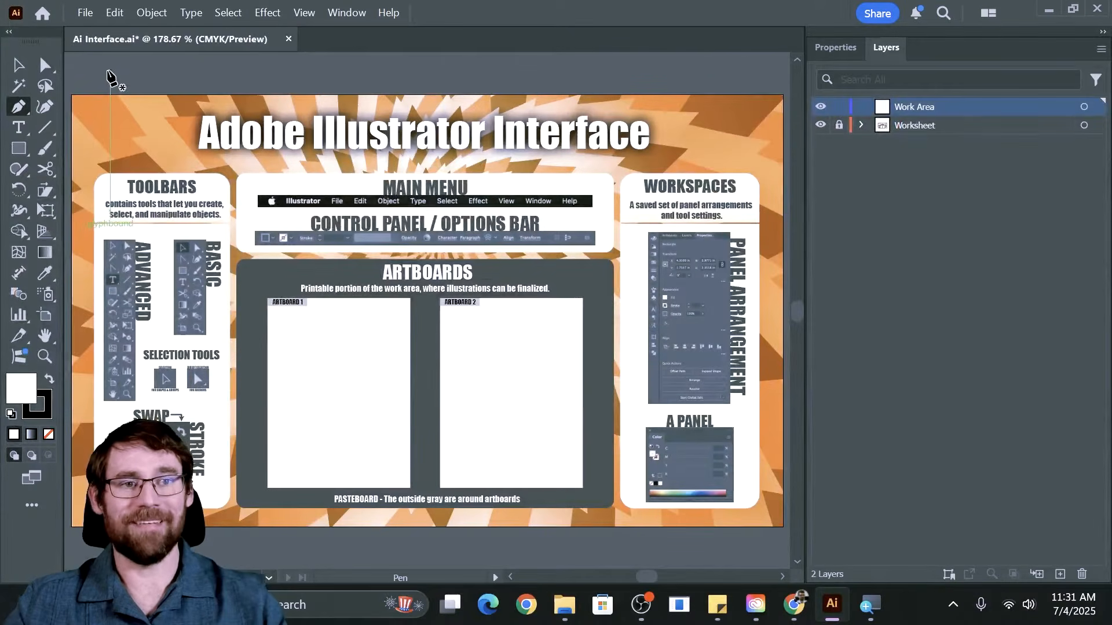
Step: Use the Zoom tool to magnify the worksheet's vector background to 64000% and examine its edges
key(z)
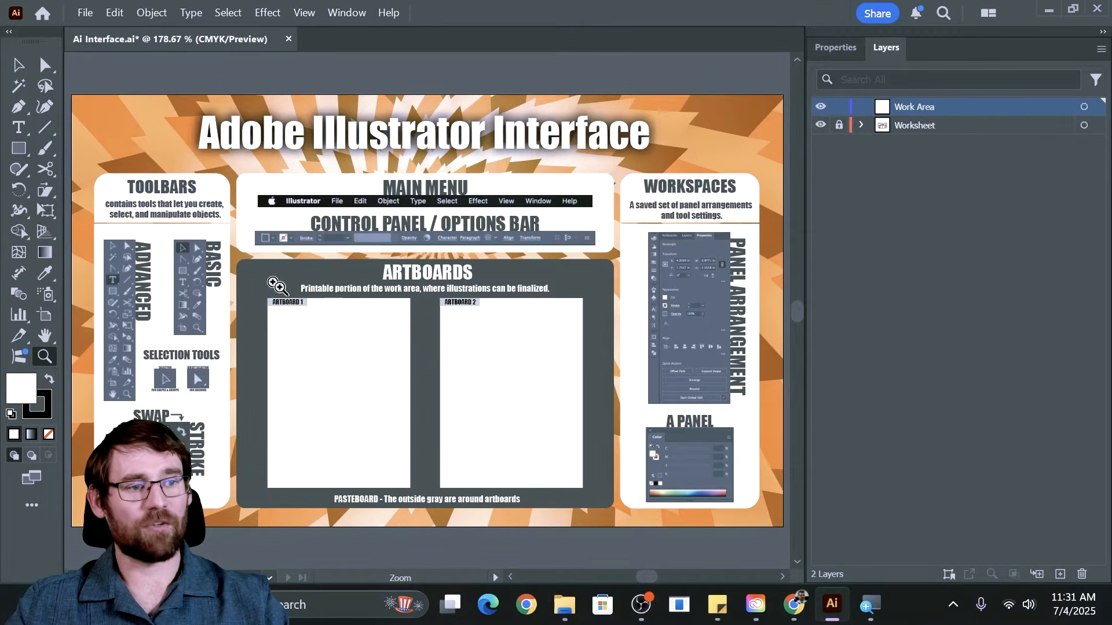
drag(419, 266, 854, 286)
drag(528, 287, 429, 294)
scroll(405, 270, up, 16)
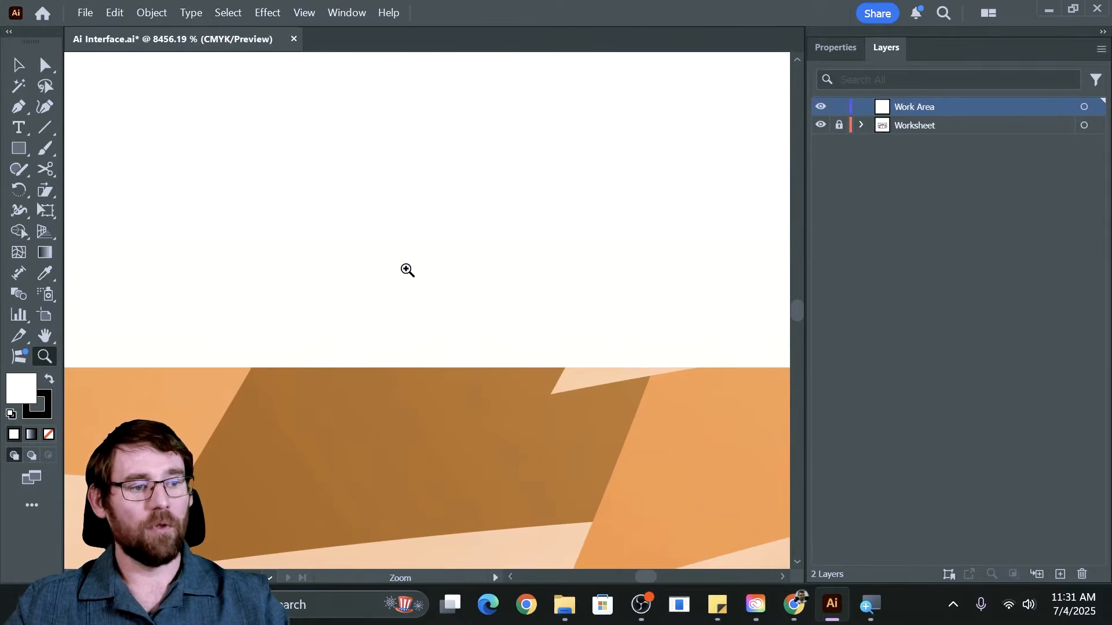
scroll(388, 338, down, 3)
scroll(390, 385, down, 6)
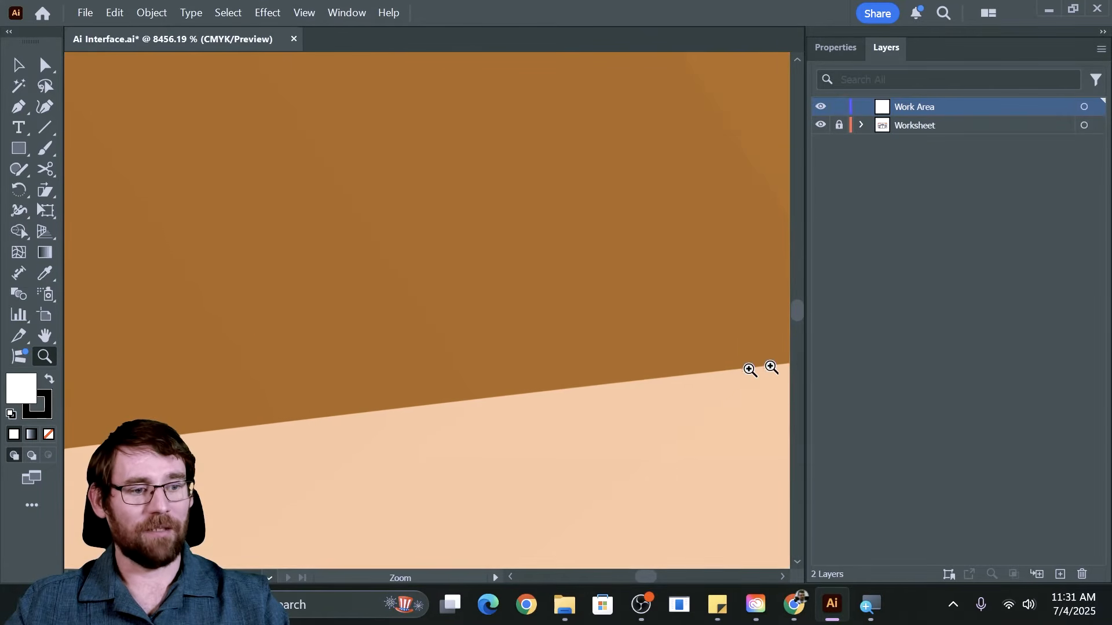
drag(657, 363, 689, 361)
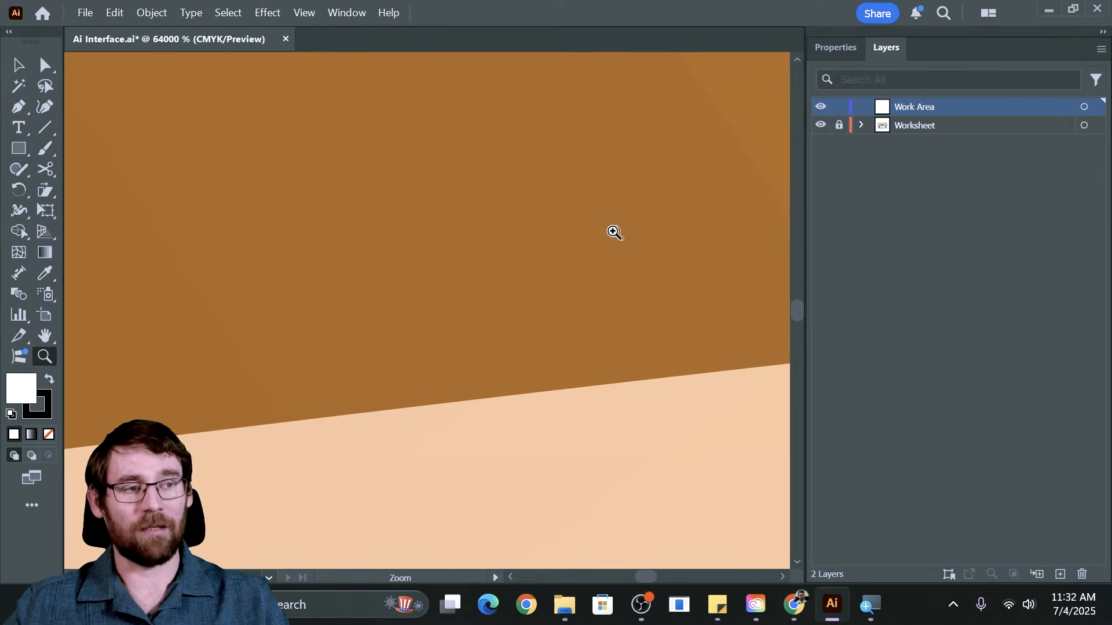
Step: Examine the rasterized Opacity label in the worksheet's control panel picture up close, and zoom back out to the surrounding sections
alt+click(596, 215)
drag(596, 215, 114, 278)
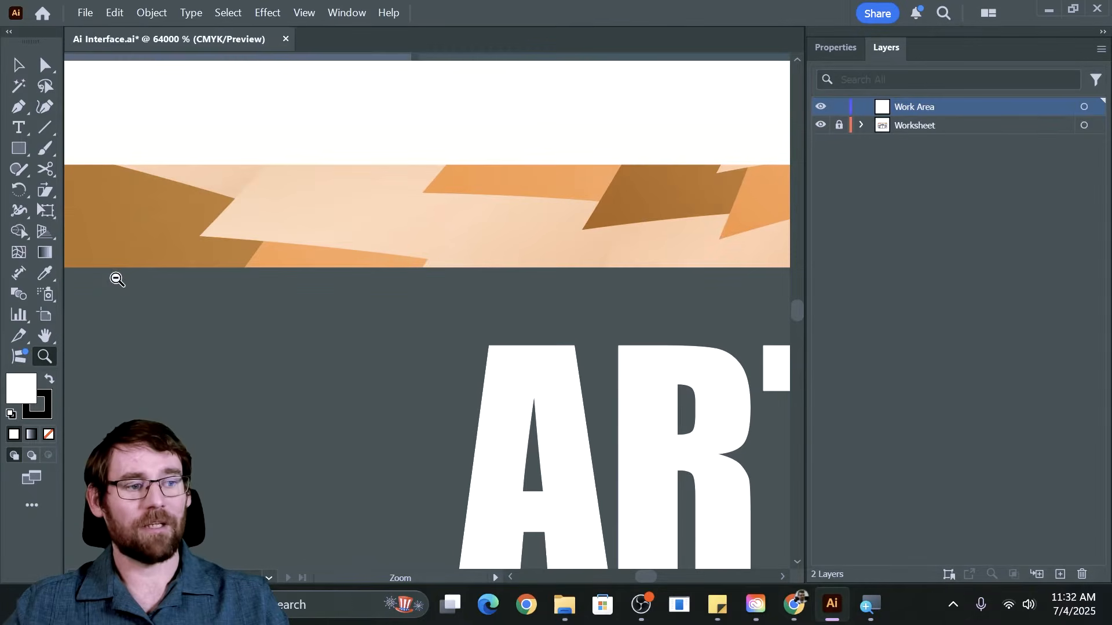
scroll(504, 254, up, 6)
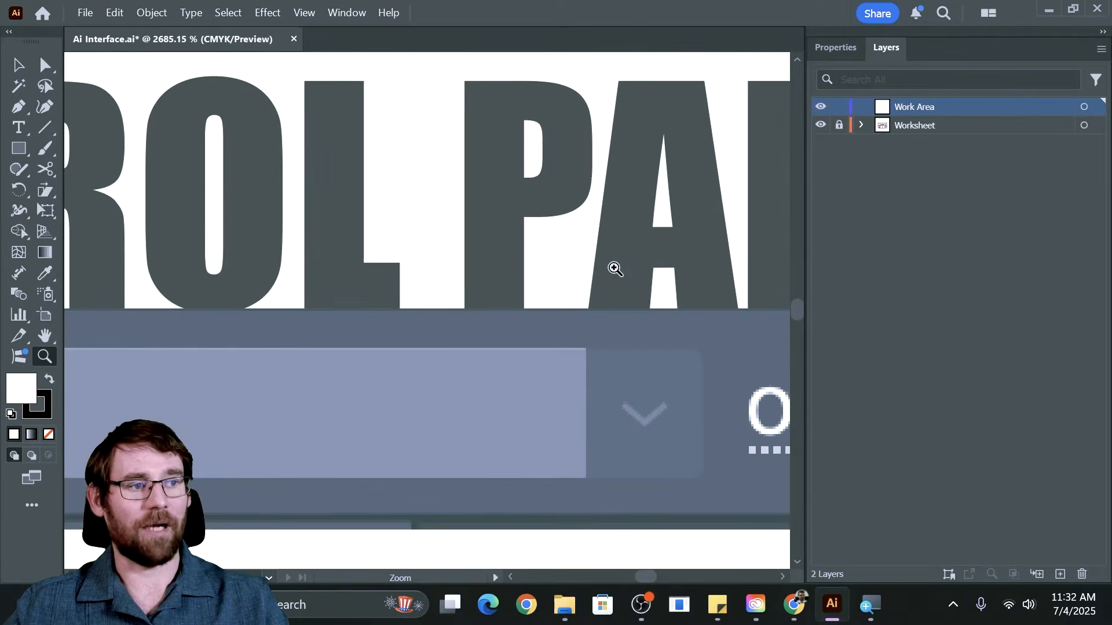
scroll(628, 284, down, 2)
mouse_move(740, 290)
mouse_down()
mouse_move(478, 273)
mouse_move(313, 277)
mouse_move(801, 296)
mouse_move(756, 299)
mouse_up()
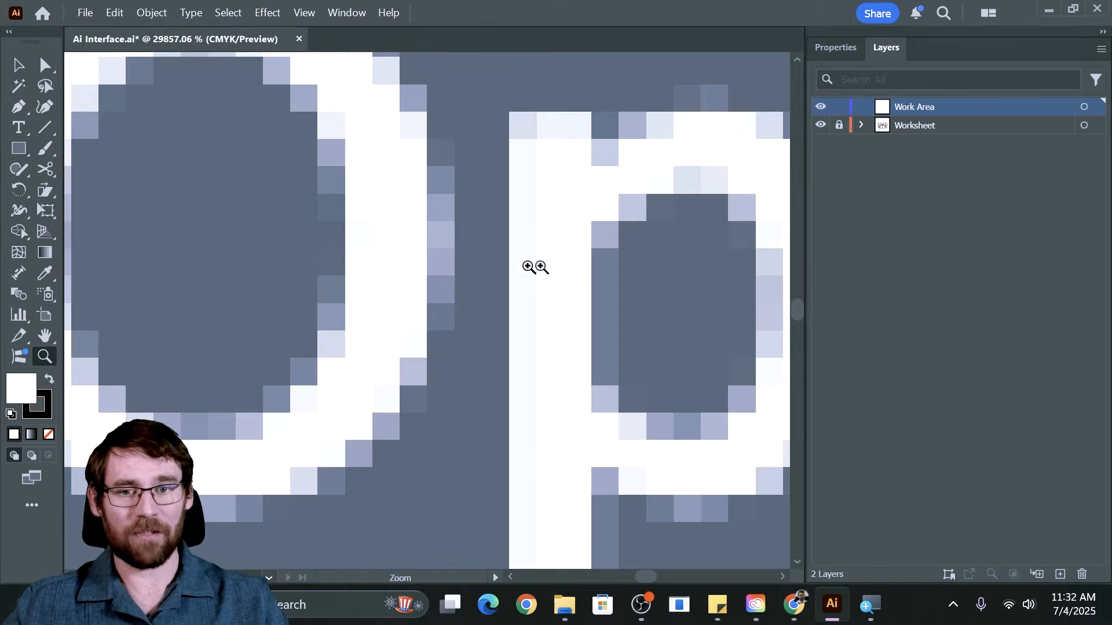
drag(669, 246, 611, 265)
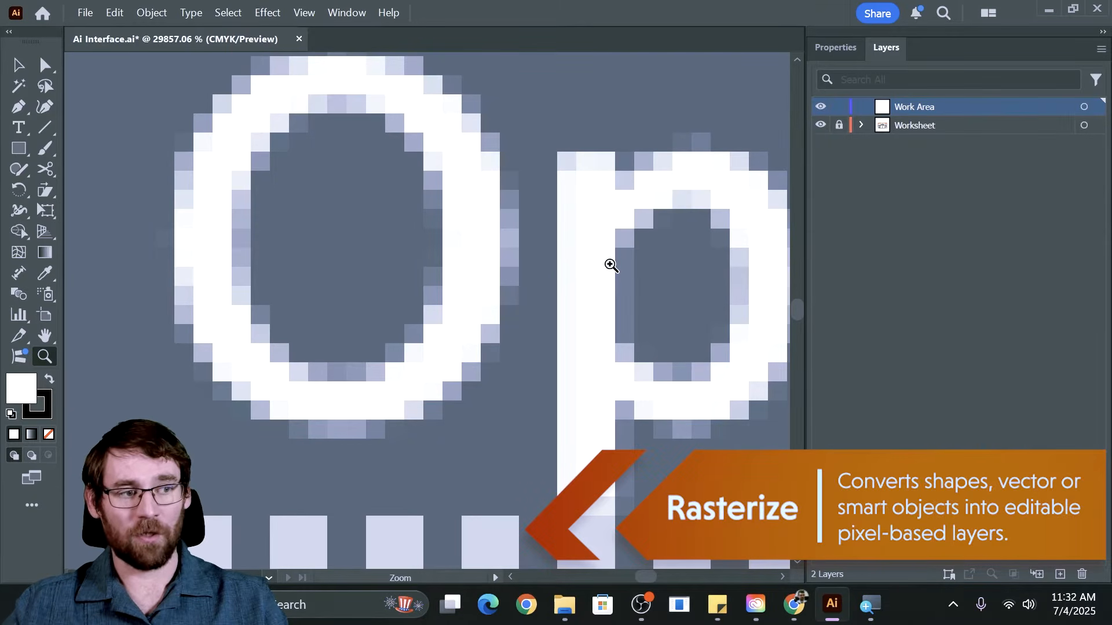
drag(607, 263, 321, 302)
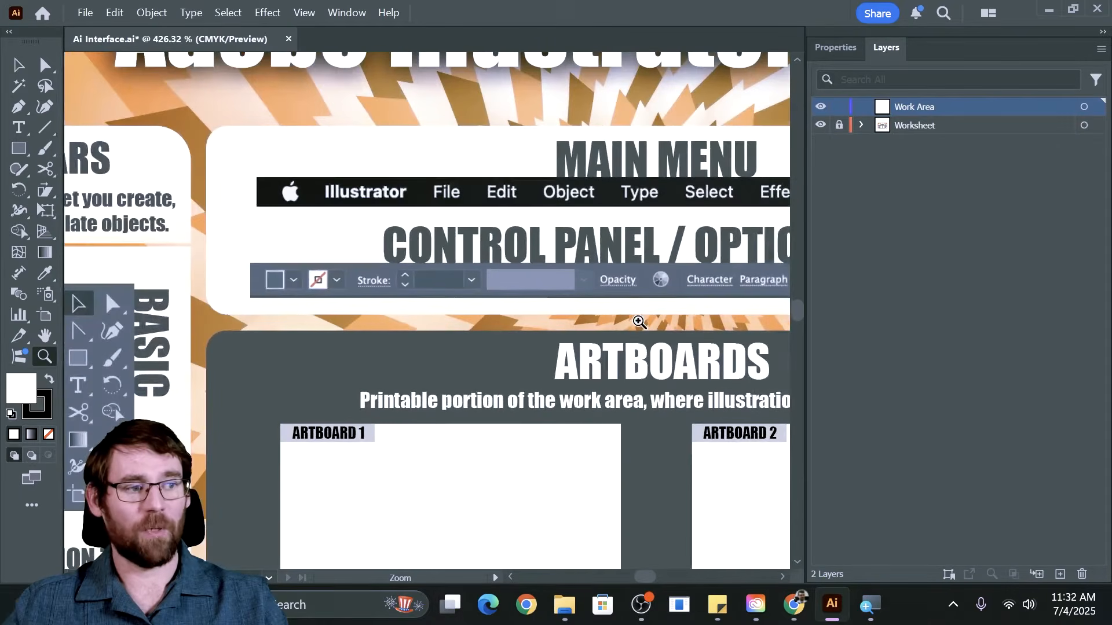
Step: Frame the white Artboard 1 area of the worksheet at about 519% with the Zoom tool
scroll(639, 322, down, 4)
scroll(637, 322, down, 3)
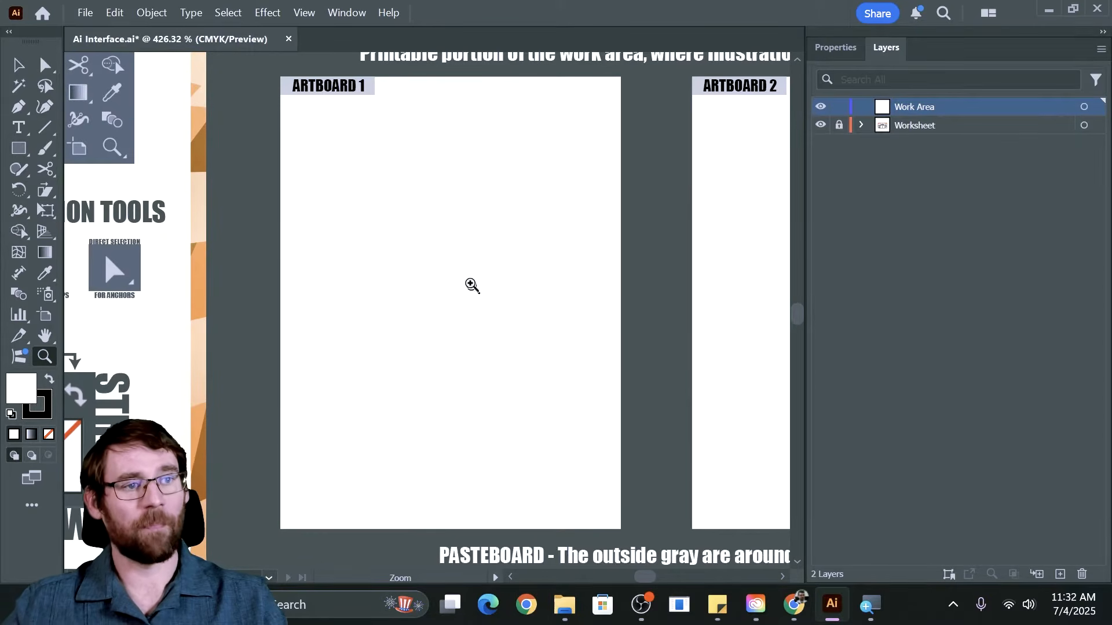
drag(526, 255, 552, 264)
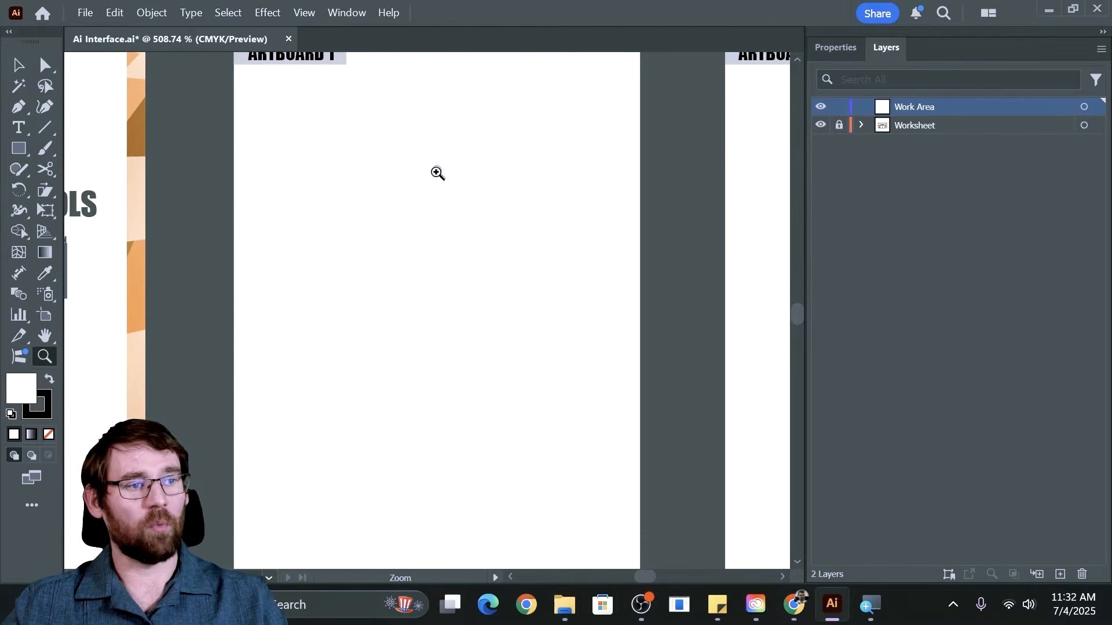
scroll(437, 172, up, 1)
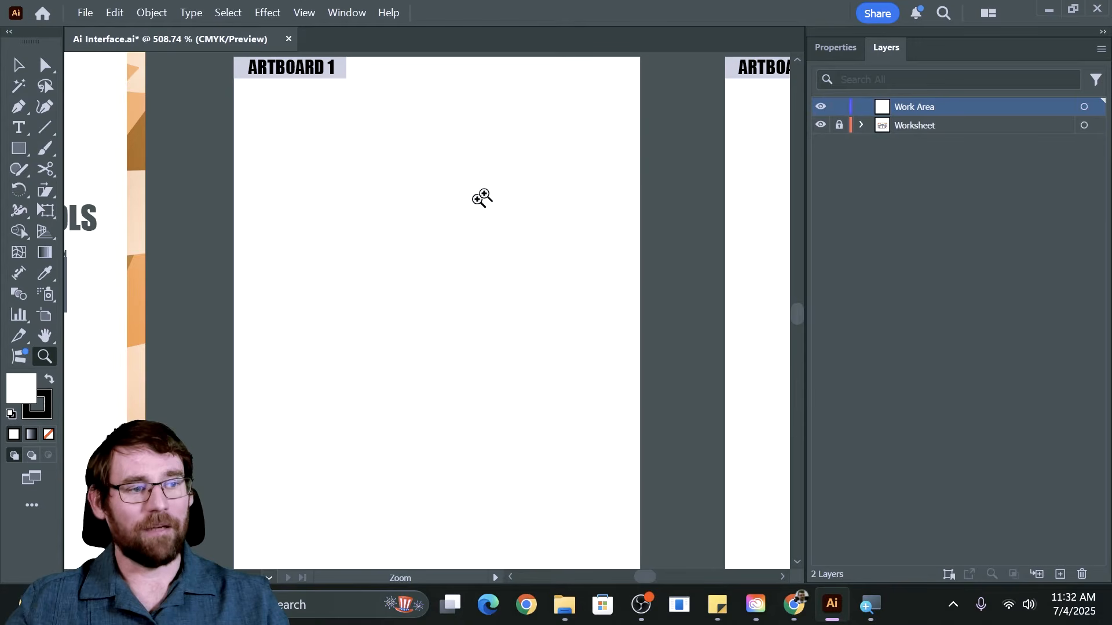
alt+click(694, 199)
drag(714, 133, 544, 185)
drag(397, 301, 522, 308)
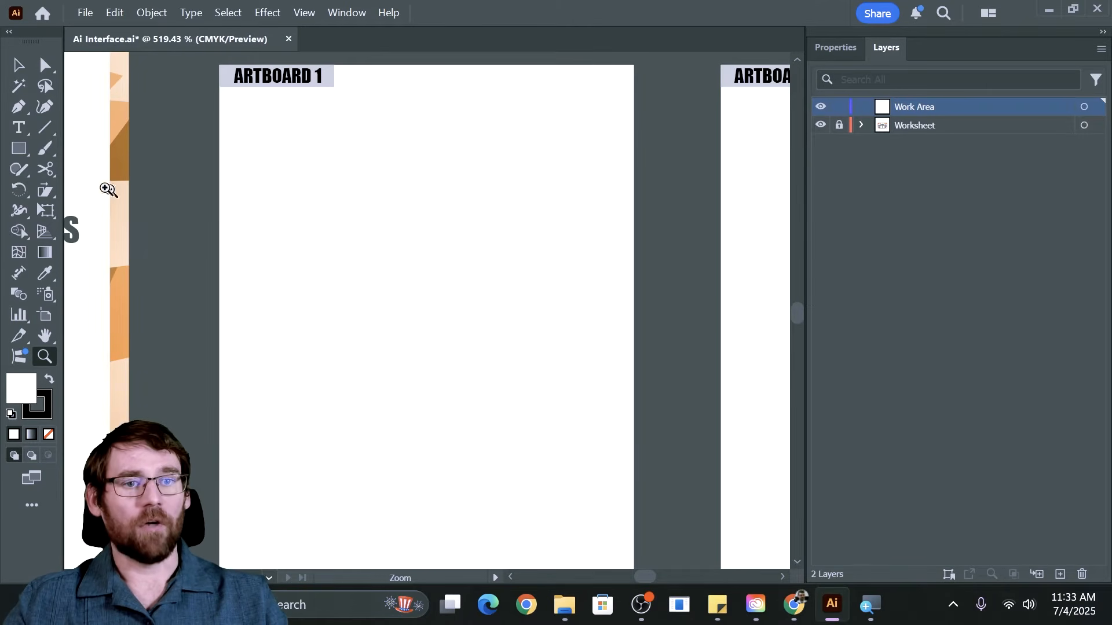
Step: Show the object properties and draw a rectangle about 50 by 52 pt in the upper part of Artboard 1
click(22, 149)
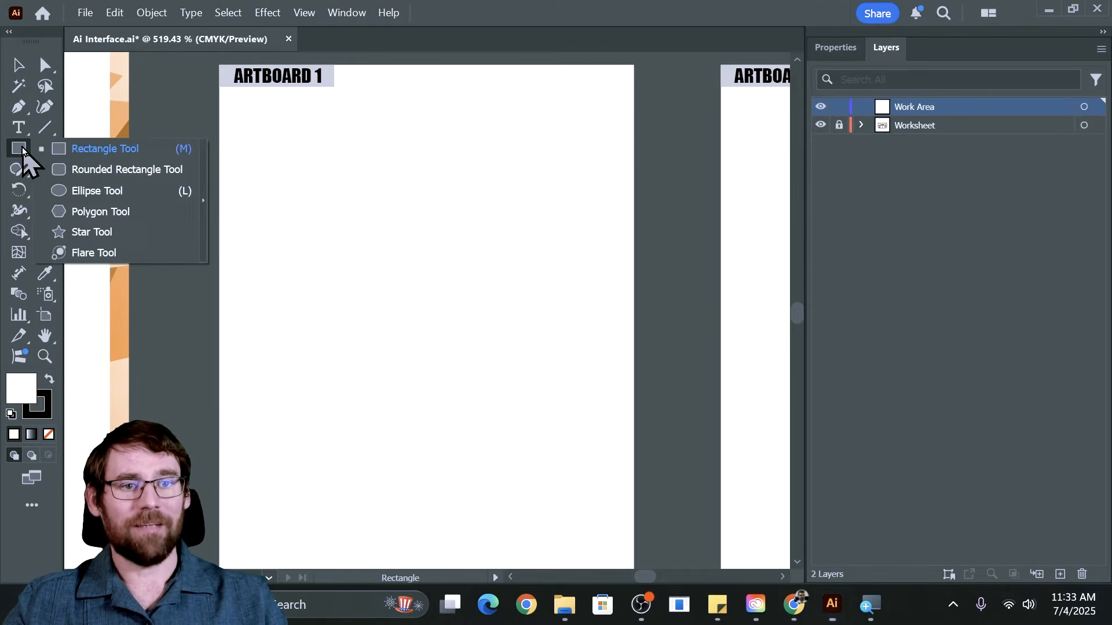
click(107, 152)
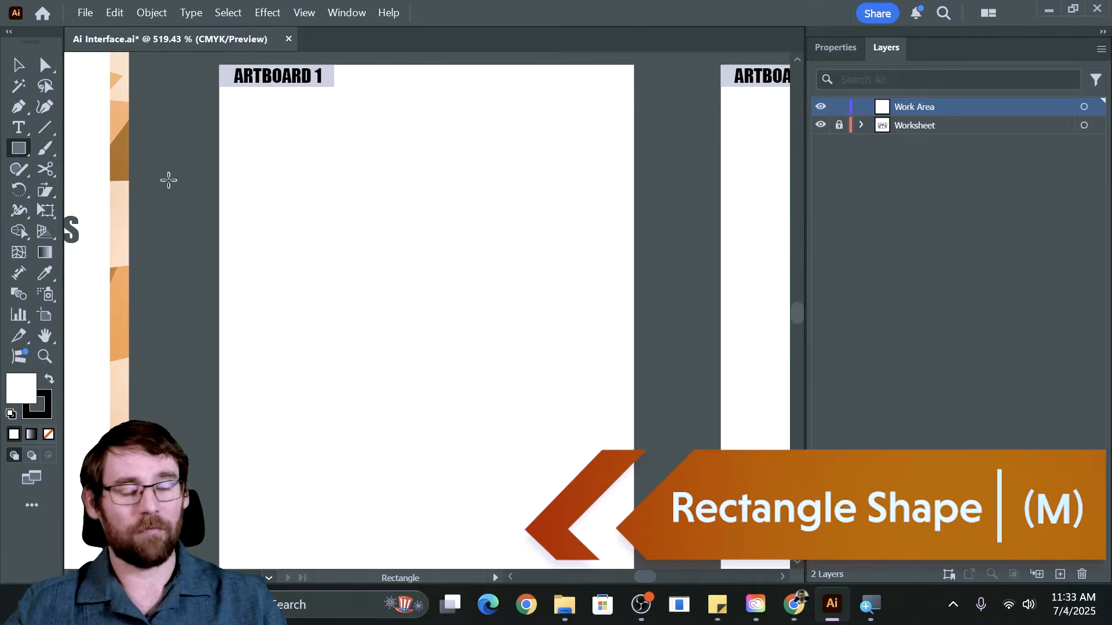
click(835, 53)
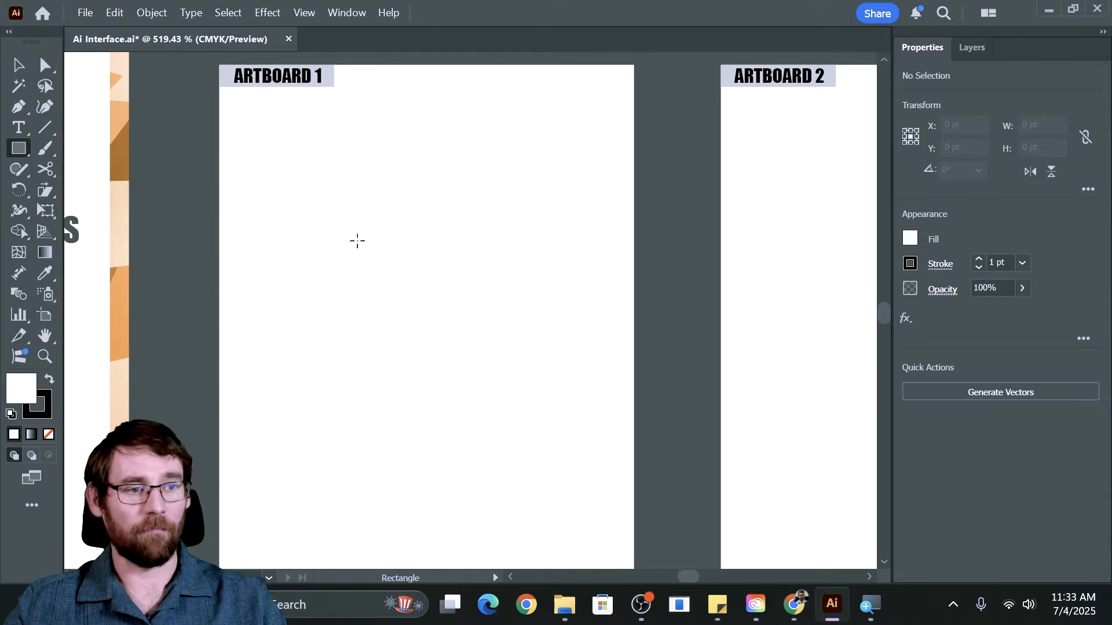
drag(281, 160, 450, 336)
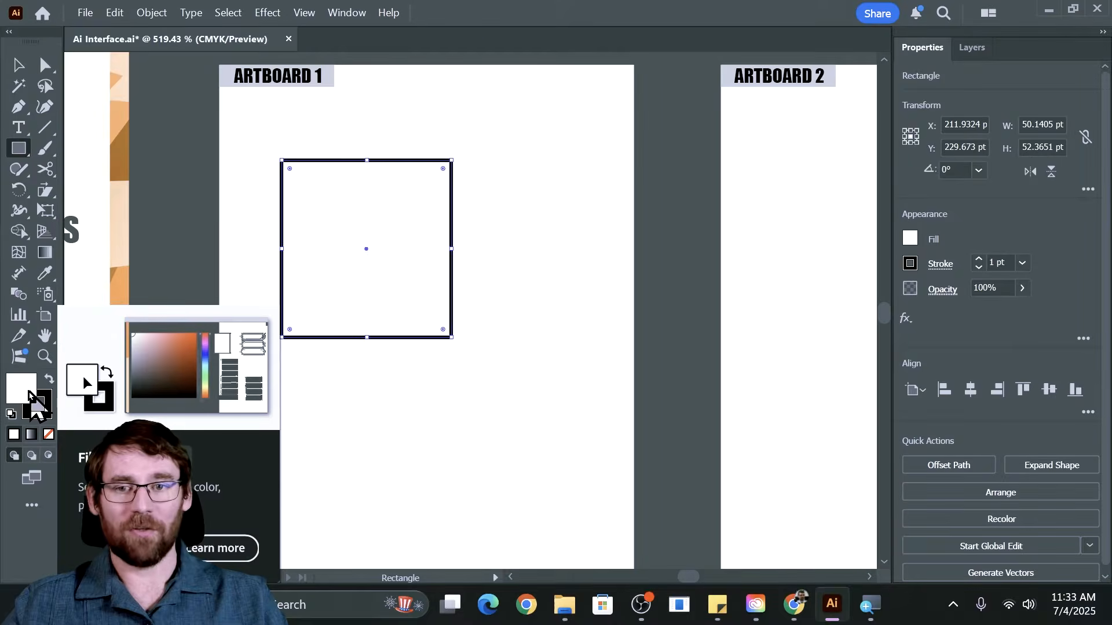
Step: Set the rectangle's fill to a saturated orange-red
double_click(16, 400)
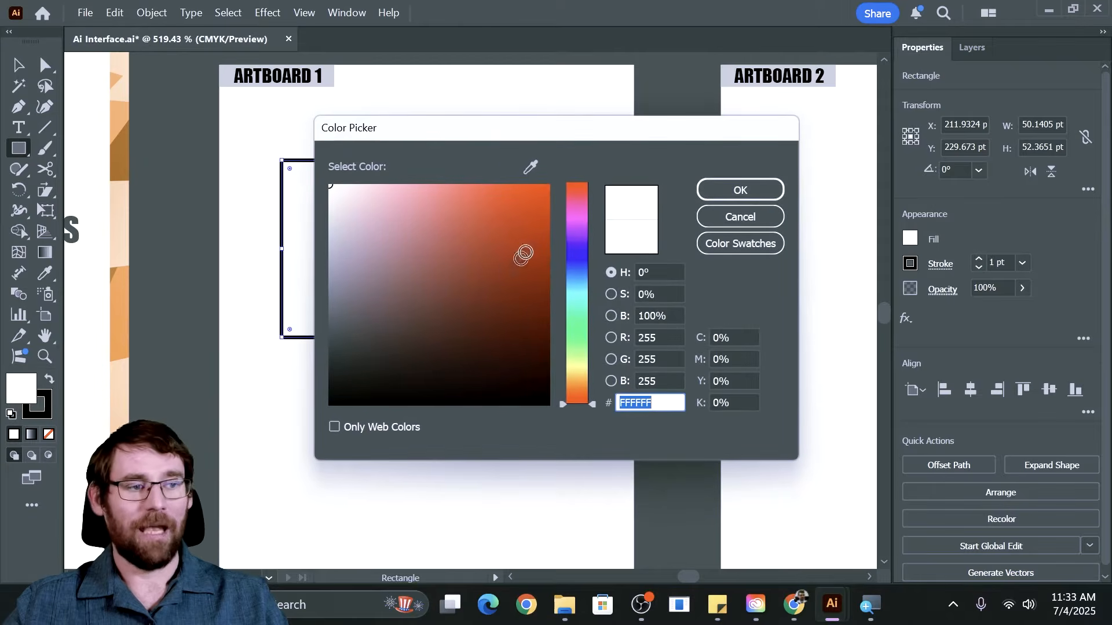
click(531, 209)
click(750, 191)
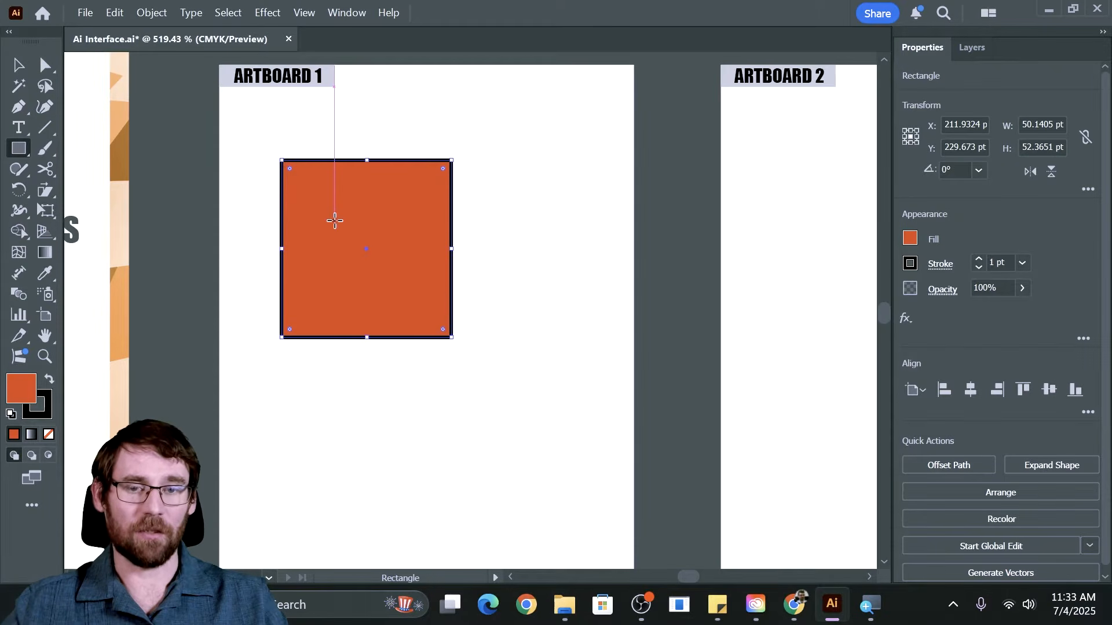
Step: Set the orange rectangle's stroke to a dark green swatch after trying some blue and neutral swatches
click(910, 264)
click(818, 328)
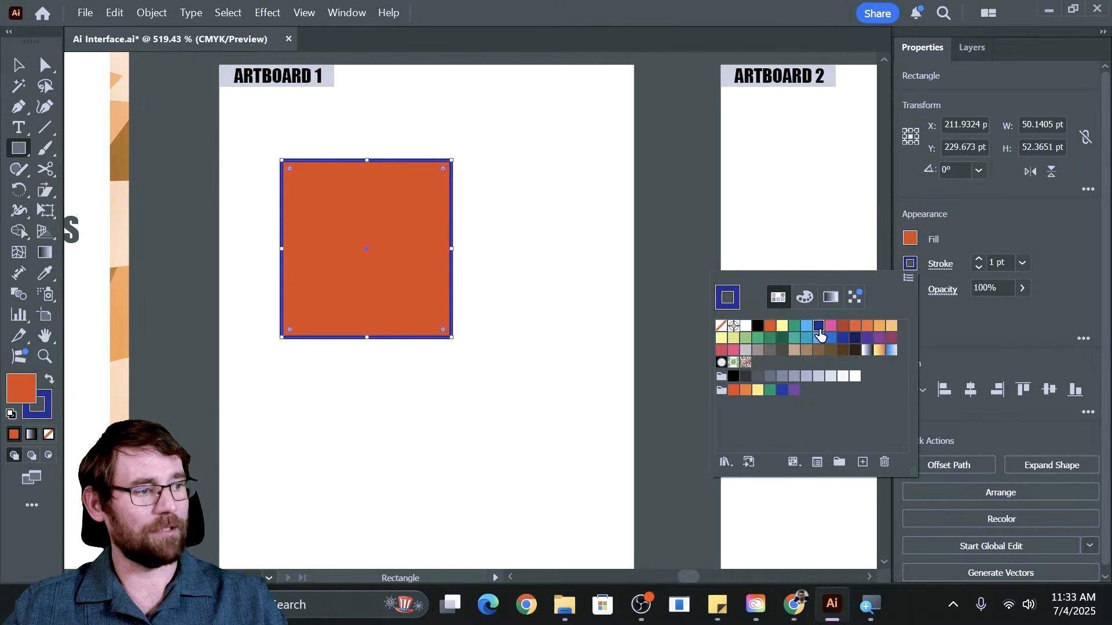
click(818, 338)
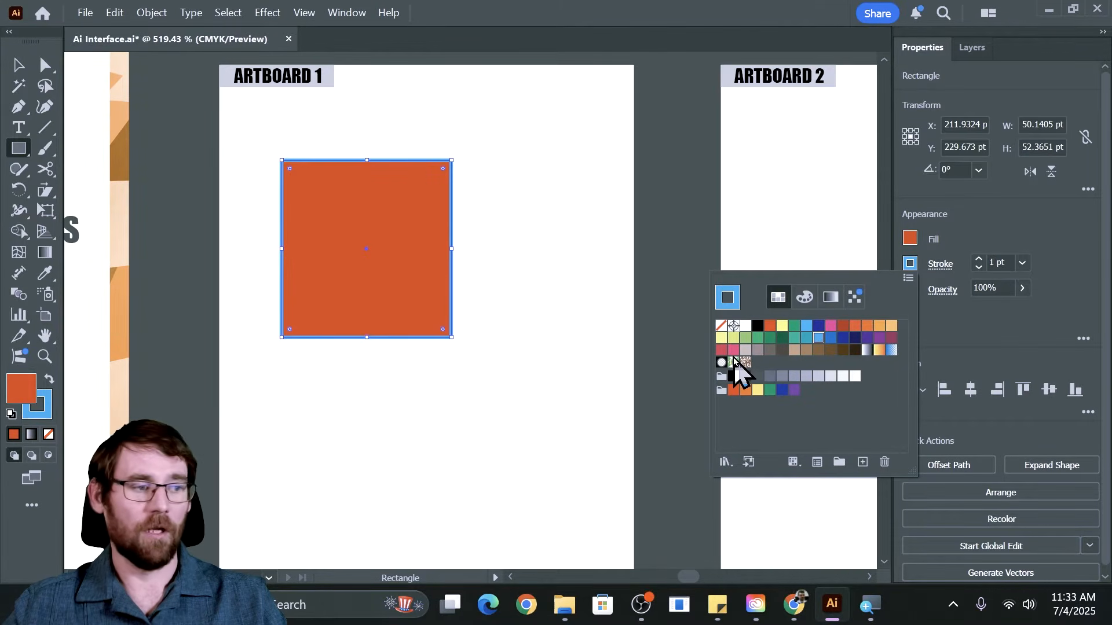
click(745, 350)
click(781, 350)
click(771, 340)
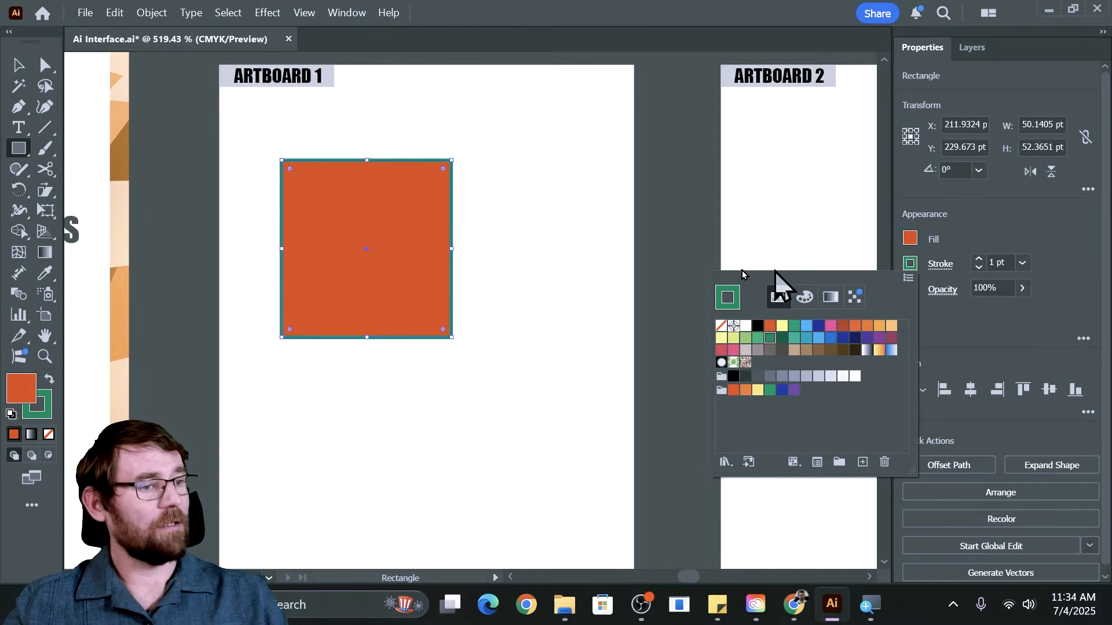
Step: Set the rectangle's green stroke weight to 4 pt after trying it at 8 pt
click(979, 259)
click(980, 259)
click(980, 258)
click(979, 259)
click(979, 259)
click(980, 259)
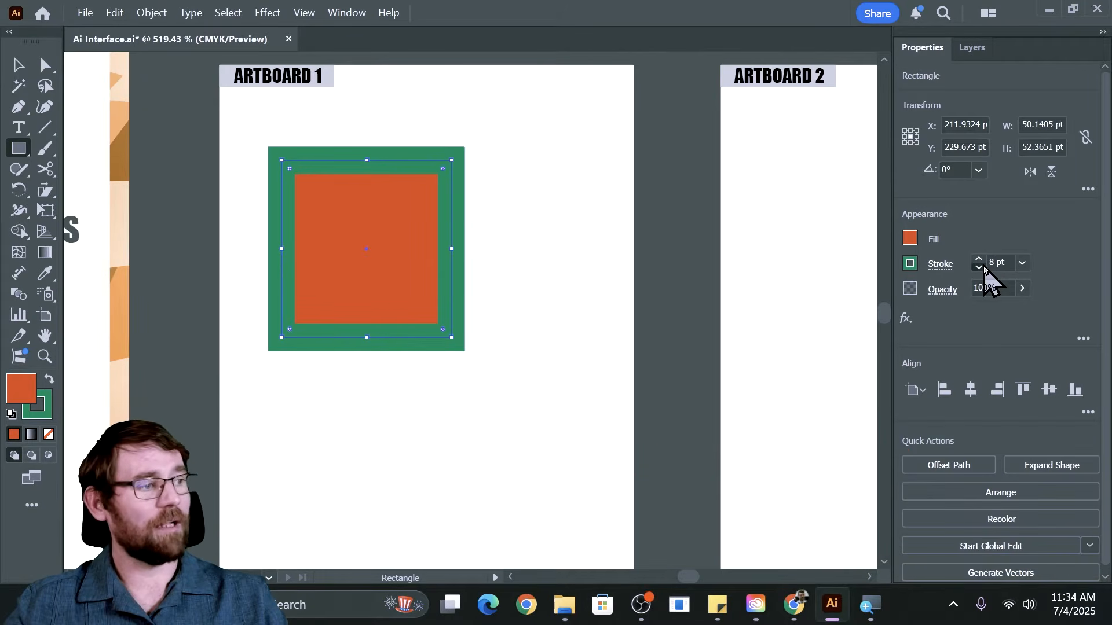
click(979, 268)
click(980, 267)
click(980, 268)
click(980, 268)
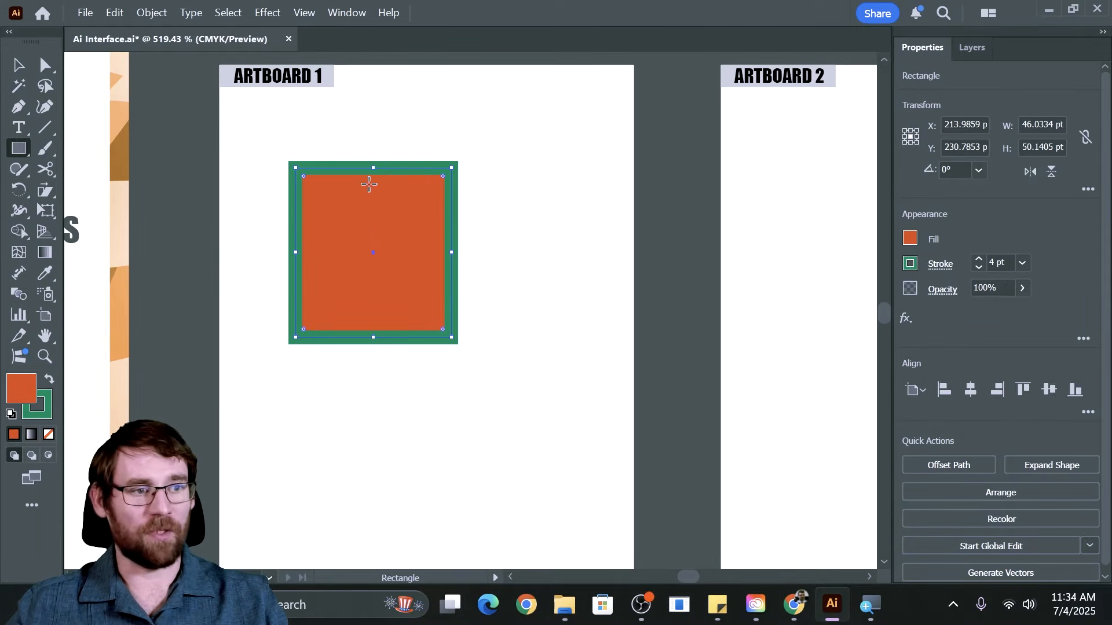
Step: Resize the rectangle to about 49 by 46 pt from its corner and rotate it to 90°
mouse_move(452, 168)
mouse_down()
mouse_move(402, 109)
mouse_move(331, 157)
mouse_move(433, 257)
mouse_move(541, 149)
mouse_move(451, 161)
mouse_move(465, 176)
mouse_up()
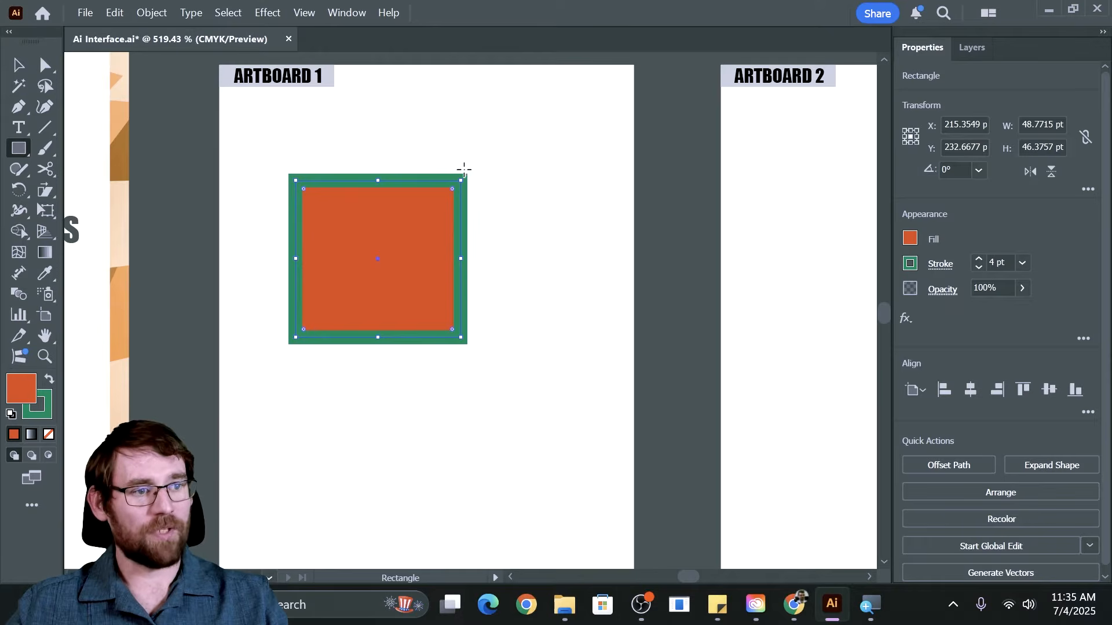
drag(461, 176, 283, 168)
drag(362, 229, 447, 228)
key(ctrl+z)
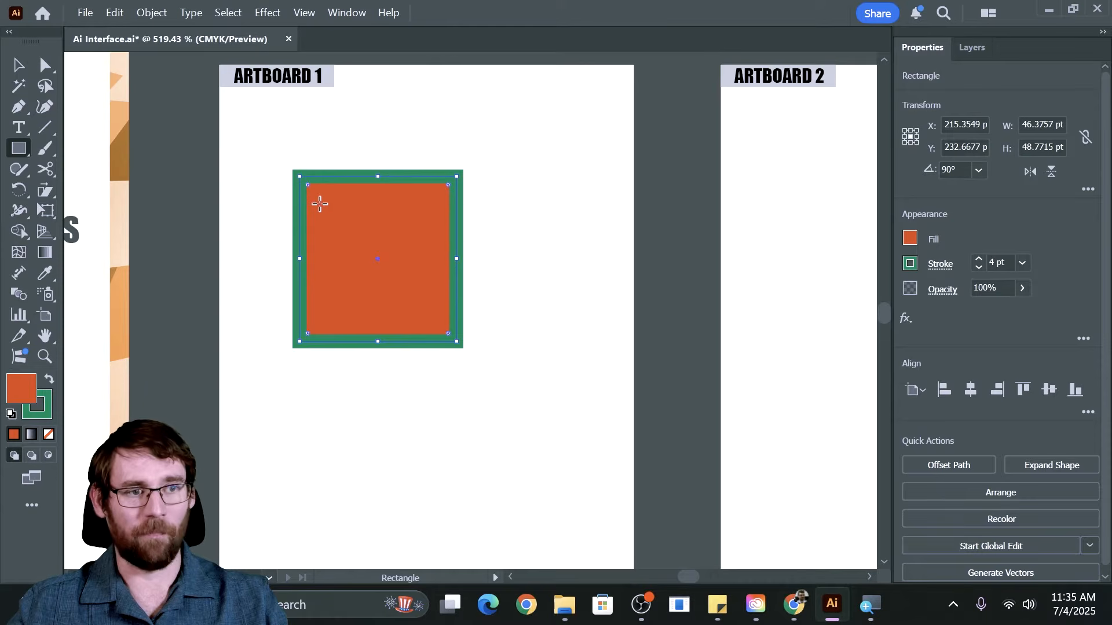
Step: With the Selection tool, move the rectangle slightly up and to the left and rotate it to 180°
click(14, 65)
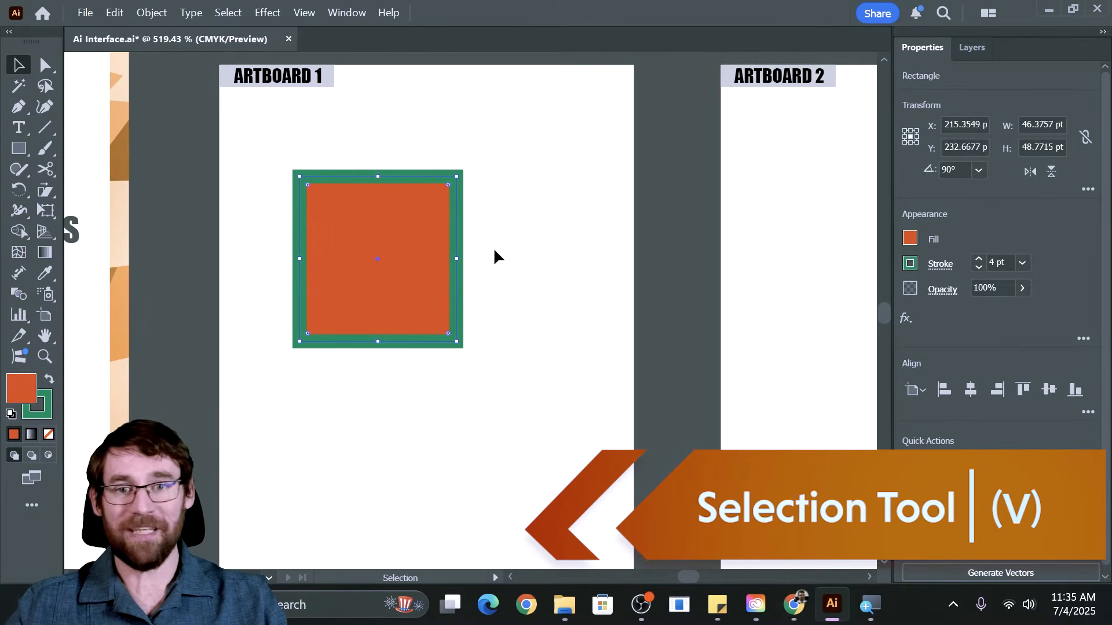
drag(382, 231, 351, 191)
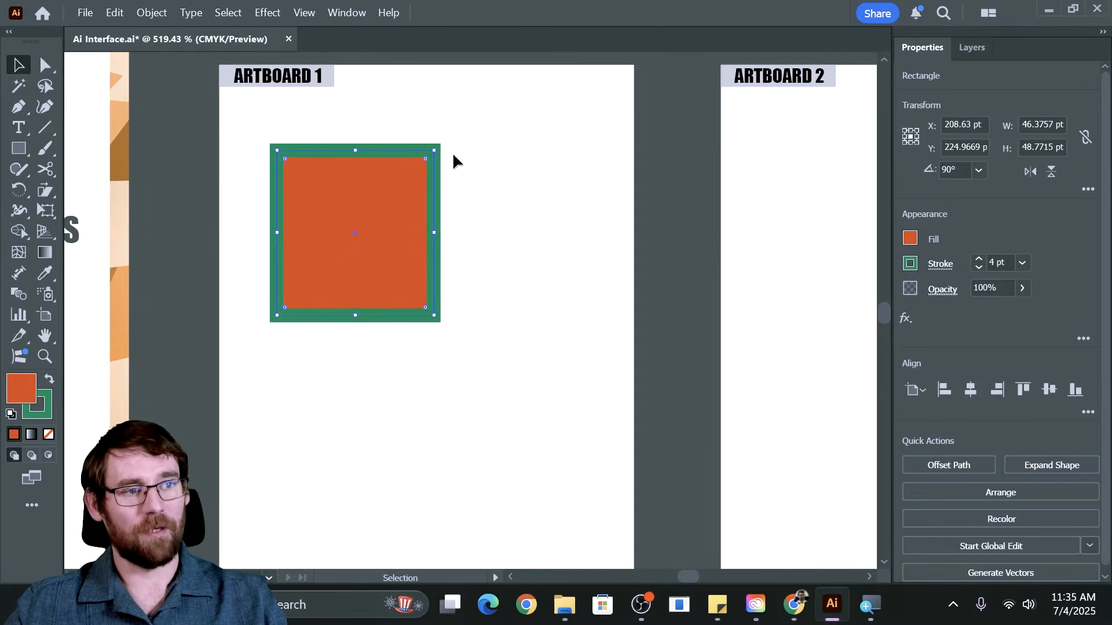
drag(435, 148, 271, 135)
Step: Shrink the rectangle to about 15 by 14 pt and place it just right of the Artboard 1 label
drag(439, 158, 331, 258)
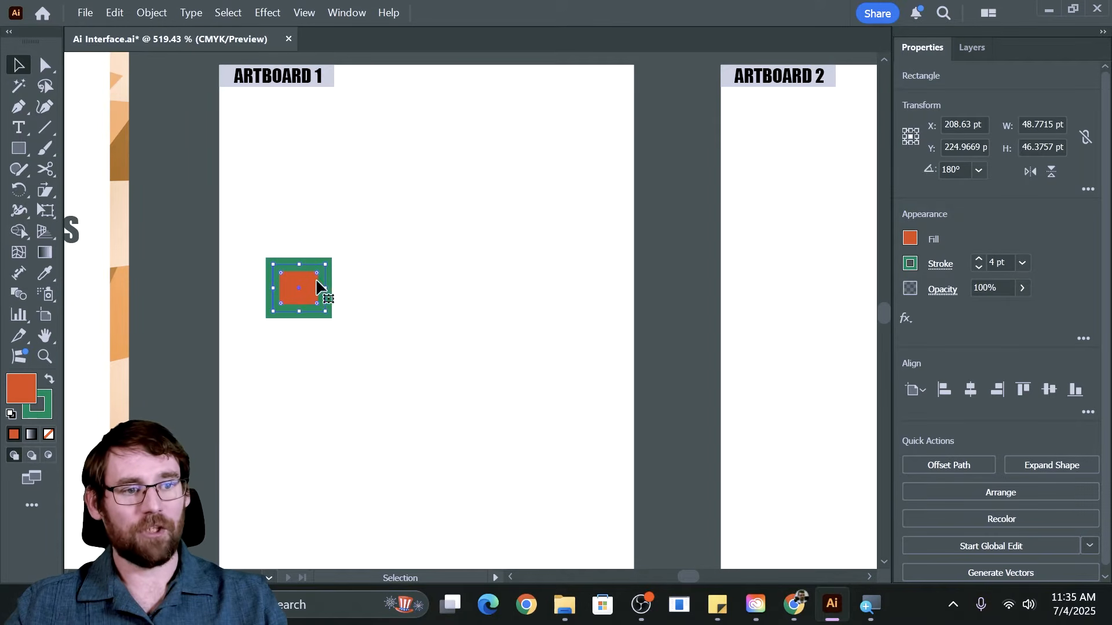
drag(308, 300, 386, 116)
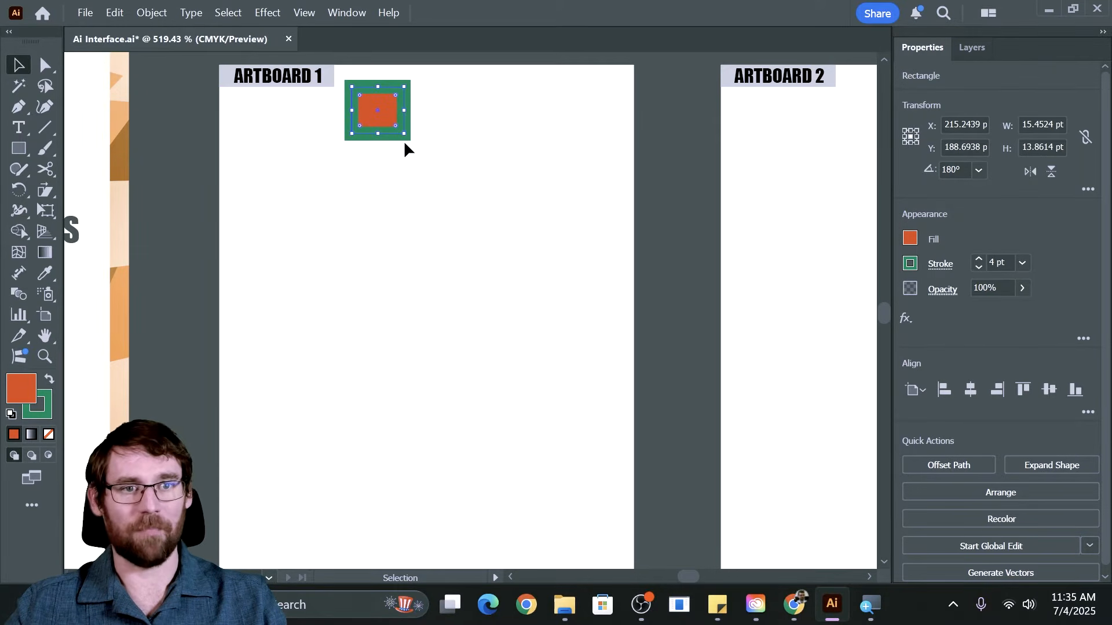
Step: Draw a rectangle about 42 by 46 pt below the small green-bordered one and set its stroke to None
click(14, 152)
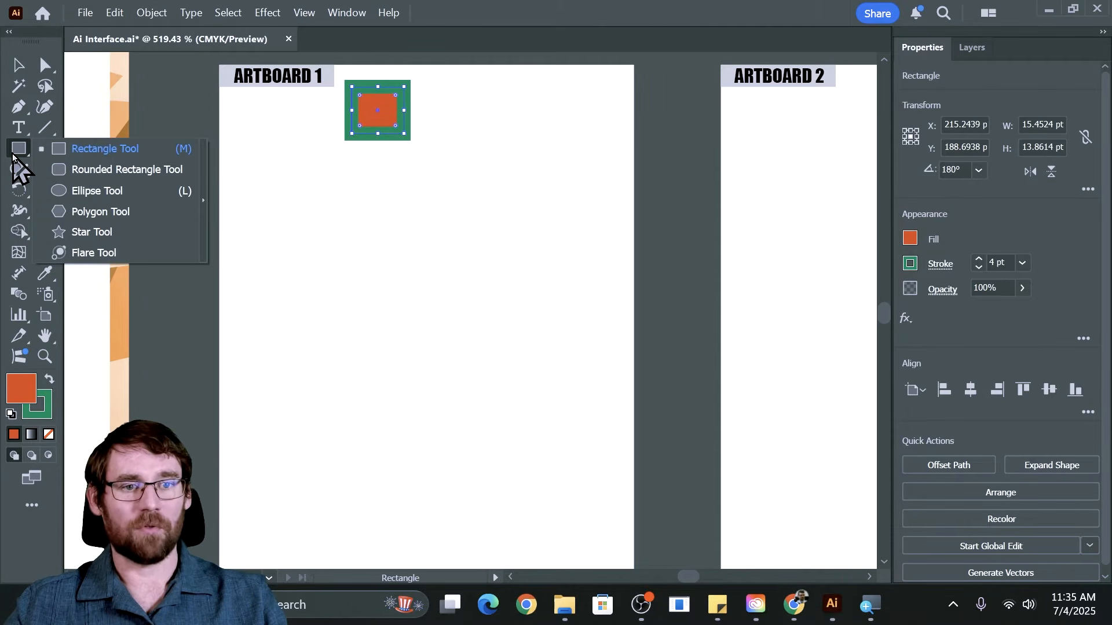
drag(276, 223, 423, 383)
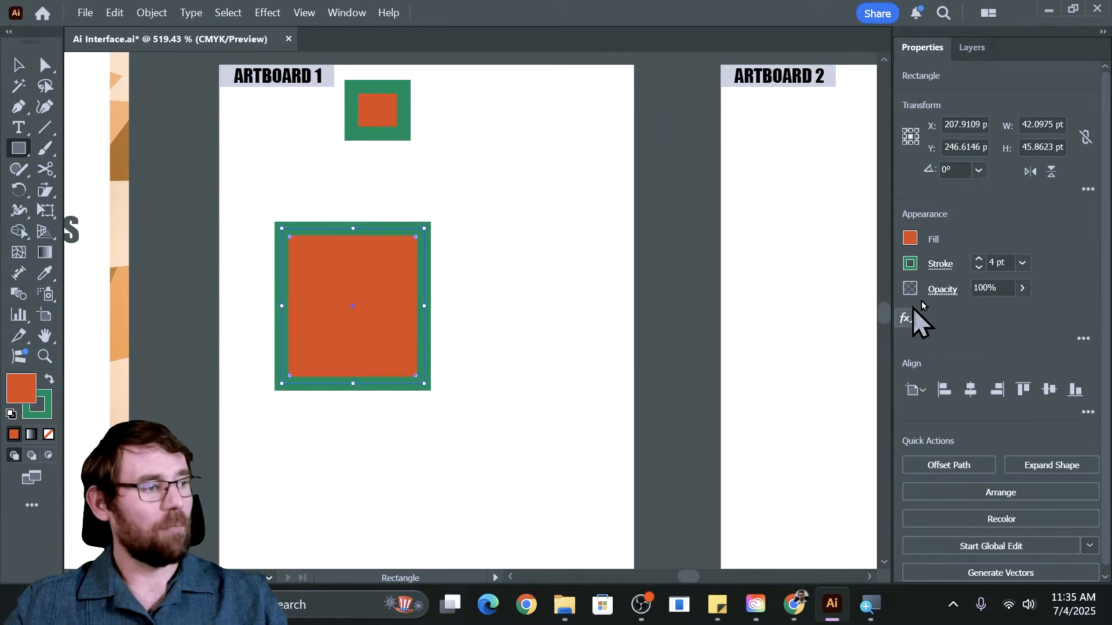
click(910, 264)
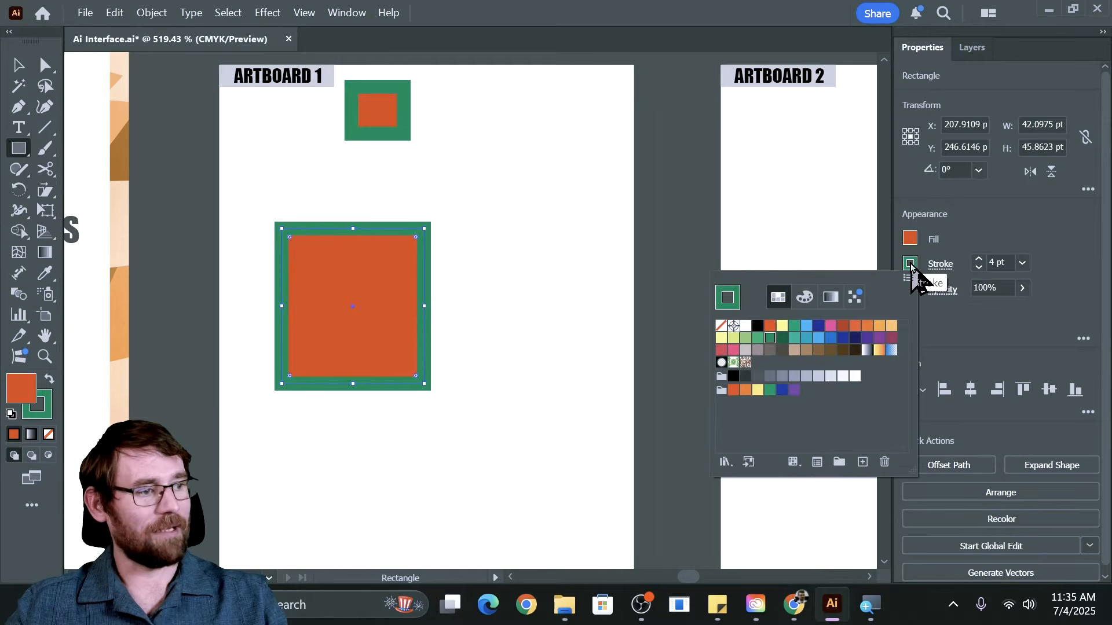
click(721, 328)
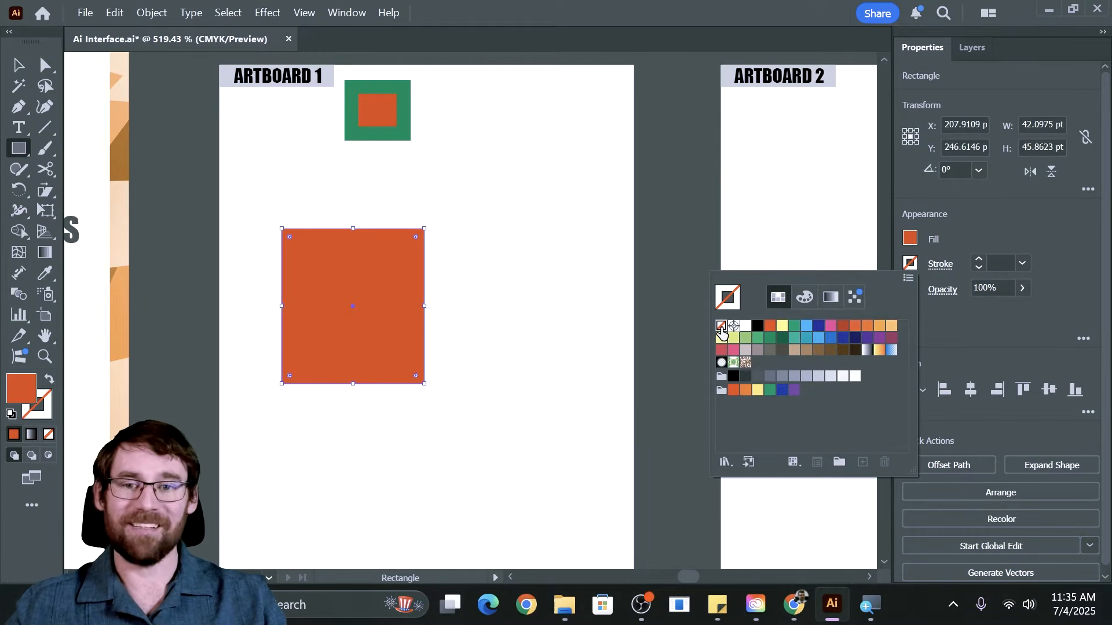
Step: Set the new rectangle's fill to a teal-blue swatch and show that colour's RGB sliders
click(910, 238)
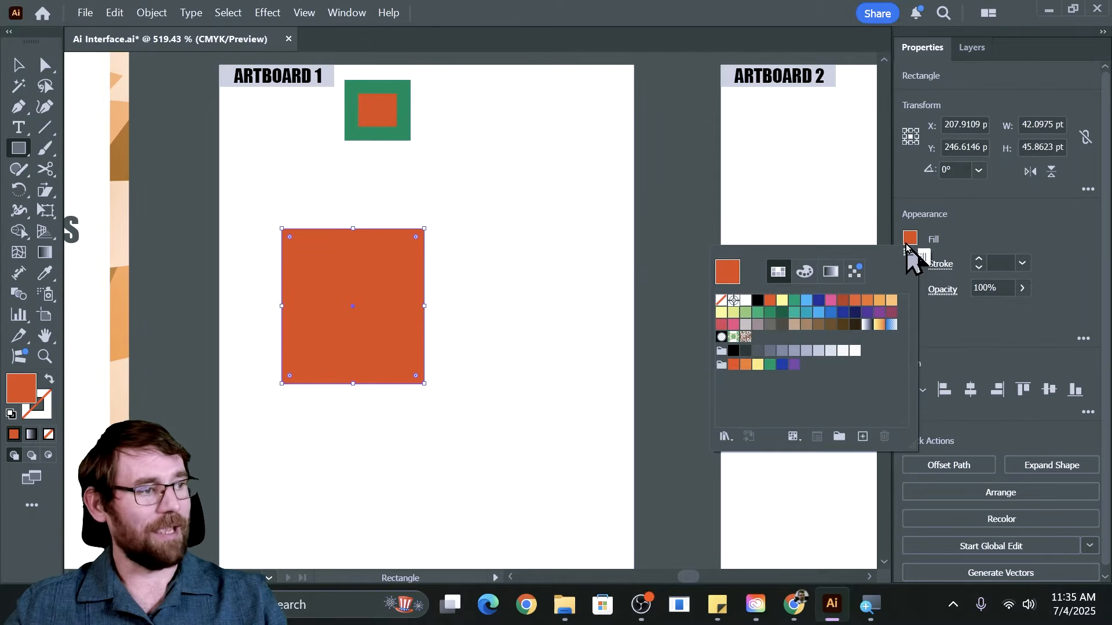
click(818, 301)
click(807, 312)
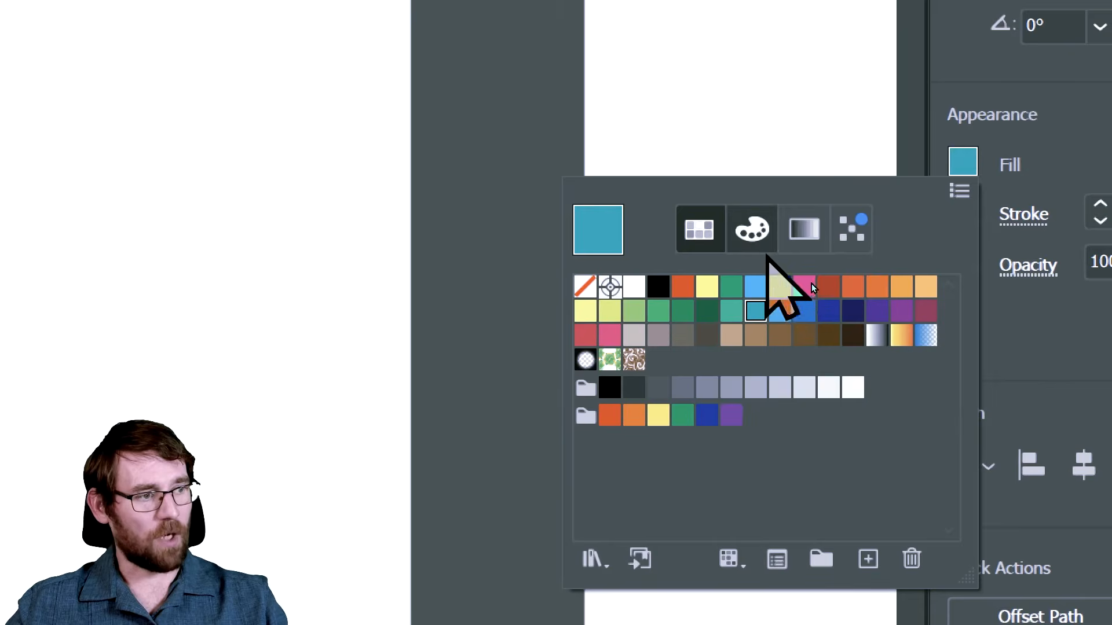
click(754, 232)
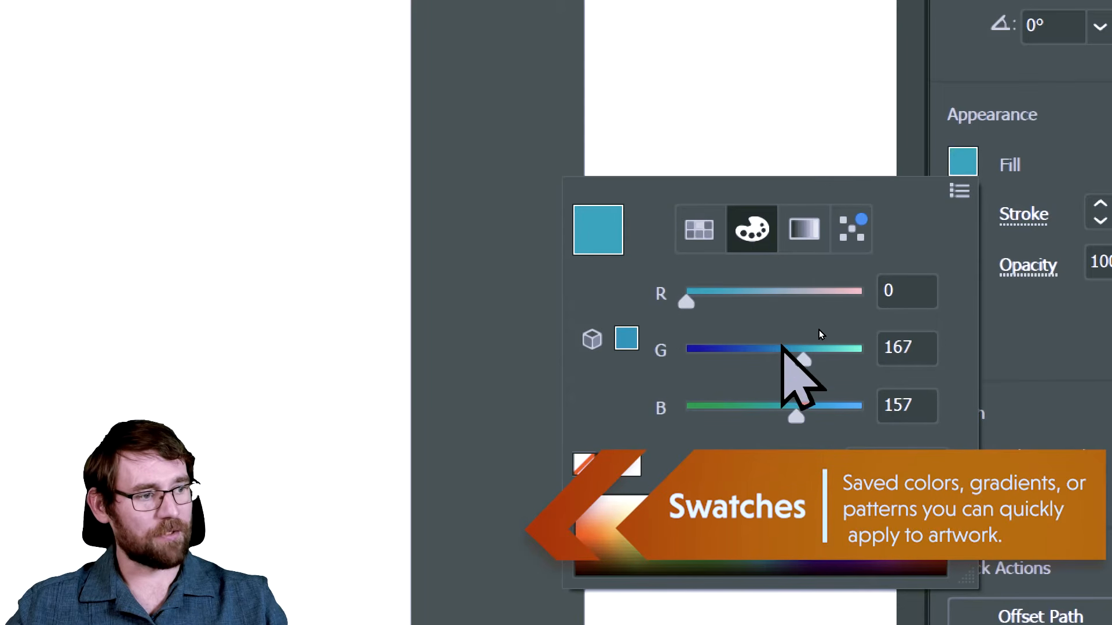
Step: Fill the rectangle with a linear white-to-black gradient after comparing it with the radial type
click(807, 231)
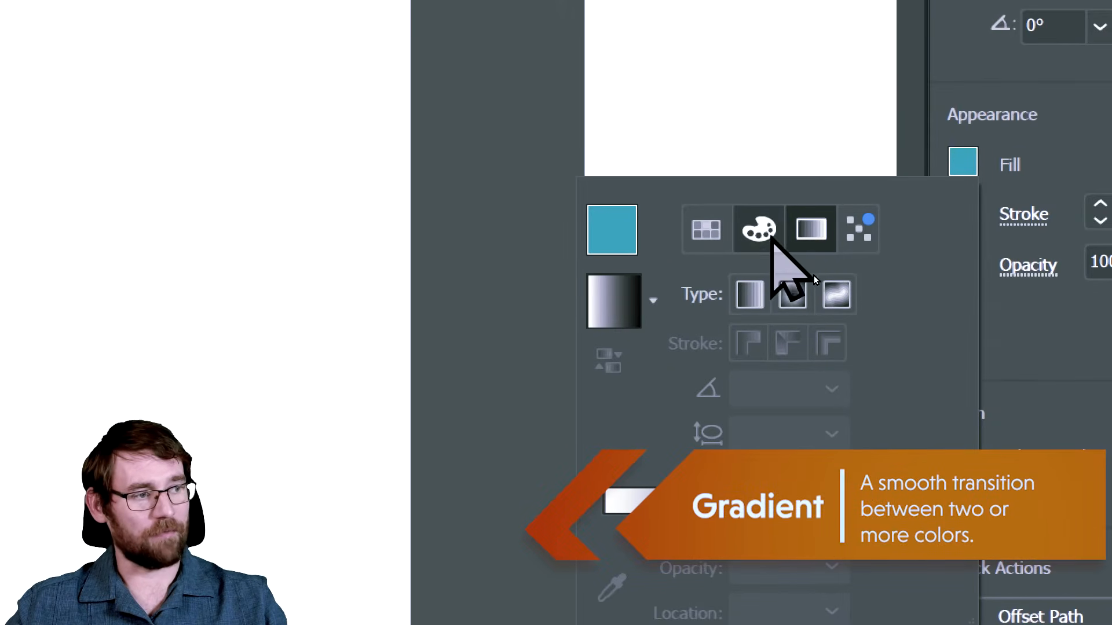
click(788, 296)
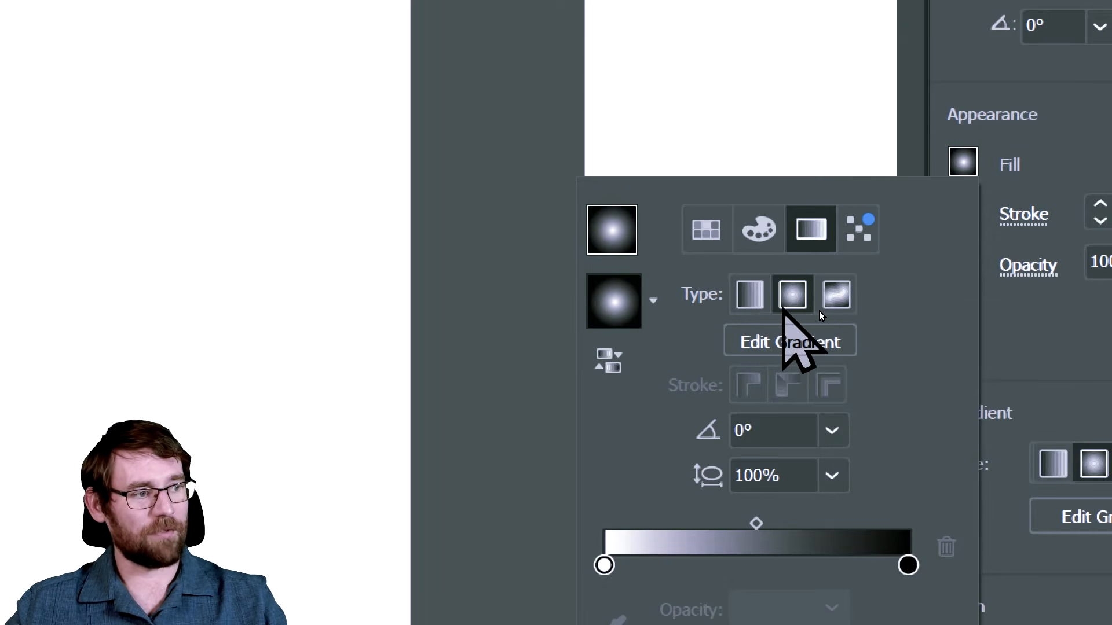
click(749, 295)
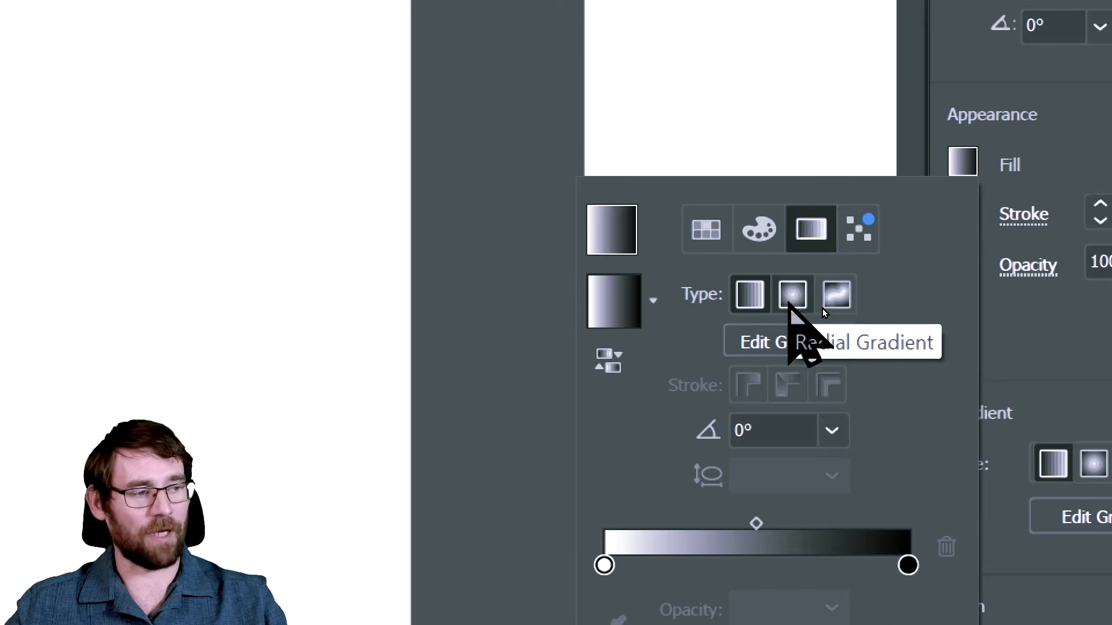
click(801, 304)
click(750, 296)
click(795, 296)
click(747, 297)
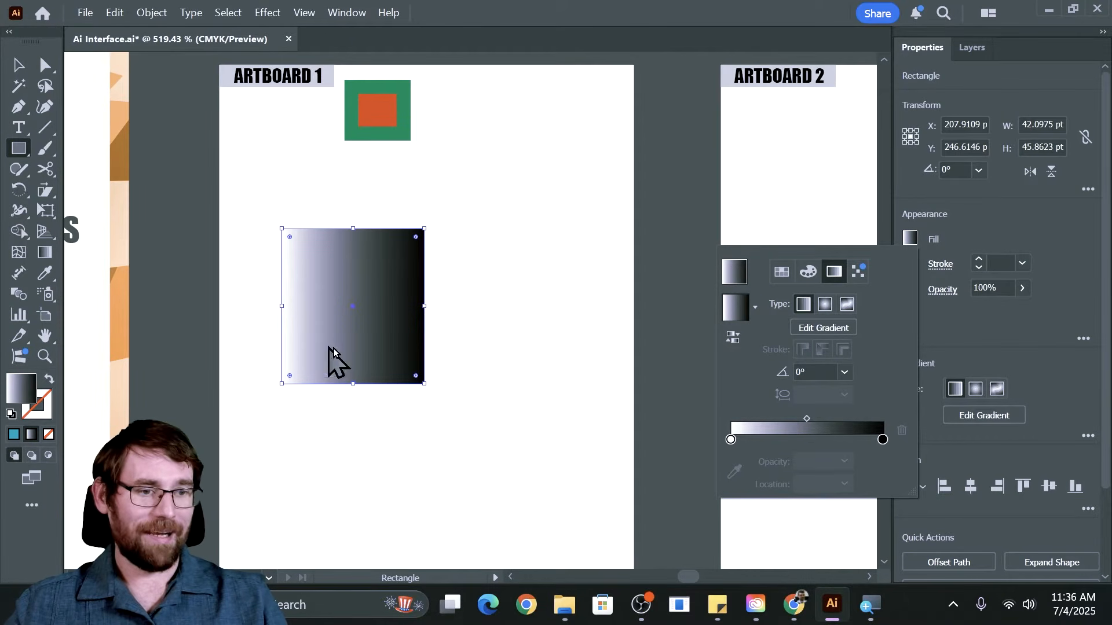
Step: Round the gradient rectangle's corners fully and shrink it to a circle about 19 pt across beside the small green-bordered rectangle
click(416, 238)
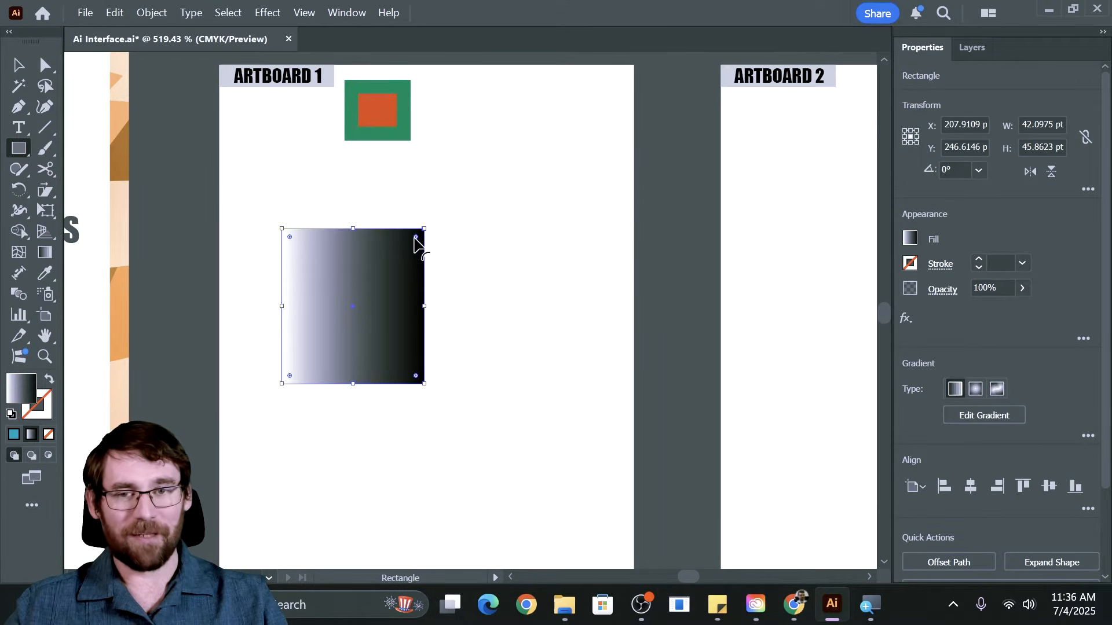
drag(416, 238, 396, 268)
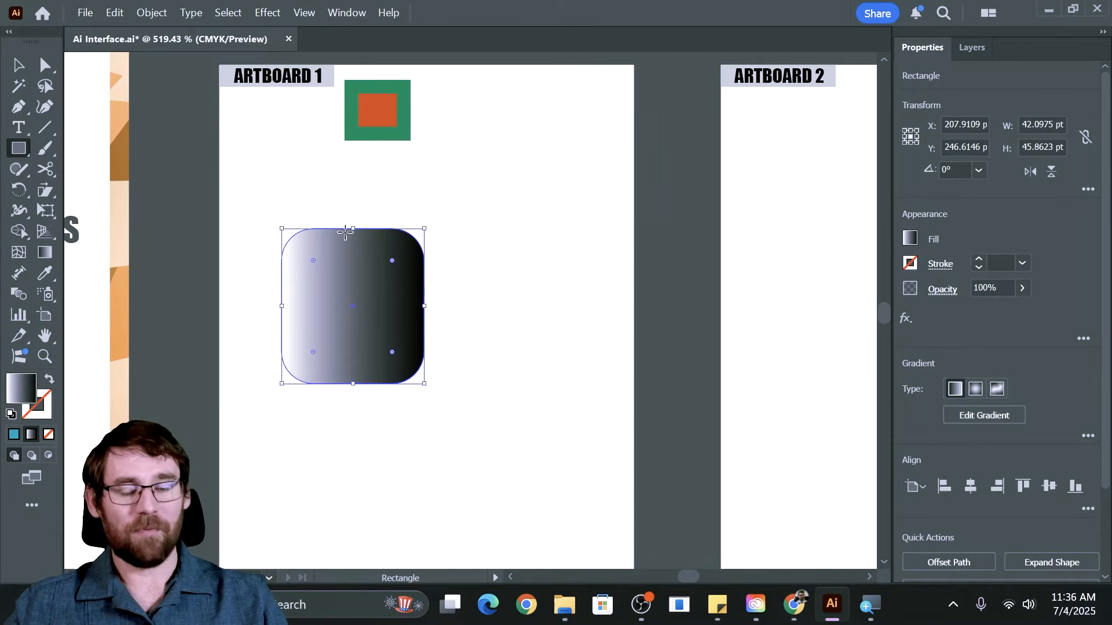
click(18, 65)
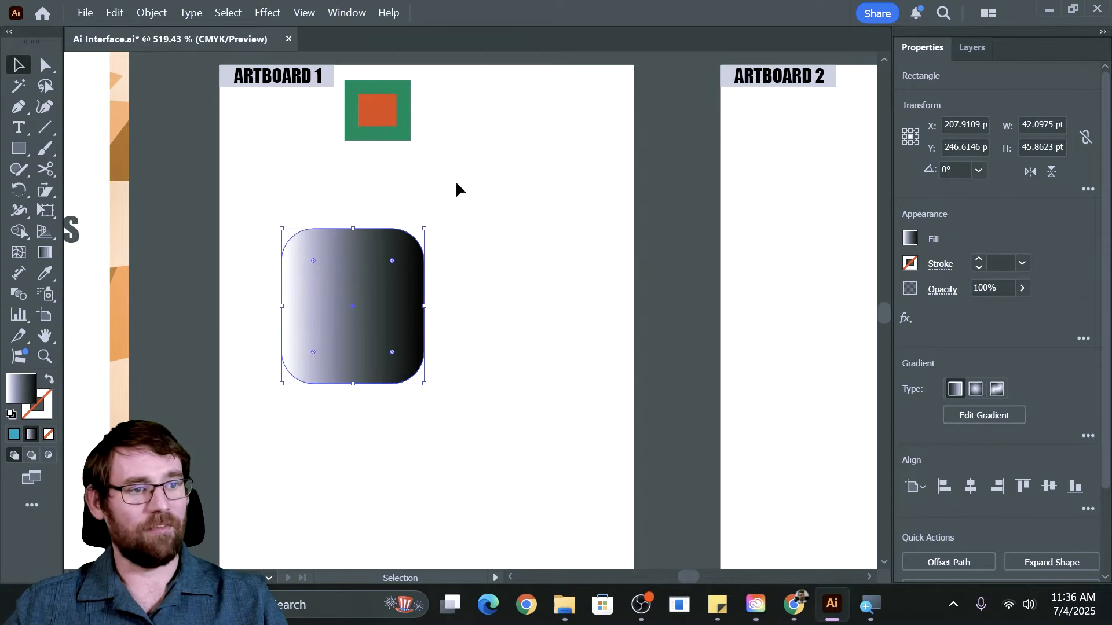
drag(425, 231, 468, 111)
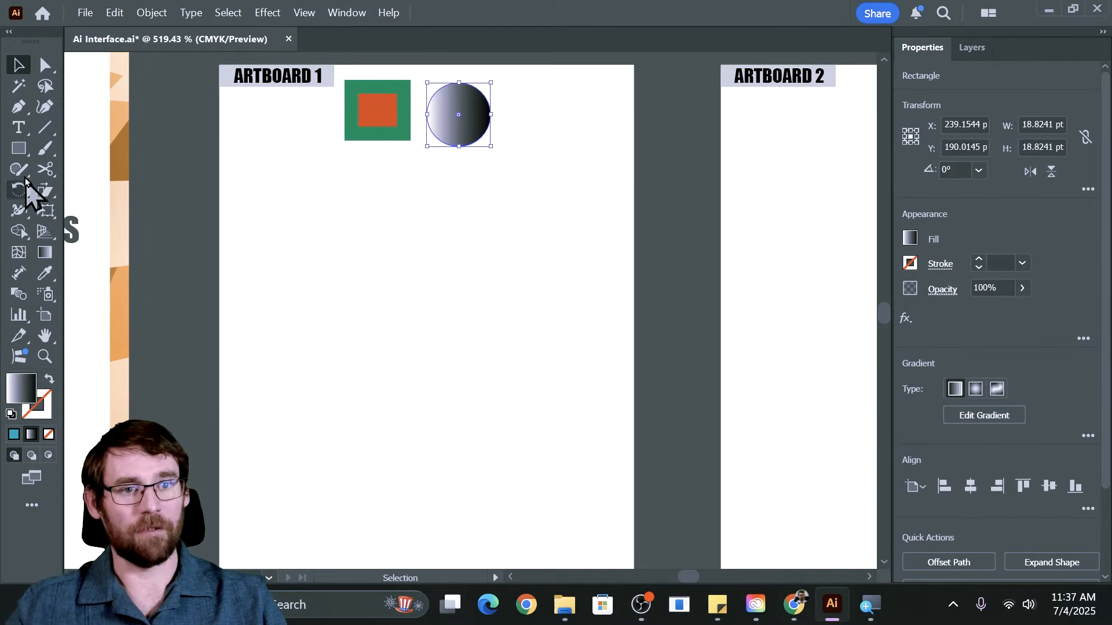
Step: Draw a rectangle about 59 by 47 pt below the two small shapes and fill it with solid teal-blue 00a79e
click(19, 150)
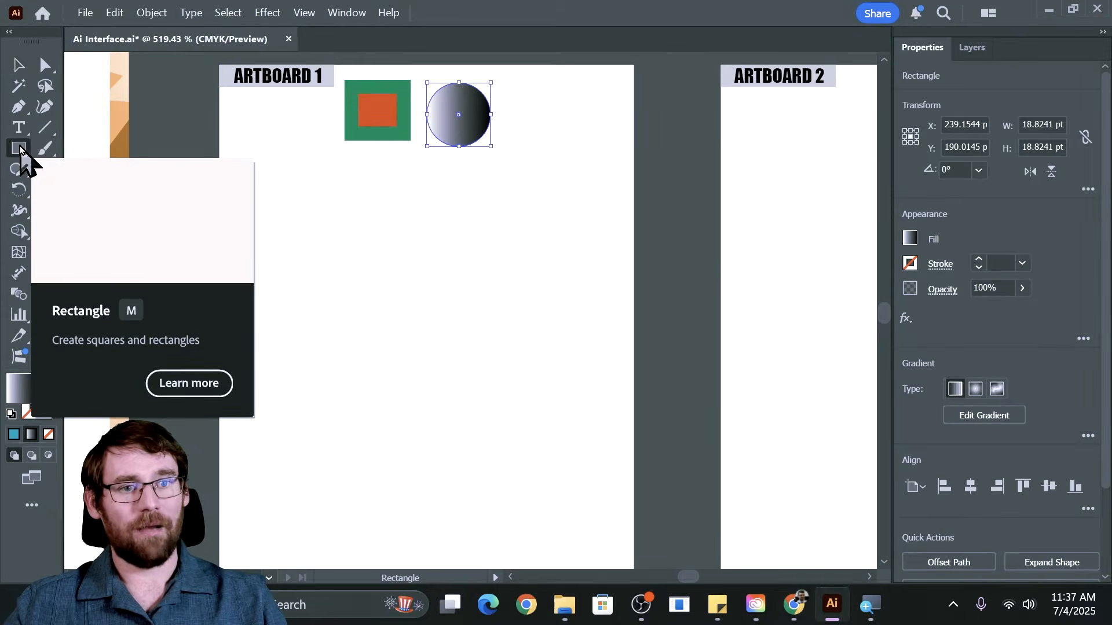
drag(295, 229, 495, 388)
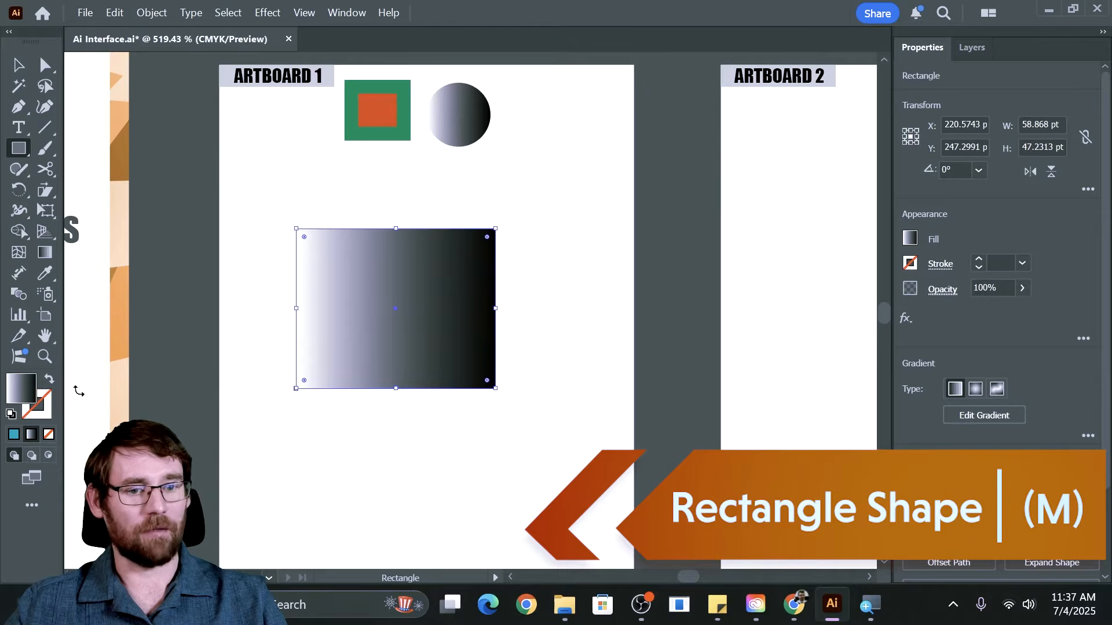
click(14, 435)
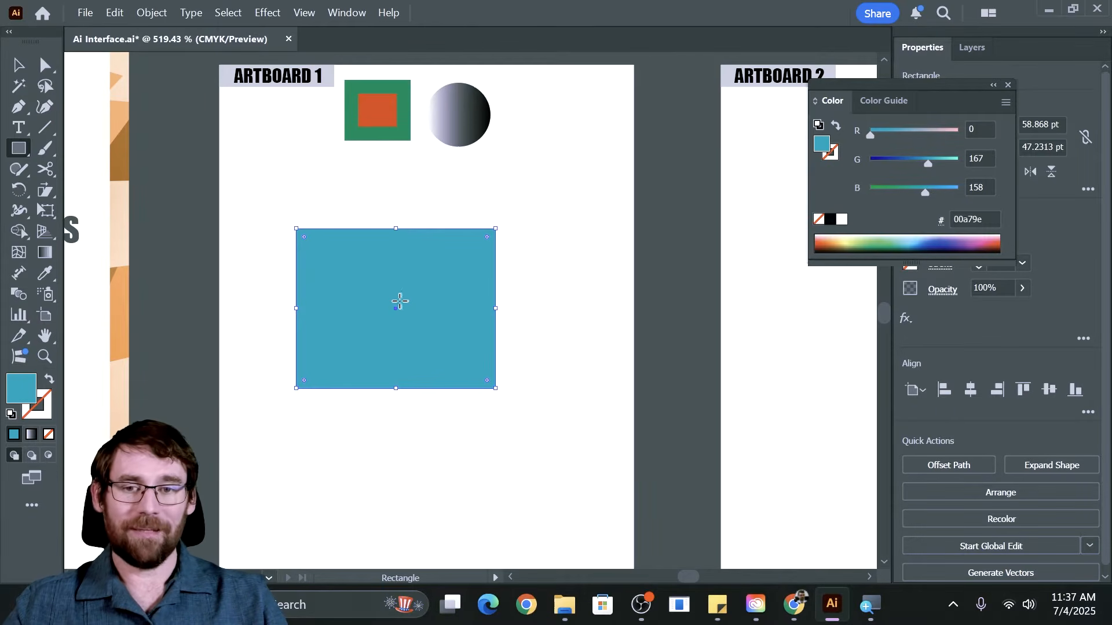
Step: Compare the Selection and Direct Selection tools on the blue rectangle, shift it slightly up and right, and select its upper-right anchor point
key(v)
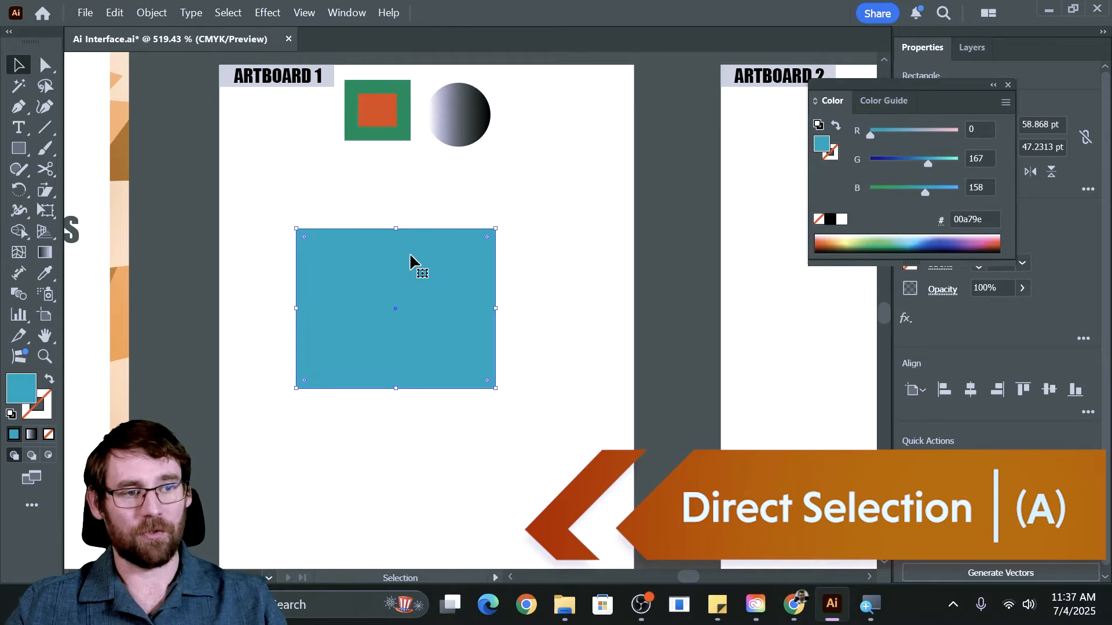
key(a)
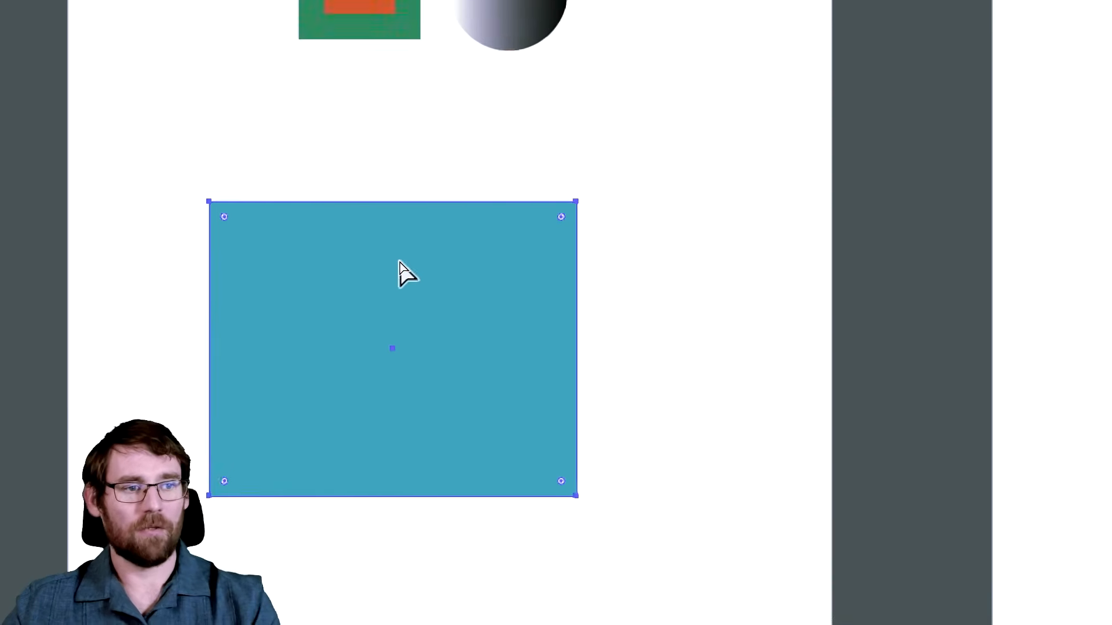
key(v)
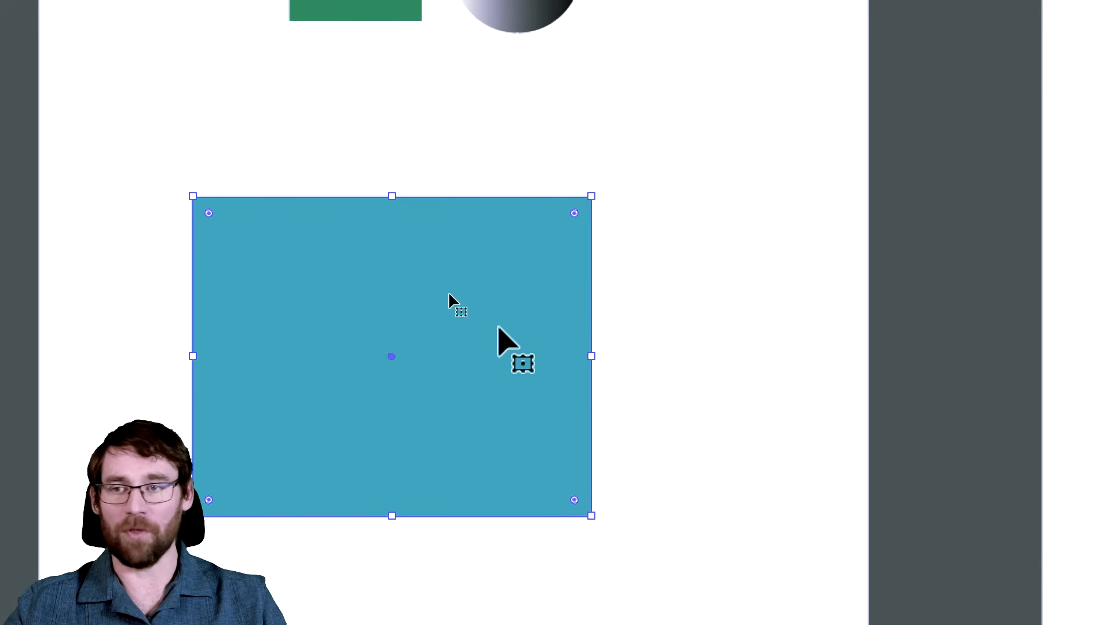
key(a)
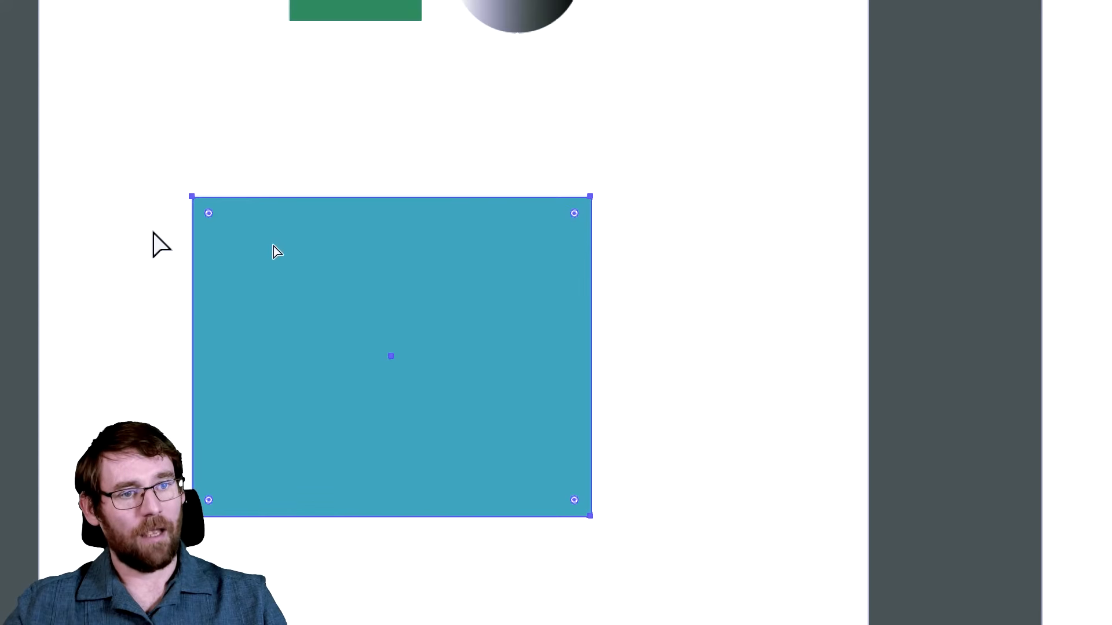
drag(332, 286, 356, 284)
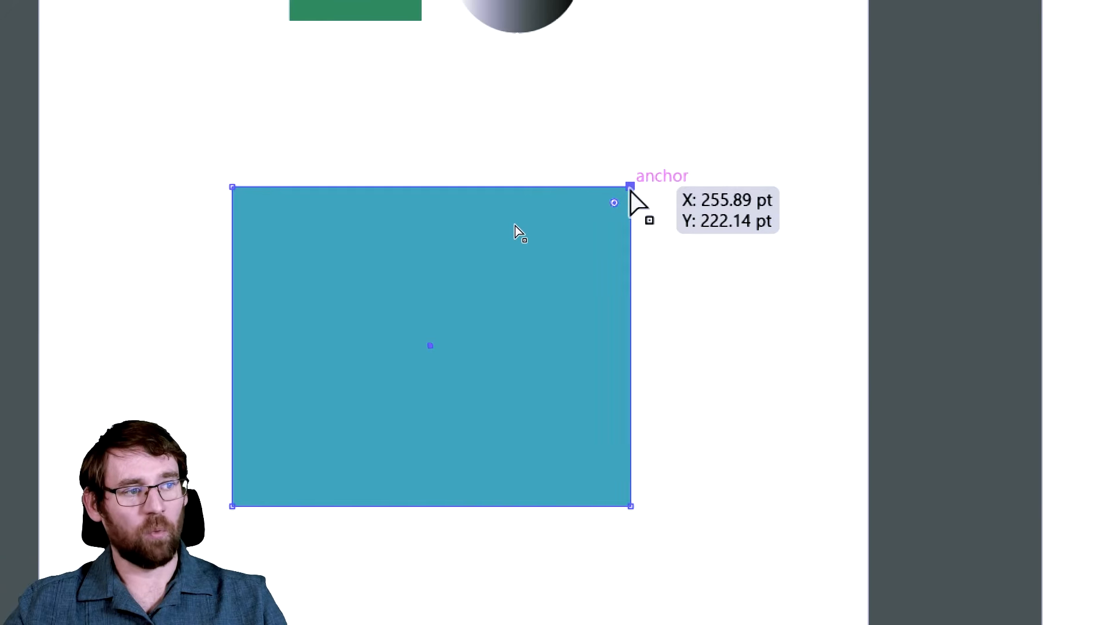
click(630, 187)
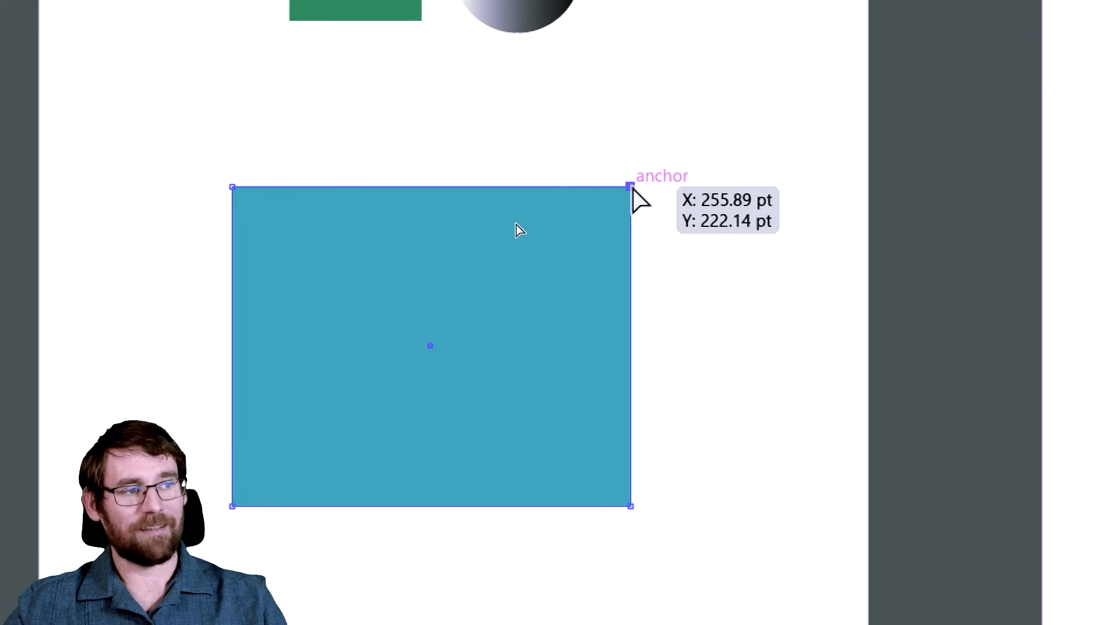
Step: Move the blue rectangle's upper-right anchor inward and its lower-left anchor across to the opposite side, making a crossed bow-tie shape
drag(631, 187, 351, 188)
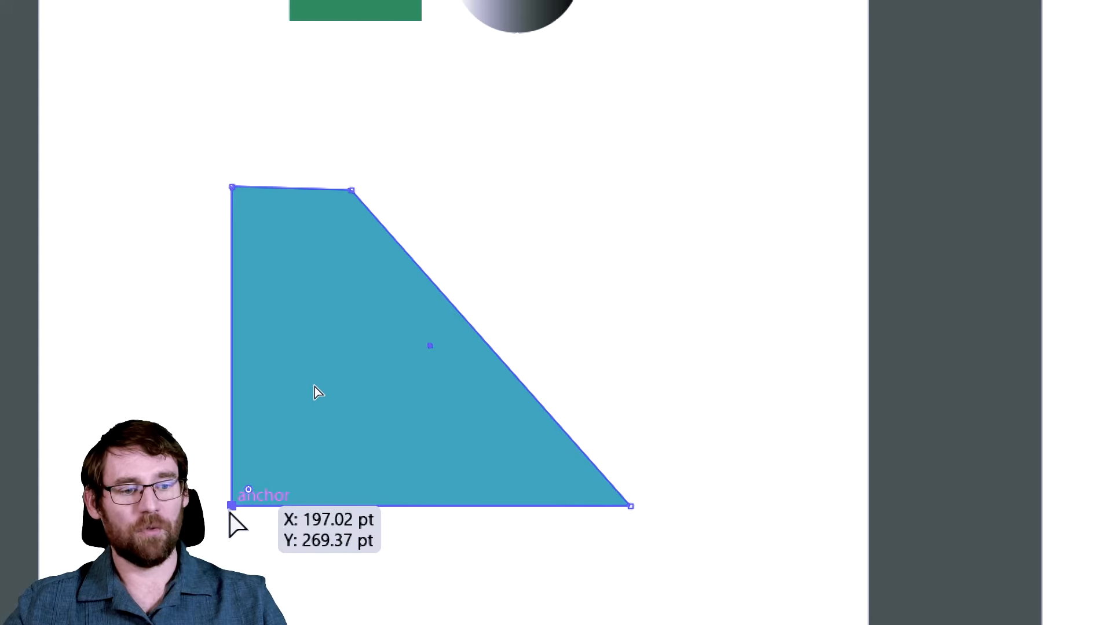
drag(227, 515, 591, 359)
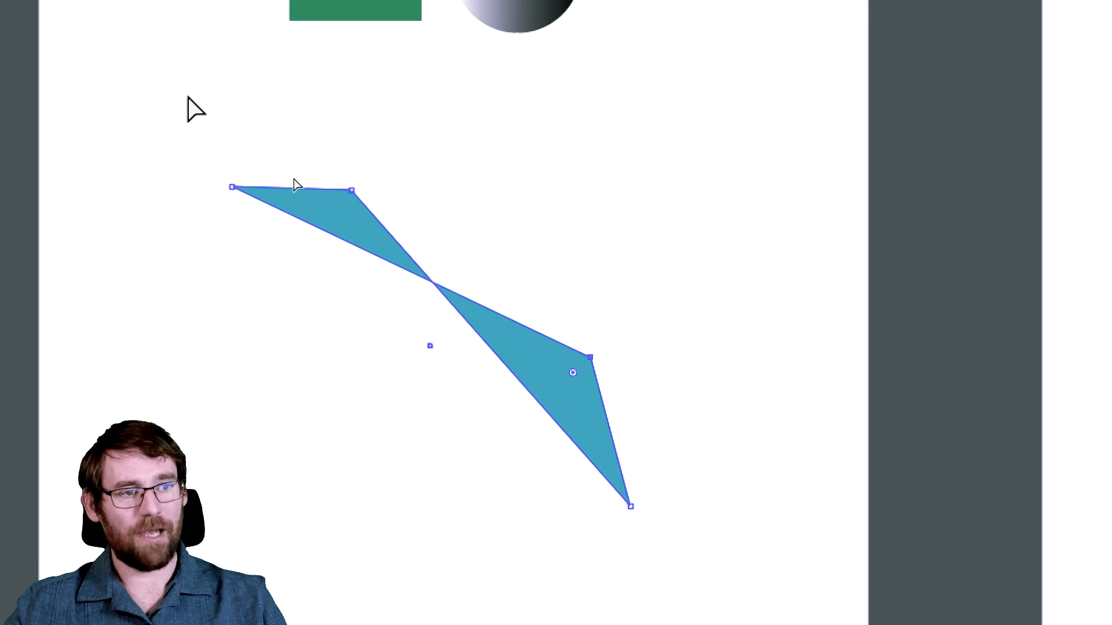
click(352, 190)
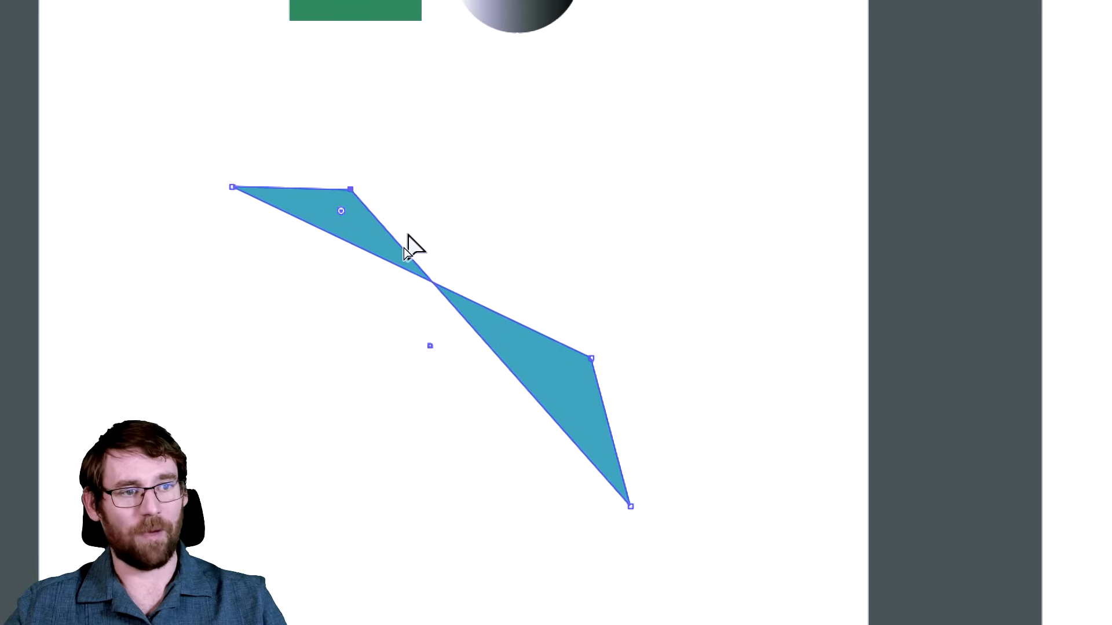
Step: Round the blue bow-tie's upper-left and lower-right corners using their live corner widgets
click(232, 187)
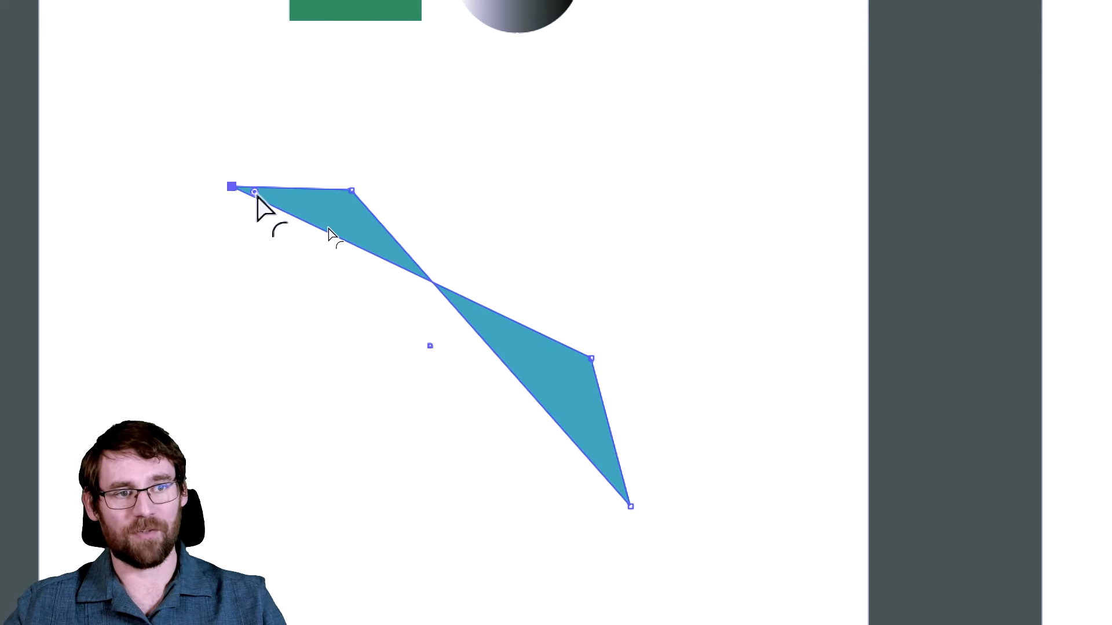
drag(255, 193, 355, 218)
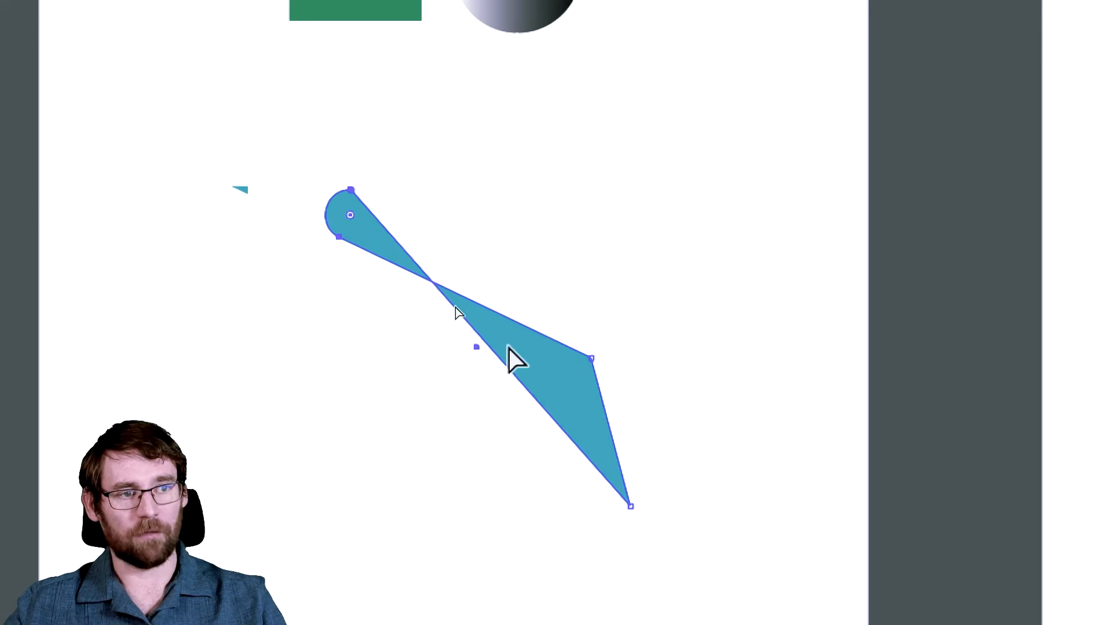
click(632, 508)
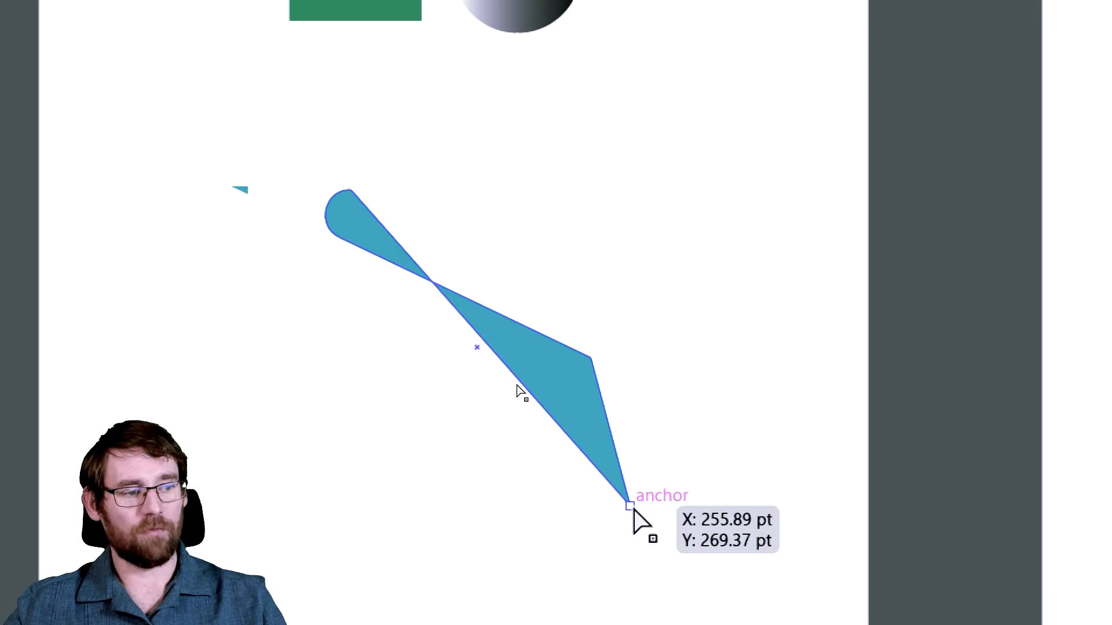
drag(622, 493, 554, 368)
click(577, 206)
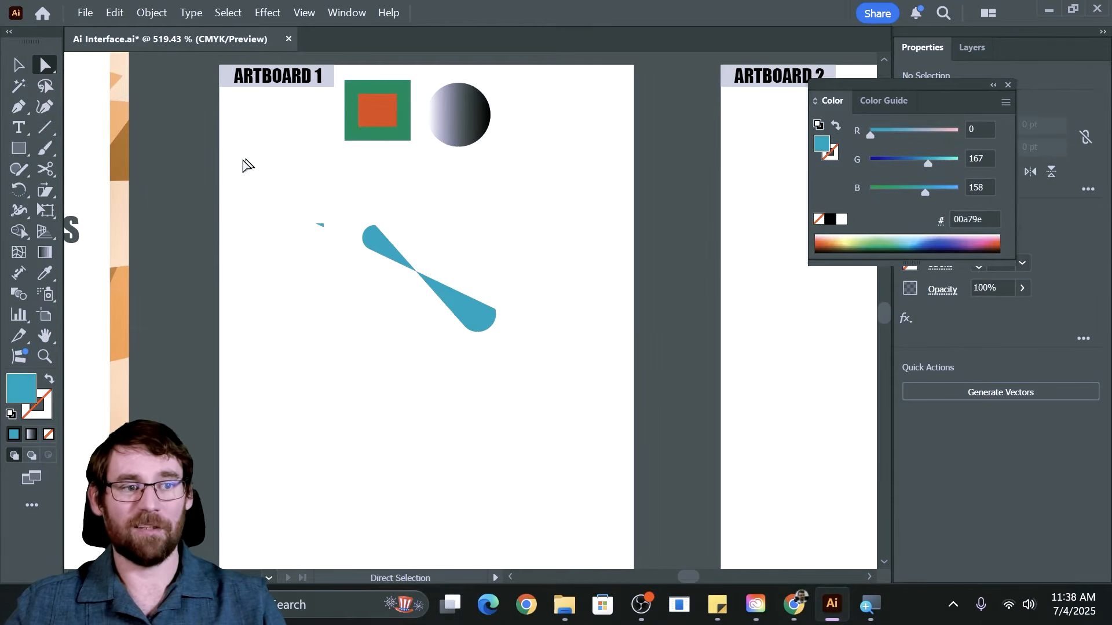
Step: Shrink and flatten the blue bow-tie as a whole object and place it in line with the gradient circle
click(18, 65)
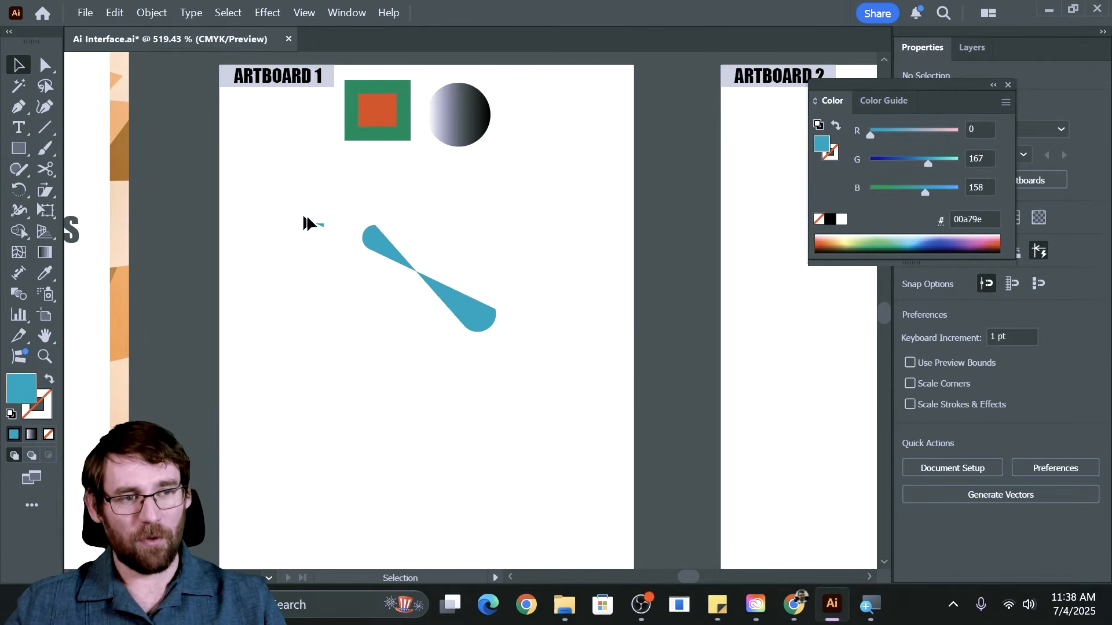
drag(401, 269, 376, 231)
click(337, 246)
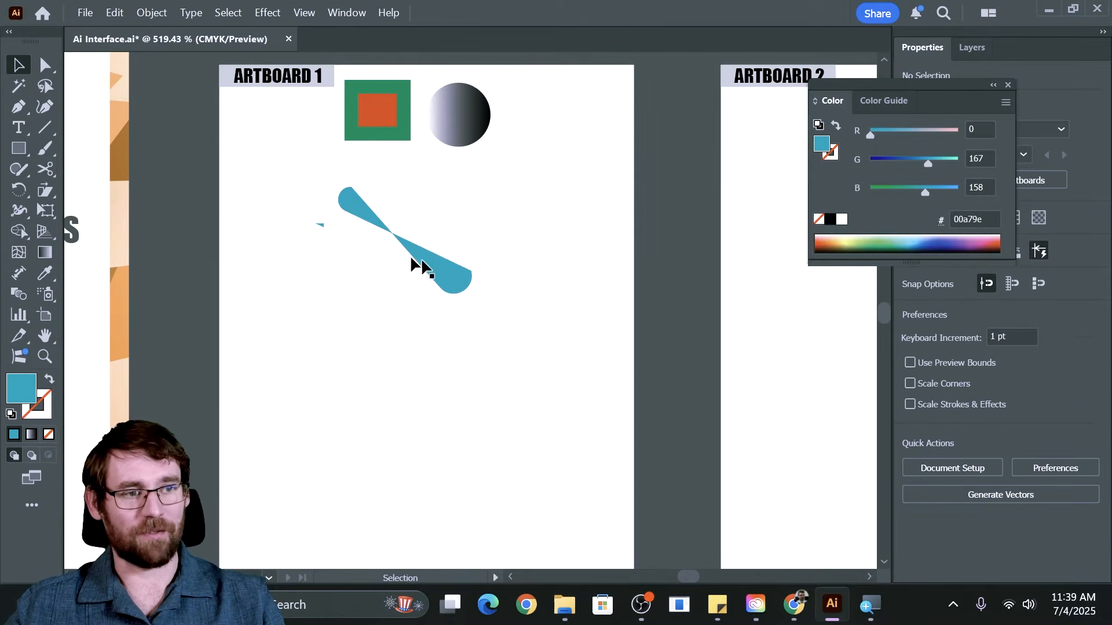
click(399, 273)
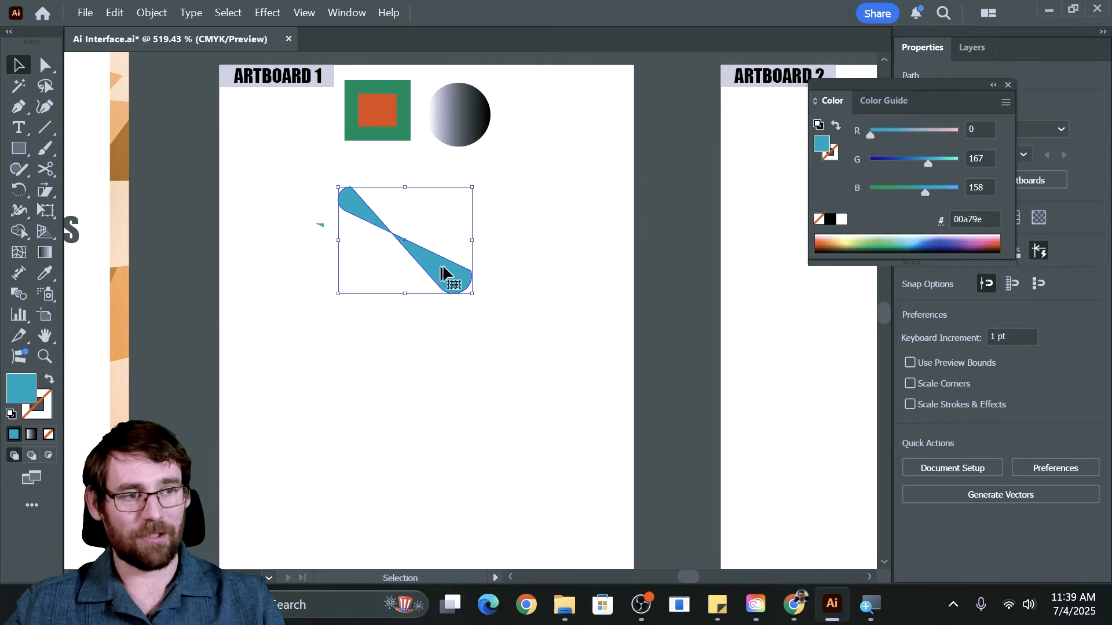
drag(479, 246, 484, 207)
drag(448, 253, 616, 118)
drag(616, 118, 586, 117)
click(481, 242)
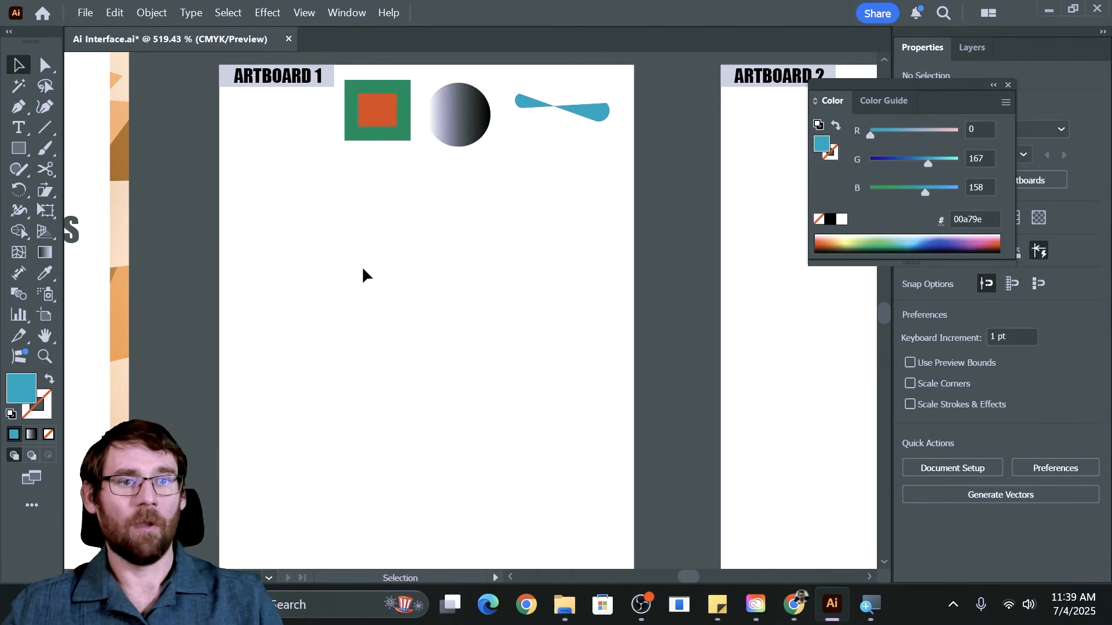
Step: Draw a circle about 49 pt across below the row of shapes, shifted up and left, filled with yellow fff800
click(13, 148)
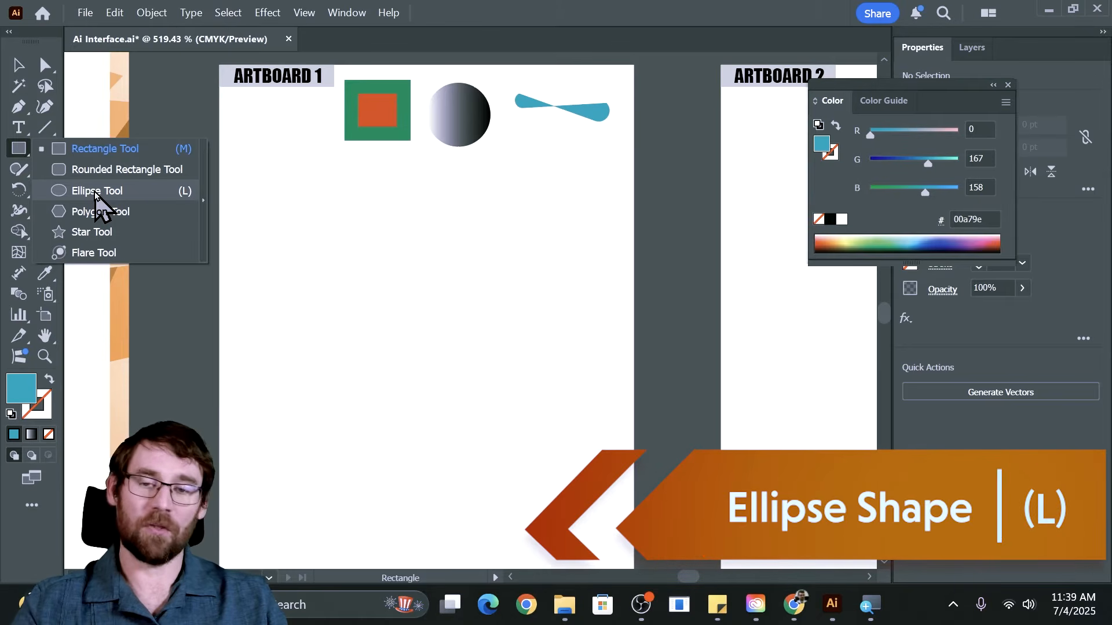
click(94, 191)
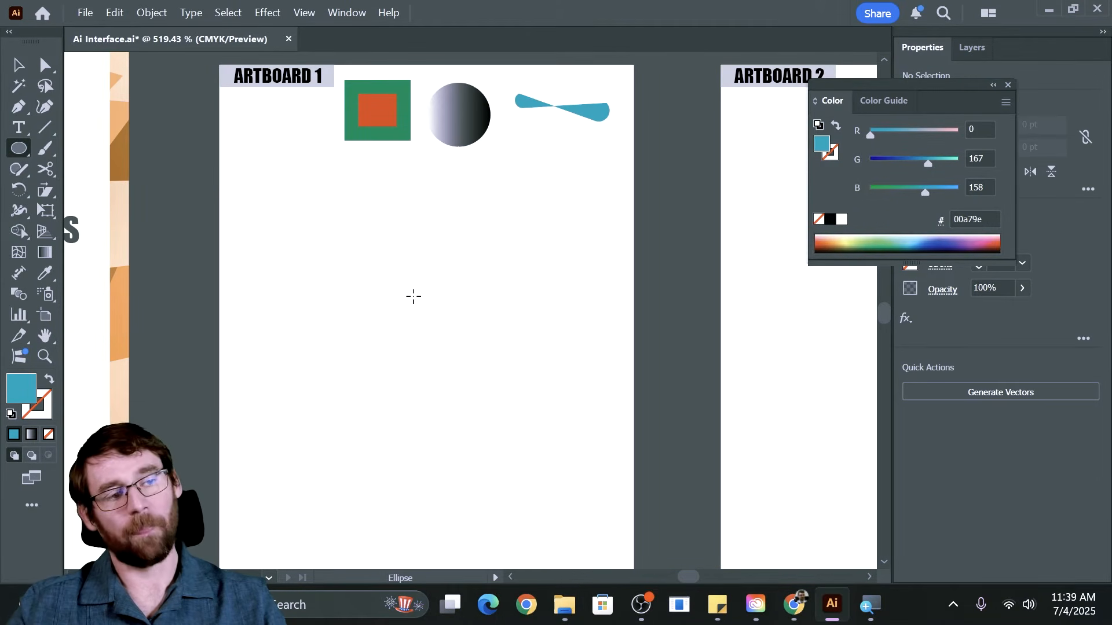
drag(368, 269, 533, 410)
key(v)
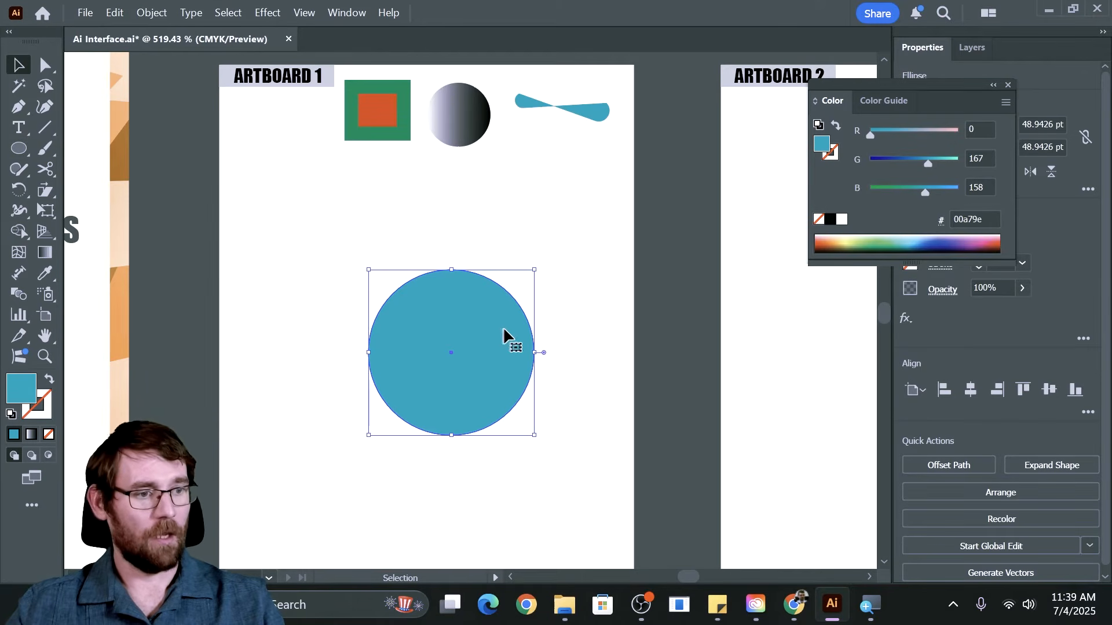
drag(422, 298, 397, 275)
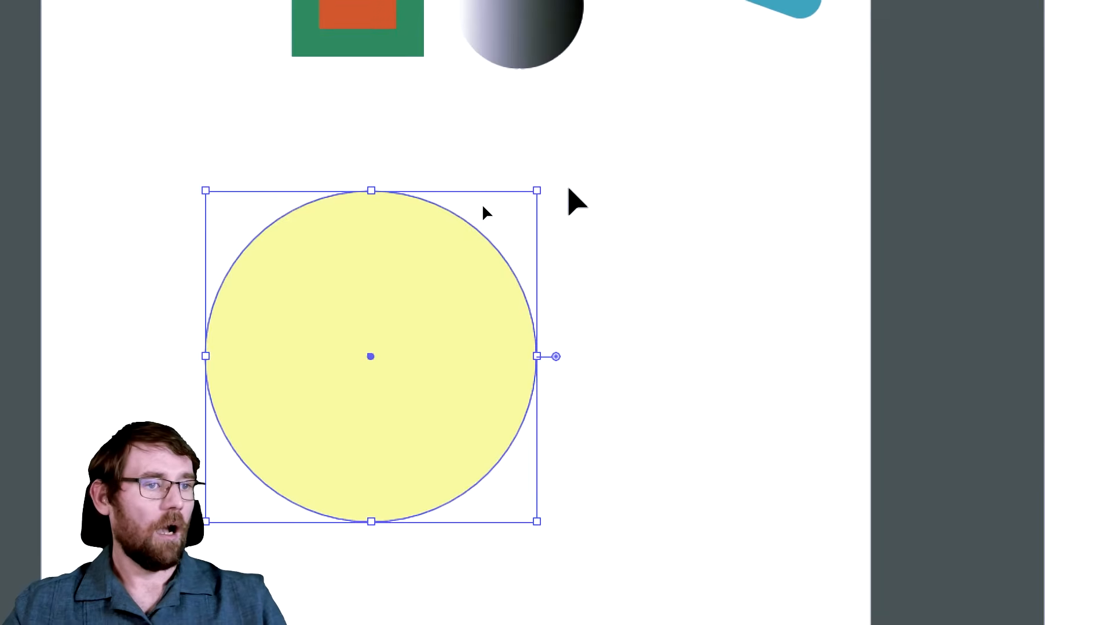
Step: Bend the yellow circle with its anchor handles into a twisted two-lobed shape about 54 pt across and move it up and left
key(a)
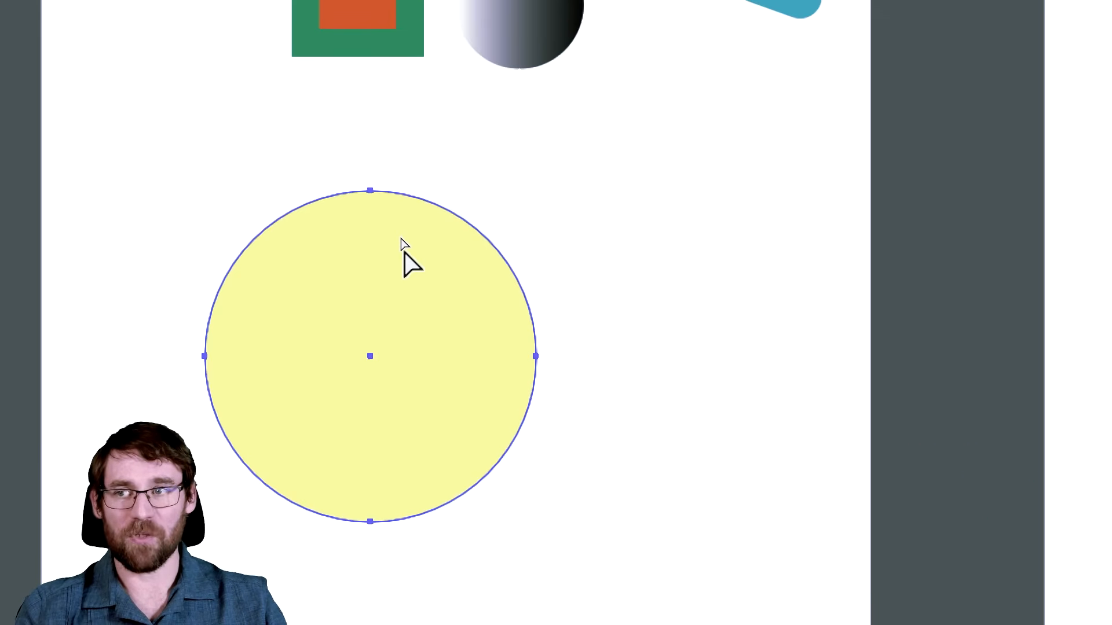
click(371, 192)
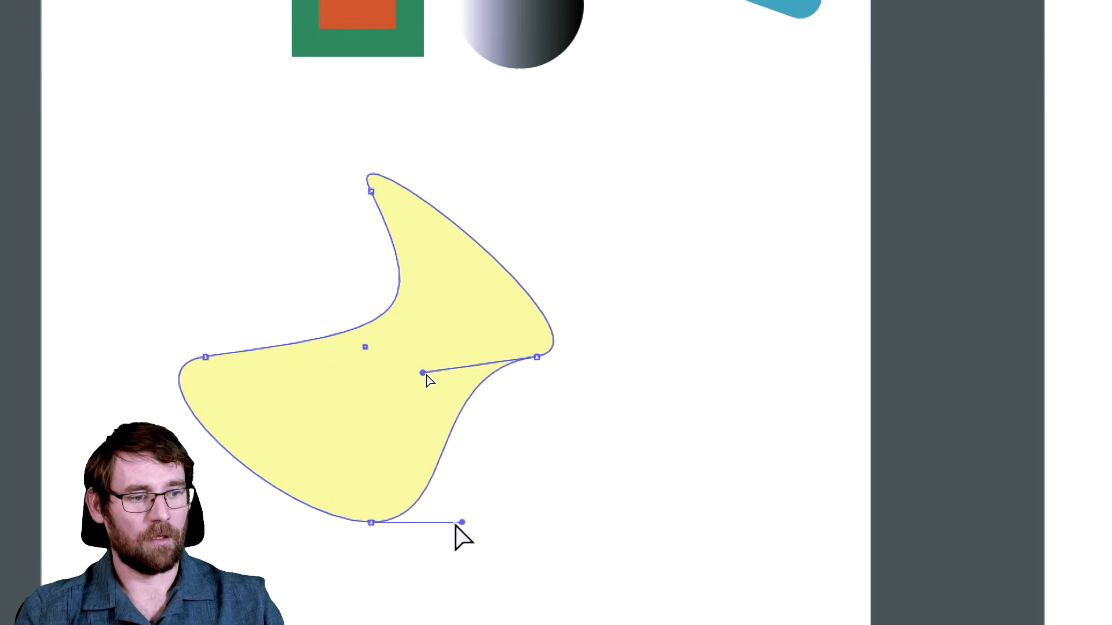
drag(328, 404, 357, 389)
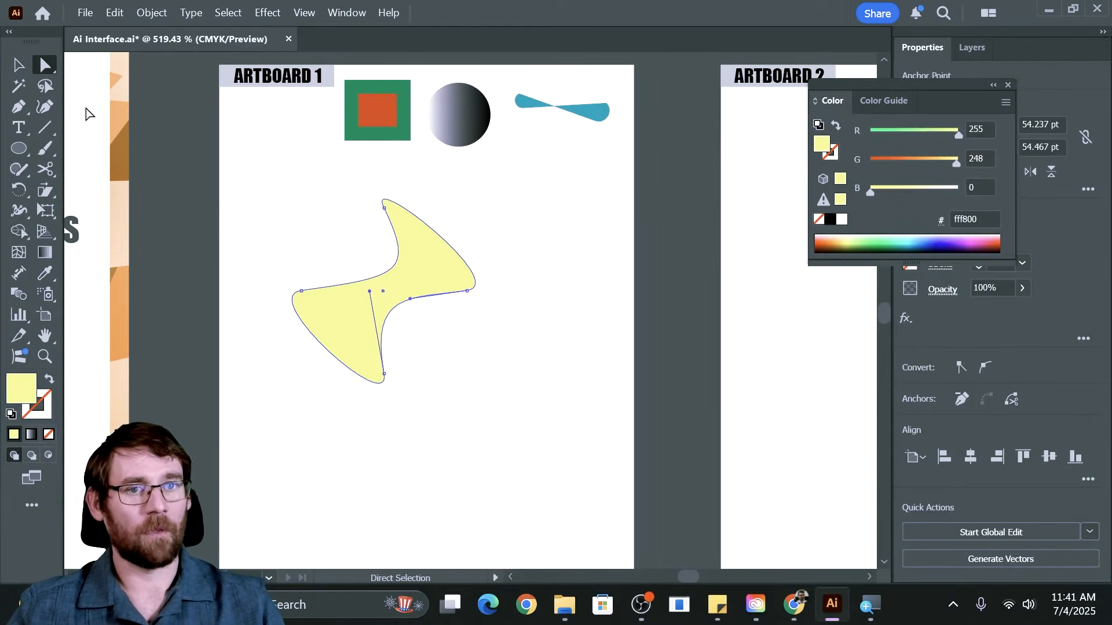
click(18, 65)
drag(392, 287, 333, 240)
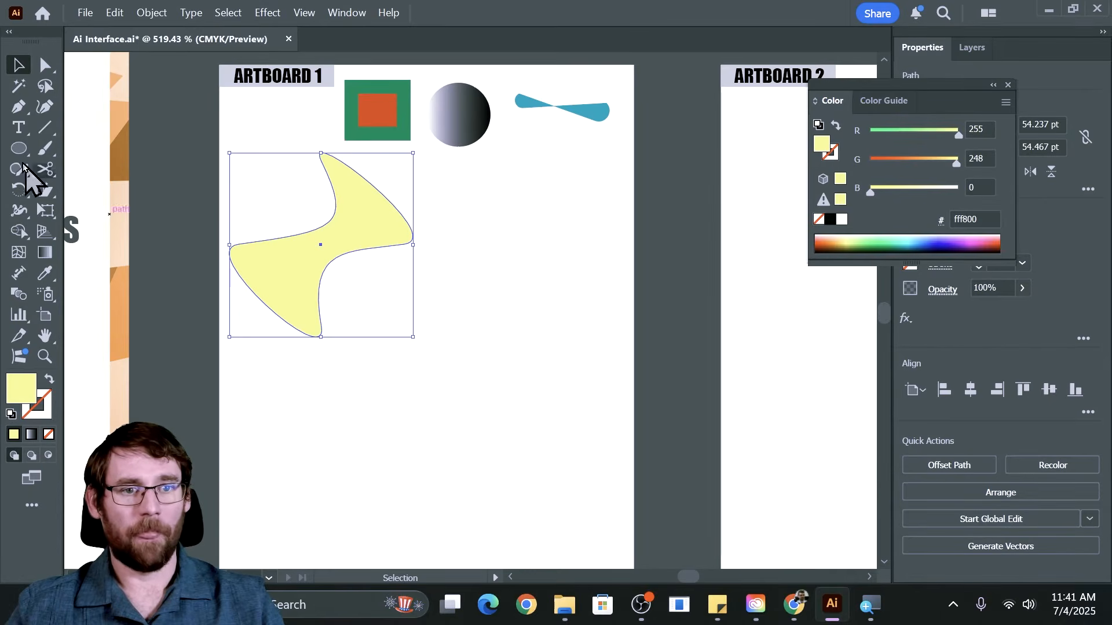
Step: Draw a second circle about 42 pt across below and right of the yellow shape and shift it slightly up and left
click(14, 147)
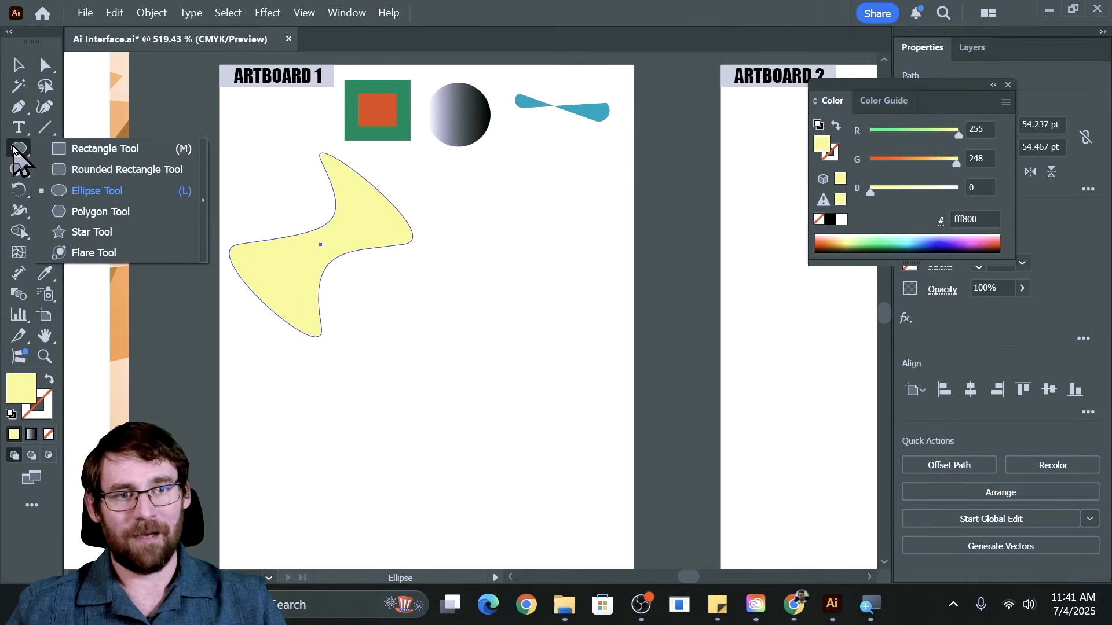
click(84, 191)
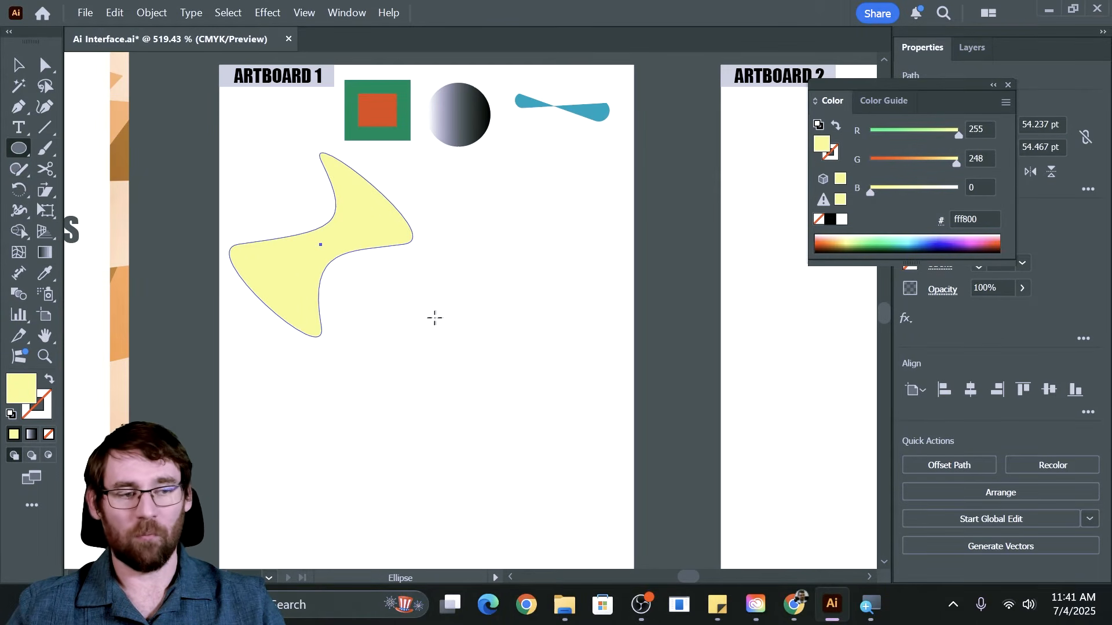
drag(442, 329, 585, 451)
key(v)
drag(540, 403, 506, 371)
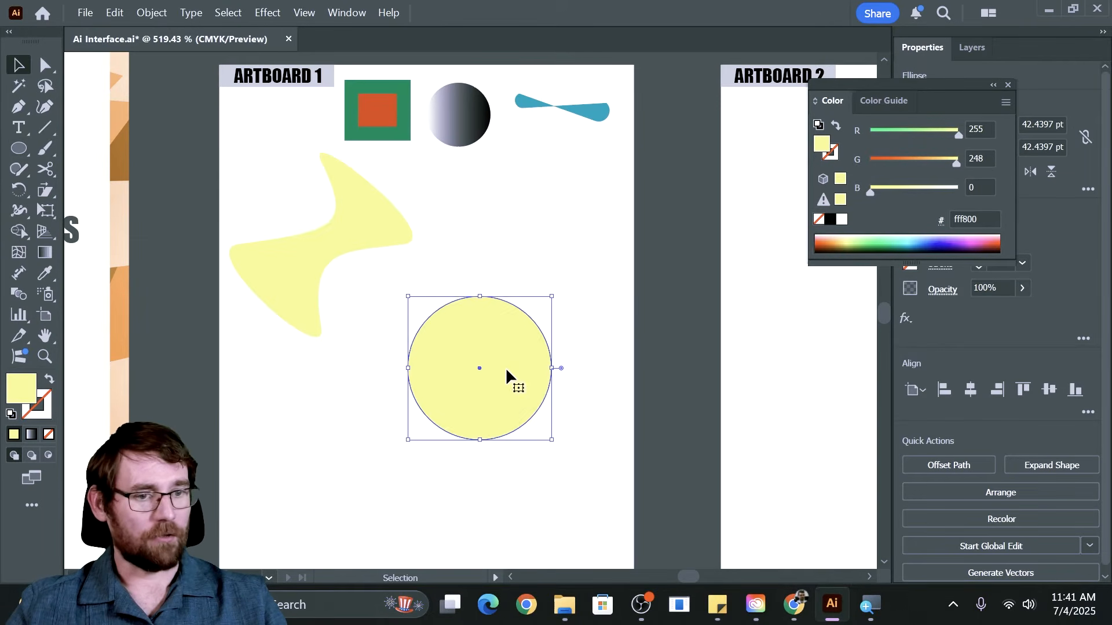
Step: Fill the new circle with brown aa7100
double_click(26, 389)
drag(531, 241, 549, 258)
drag(578, 370, 576, 381)
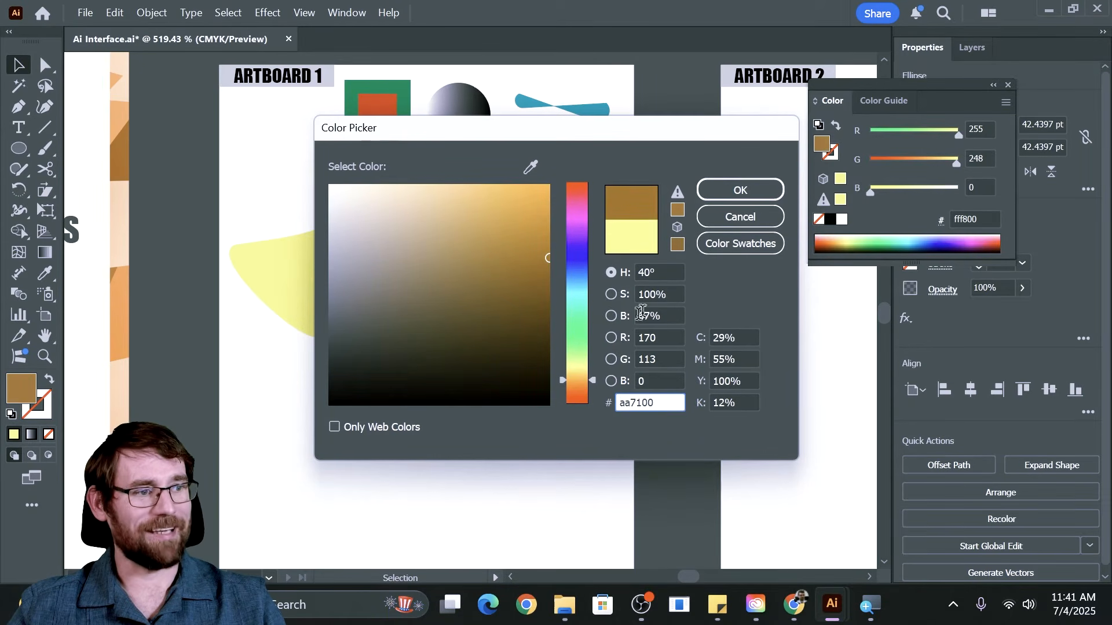
click(737, 191)
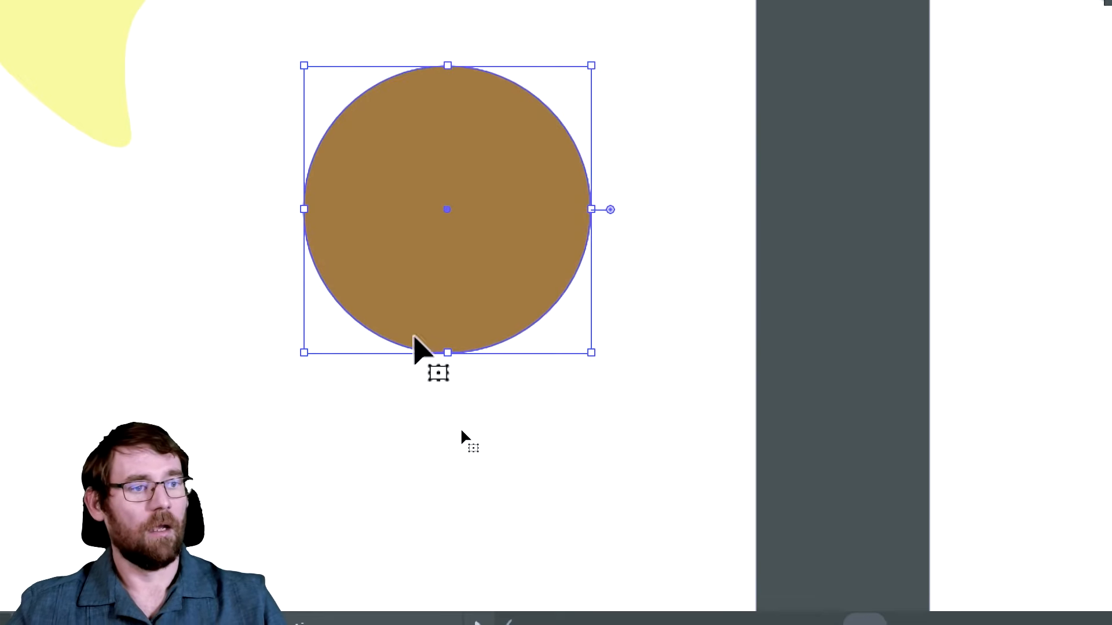
Step: Pull the brown circle's left anchor far inward and collapse both of its handles to form a sharp inner corner
scroll(416, 391, up, 2)
key(a)
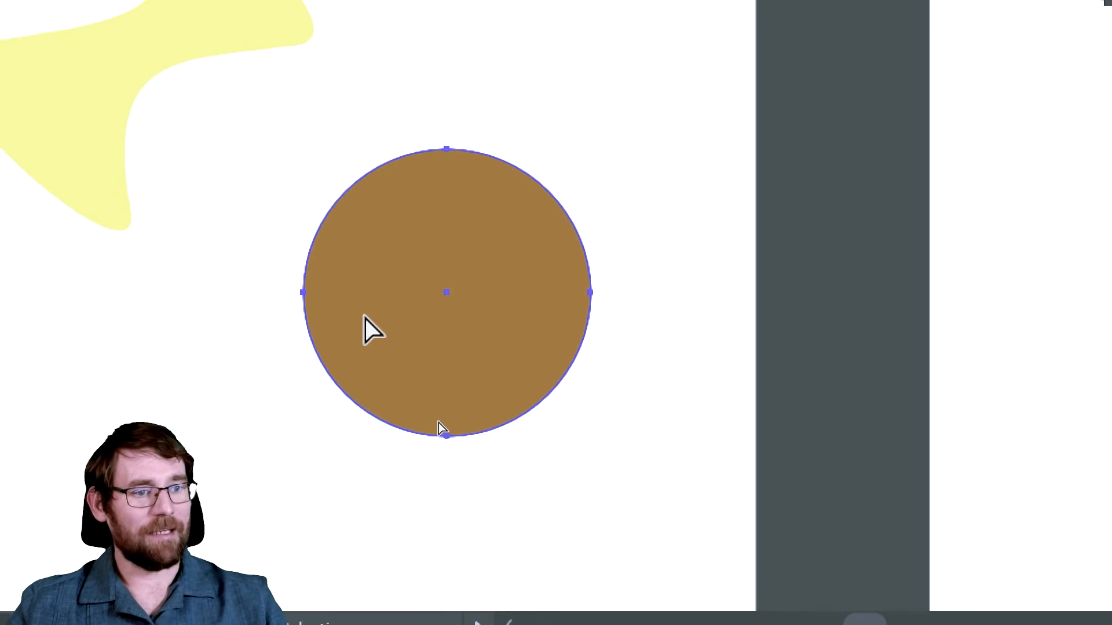
click(302, 293)
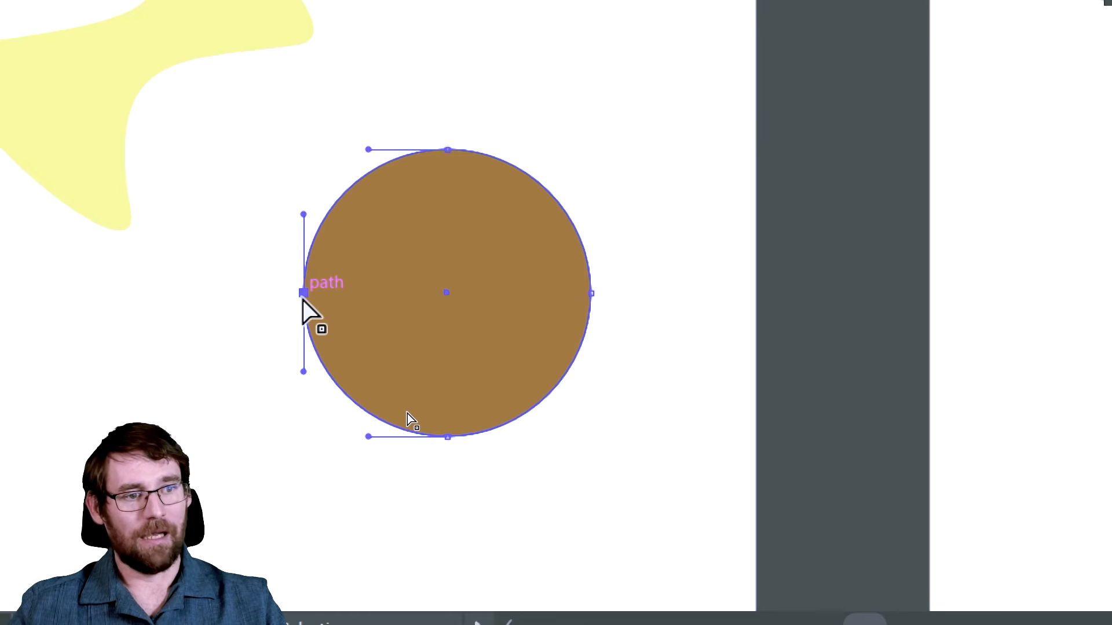
drag(302, 294, 542, 287)
drag(540, 202, 541, 279)
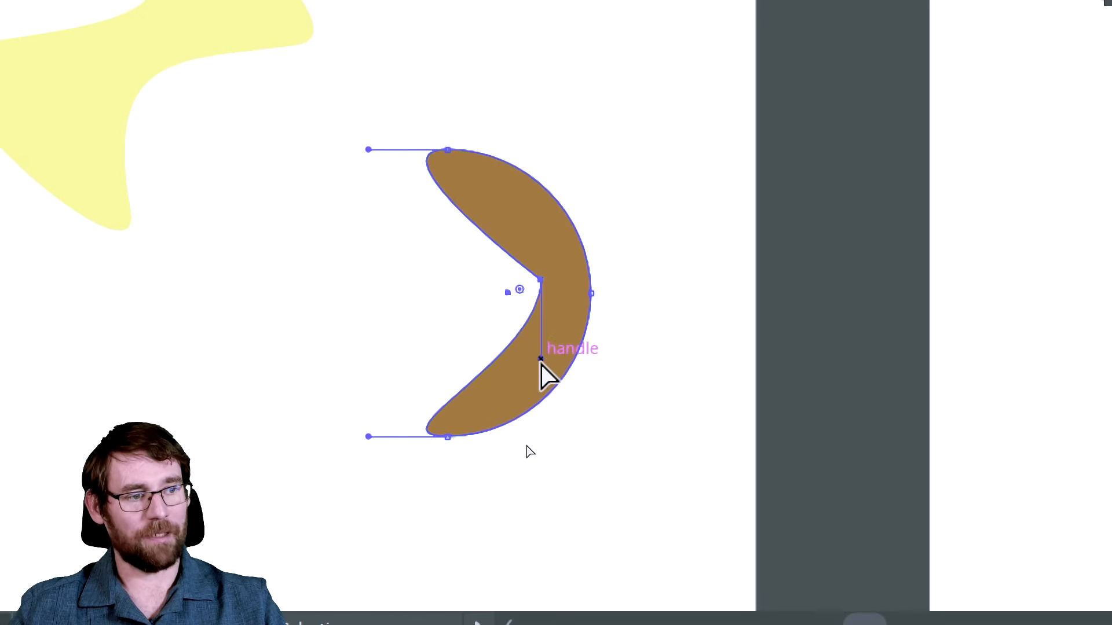
drag(540, 359, 537, 283)
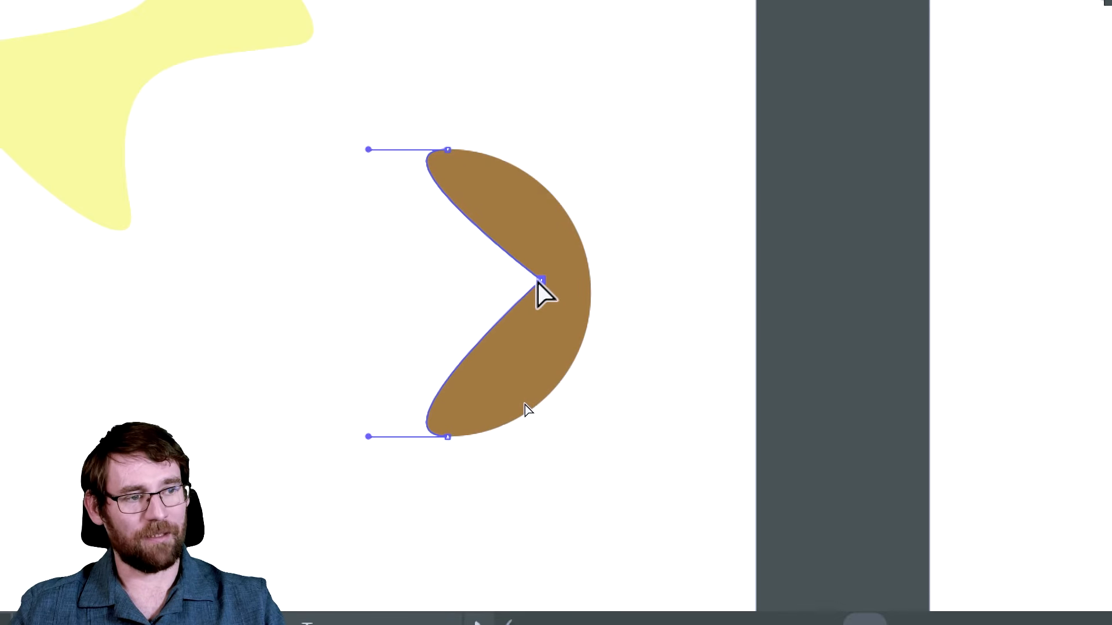
Step: Round the brown shape's sharp inner corner into a smooth crescent and move it up beside the yellow shape
click(303, 323)
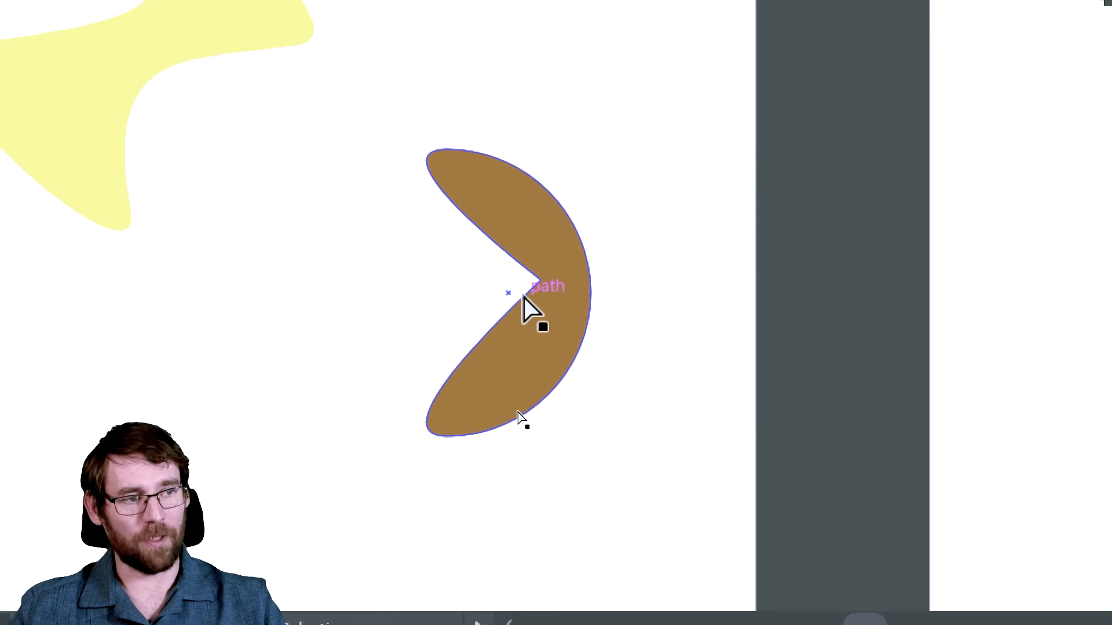
click(541, 281)
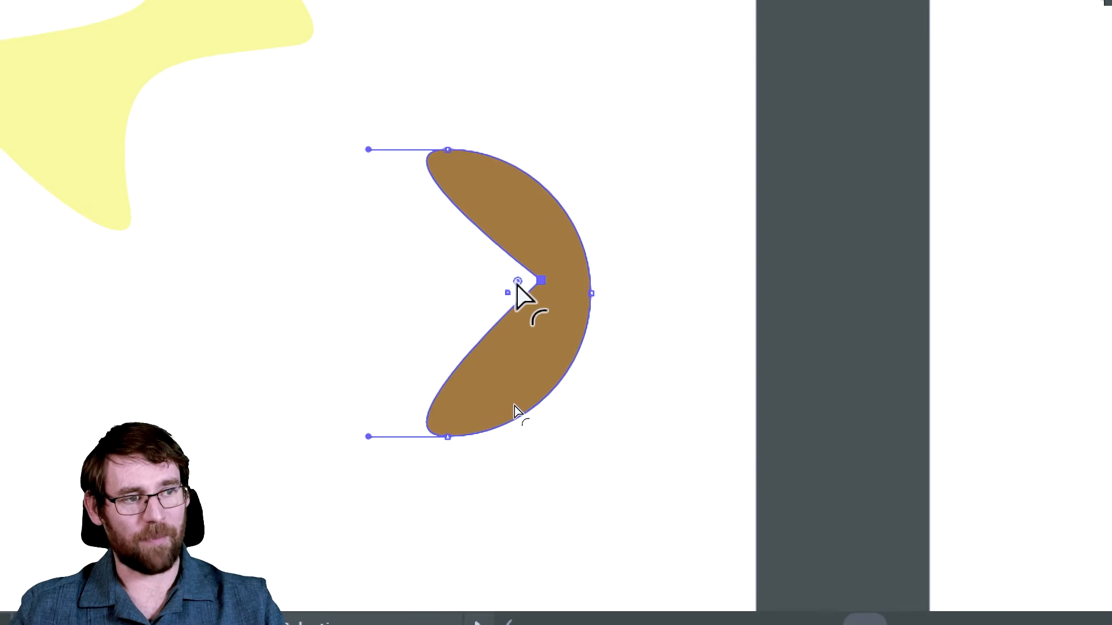
drag(517, 284, 399, 297)
click(382, 403)
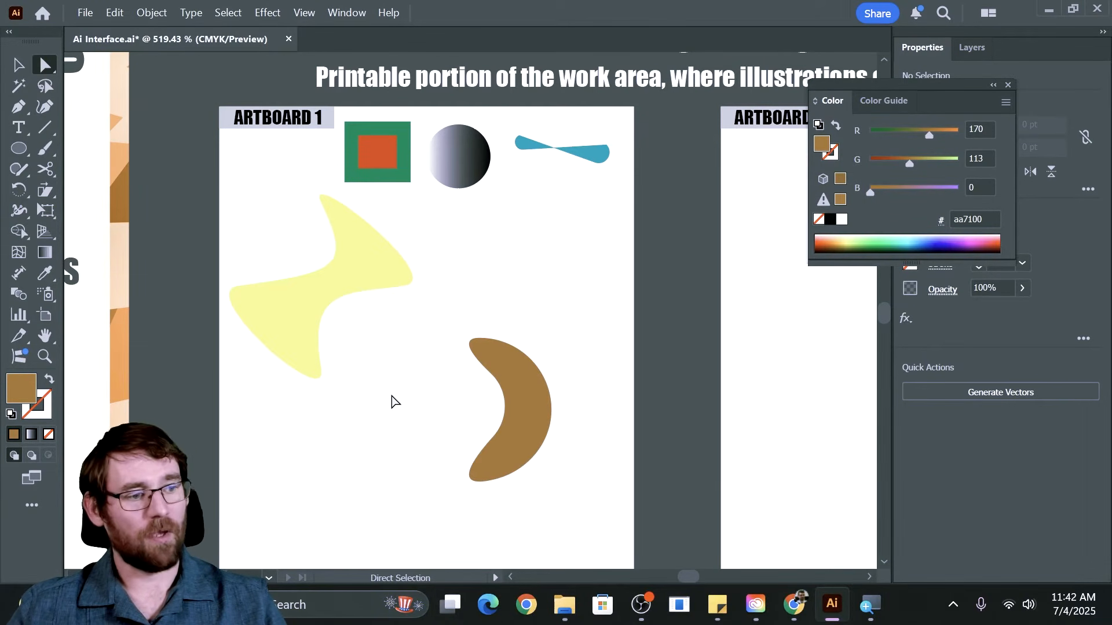
click(527, 449)
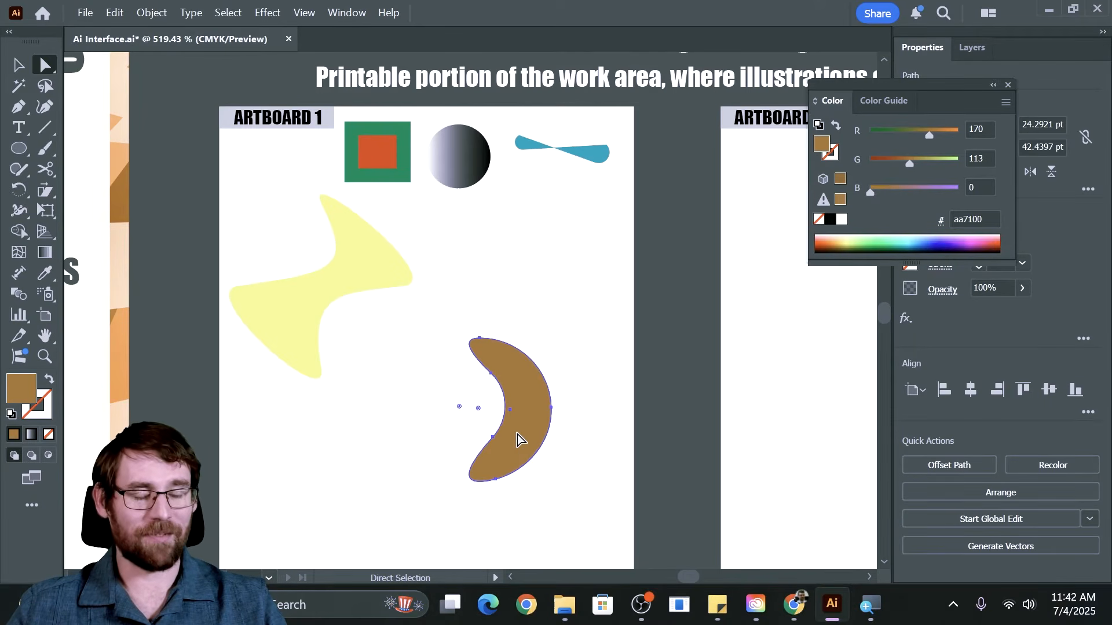
drag(520, 444, 520, 328)
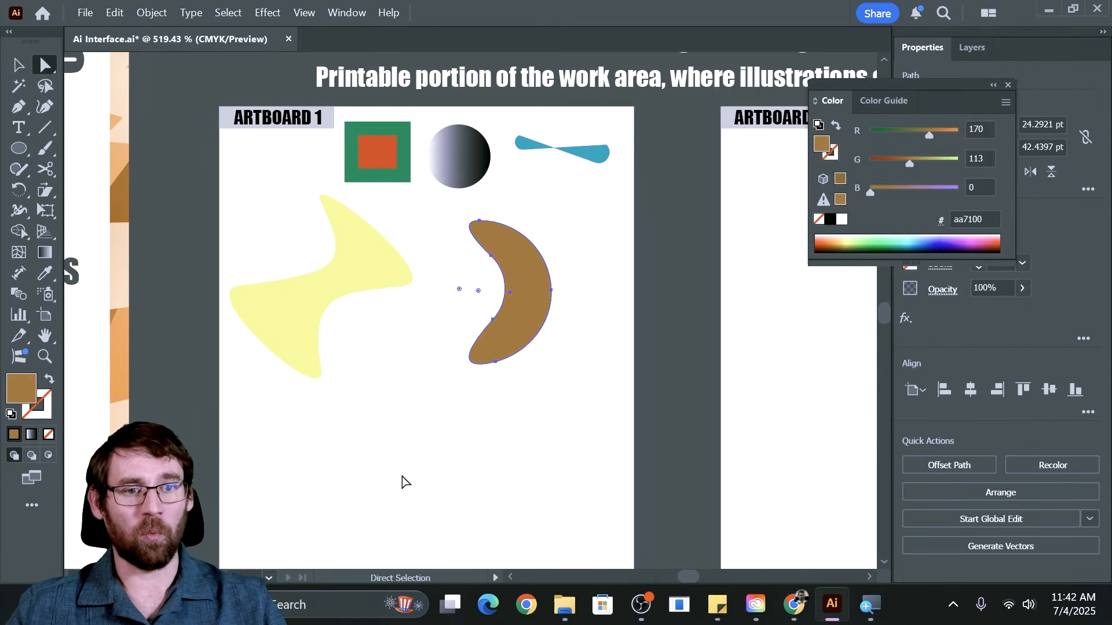
Step: Try drawing a flare about 162 pt across in the empty area below the yellow and brown shapes, and undo it
scroll(403, 477, down, 3)
click(20, 150)
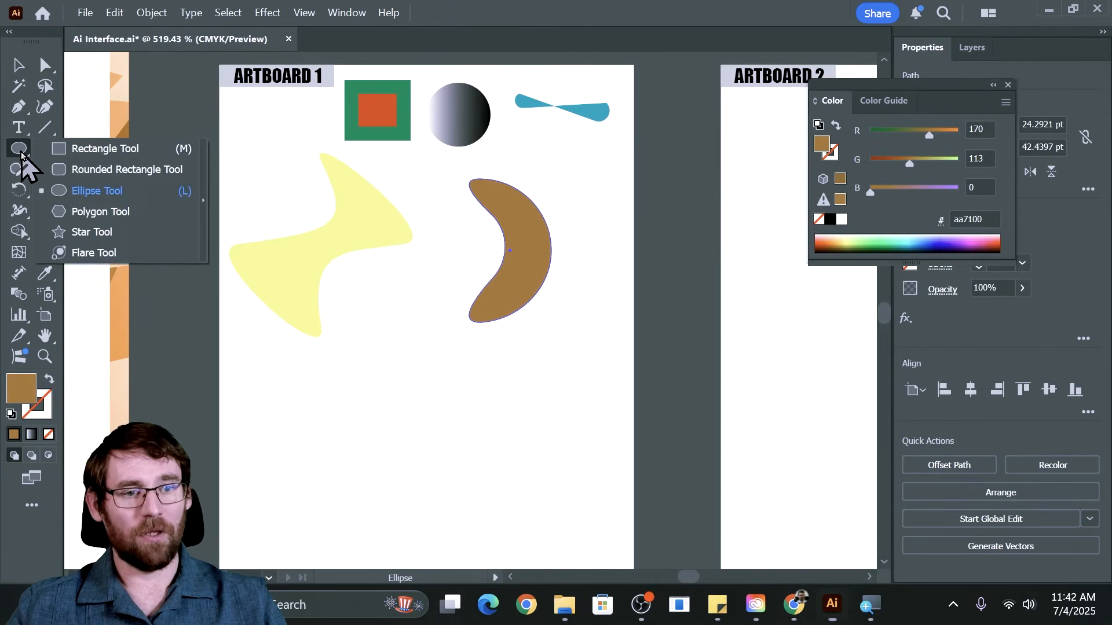
click(116, 255)
scroll(404, 335, down, 3)
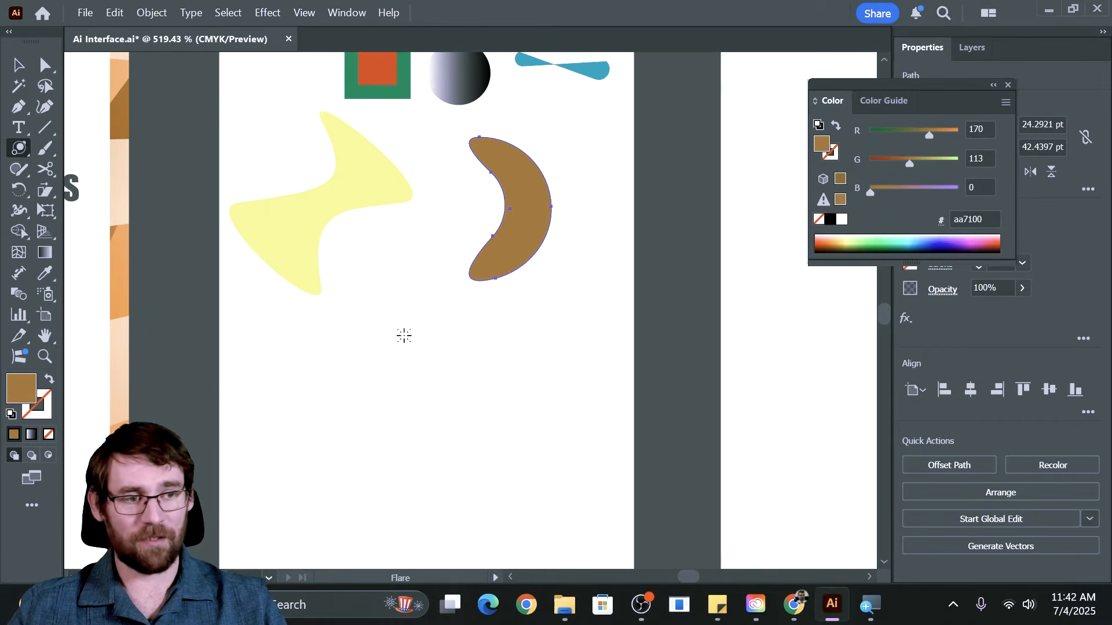
drag(399, 416, 484, 421)
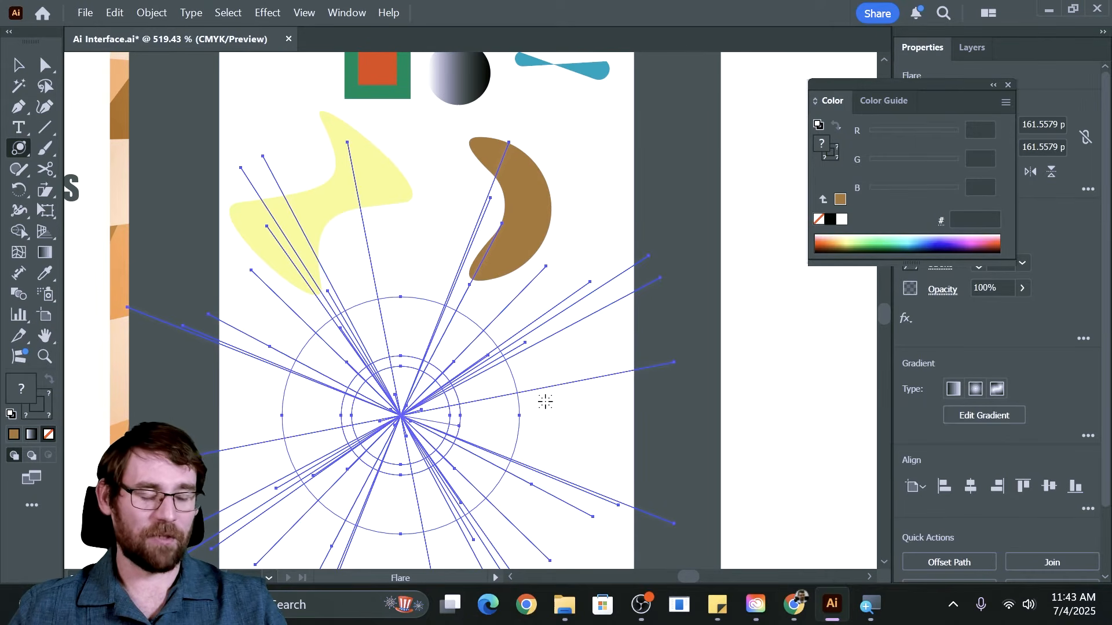
scroll(471, 414, down, 4)
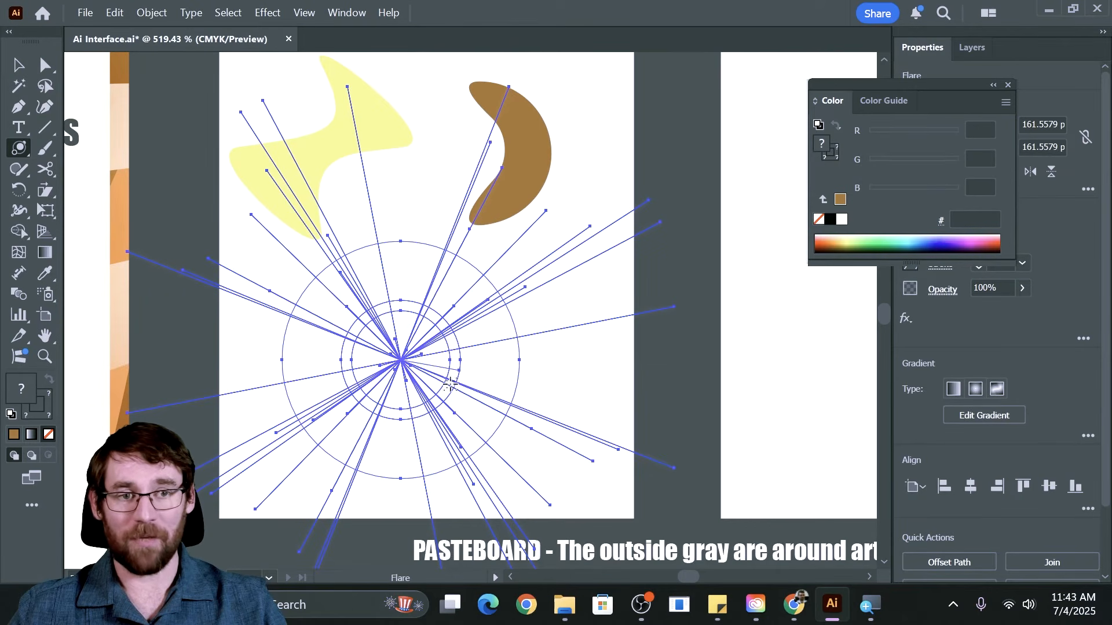
key(ctrl+z)
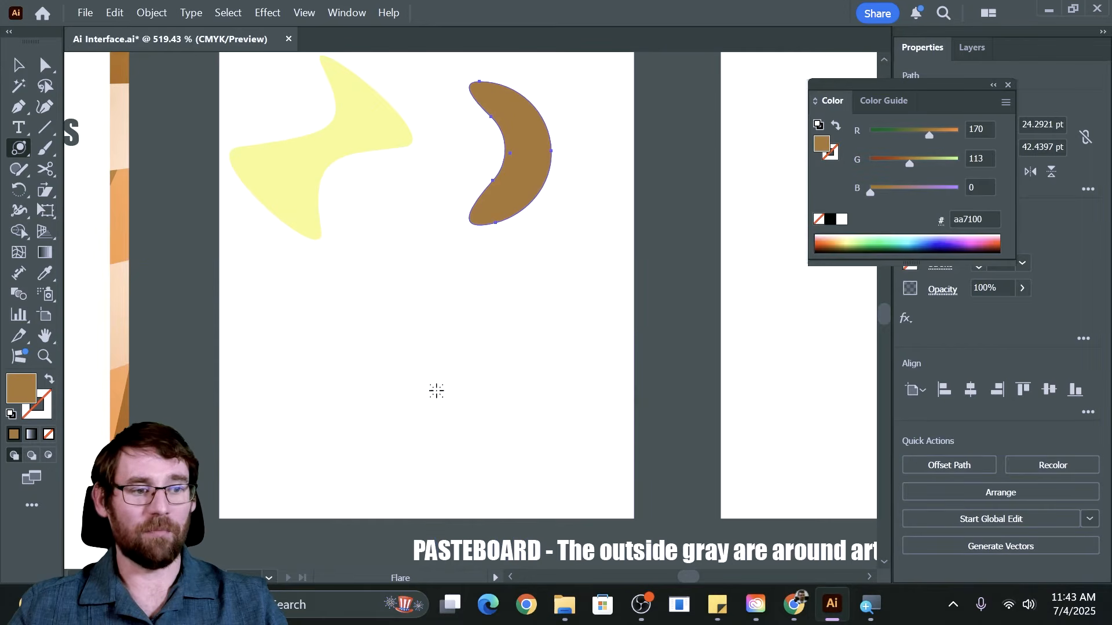
Step: Draw a five-pointed star about 49 pt across below the yellow shape and round all its points and inner corners
click(20, 150)
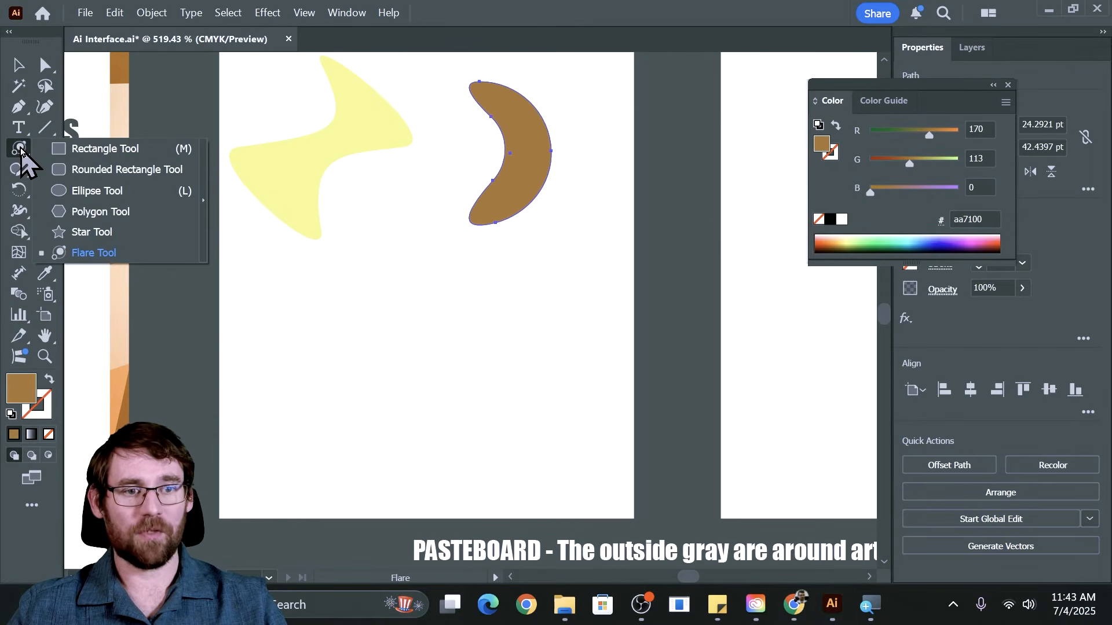
click(83, 232)
drag(317, 330, 382, 392)
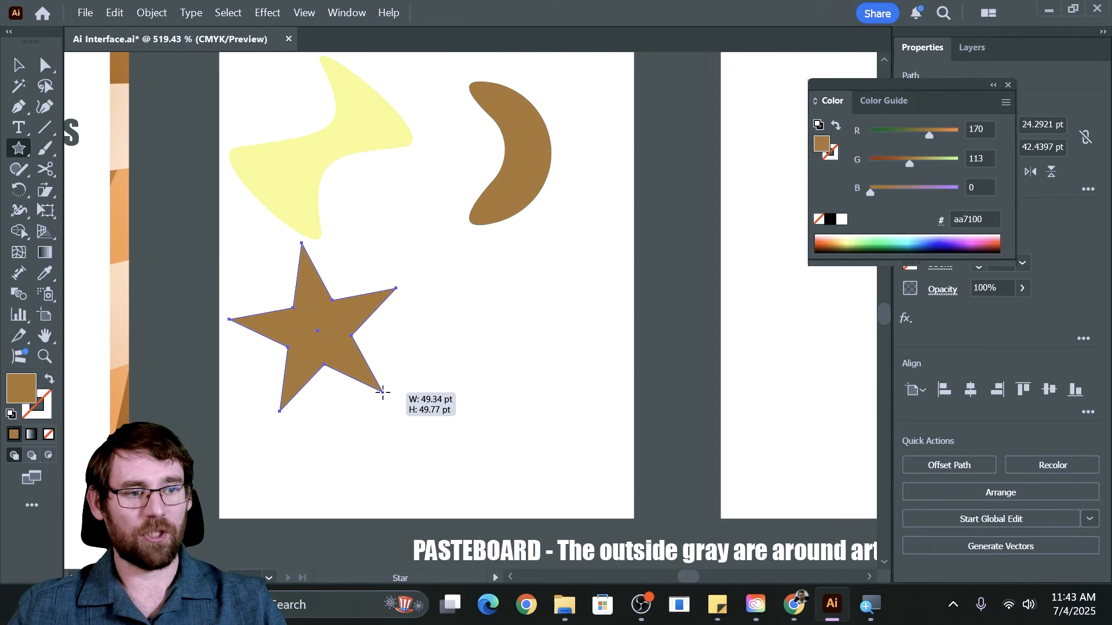
key(a)
drag(362, 343, 369, 341)
drag(368, 337, 368, 337)
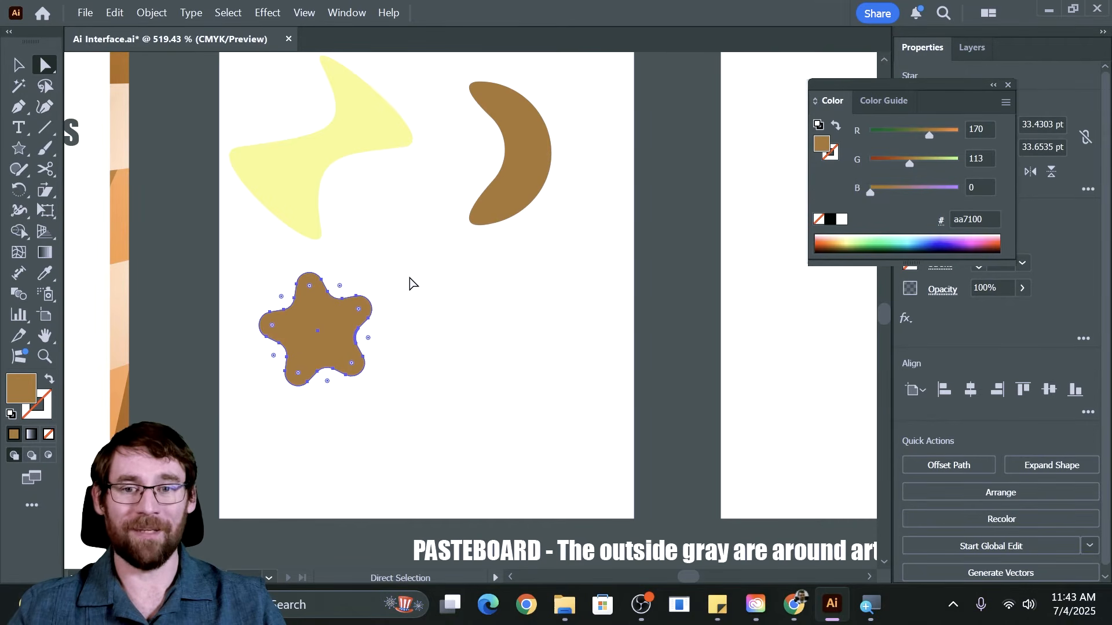
Step: Draw an upright rectangle about 46 by 72 pt in the middle of Artboard 2
click(670, 171)
drag(670, 171, 173, 241)
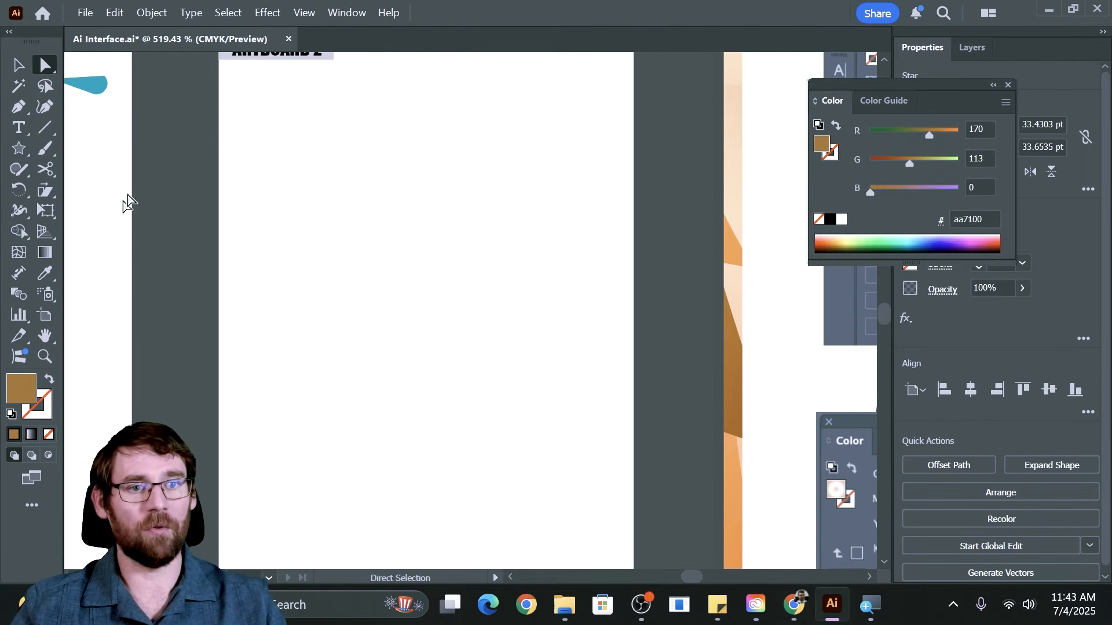
click(19, 149)
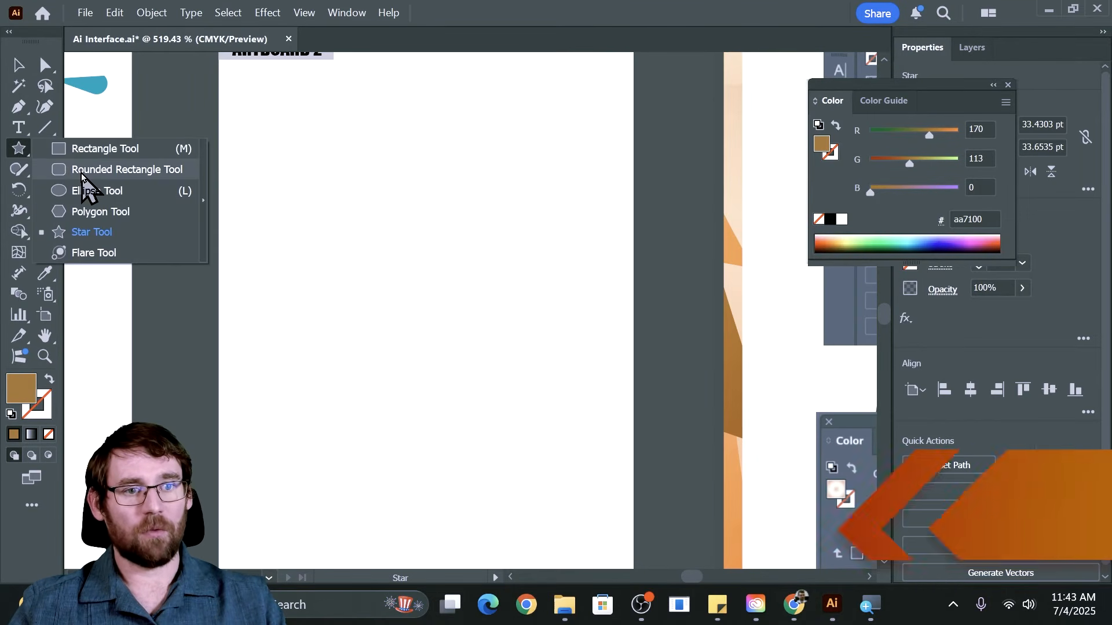
click(95, 148)
drag(355, 192, 510, 434)
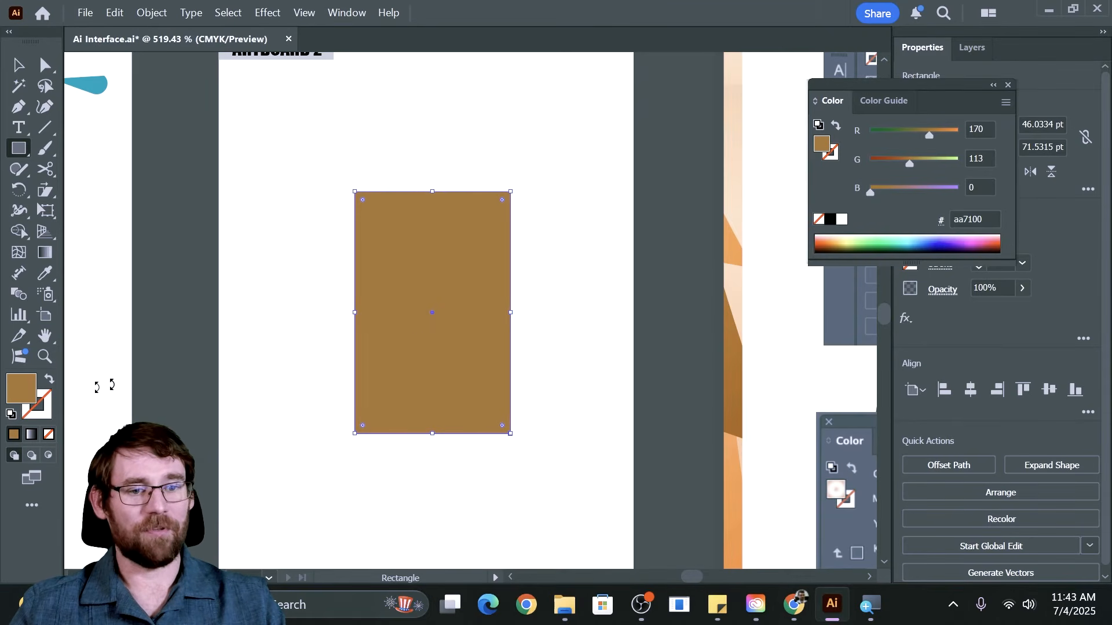
Step: Fill the new rectangle on Artboard 2 with a medium green
double_click(21, 388)
click(576, 337)
click(542, 226)
click(724, 194)
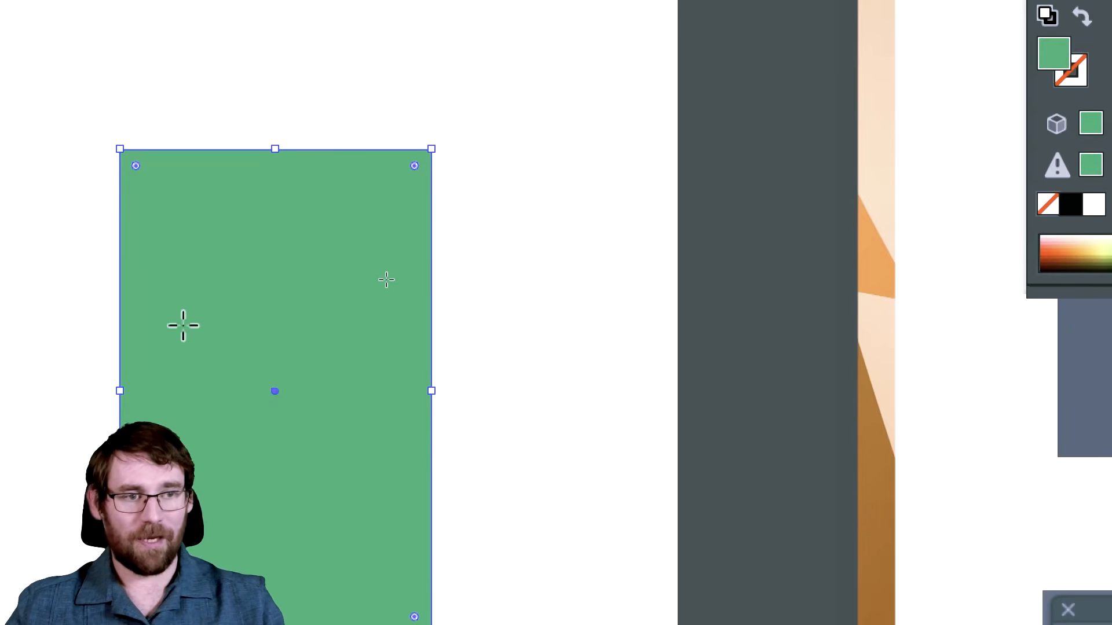
Step: Round only the green rectangle's two upper corners to the maximum so its upper end forms a semicircular arch
scroll(193, 326, down, 3)
scroll(193, 326, left, 4)
key(a)
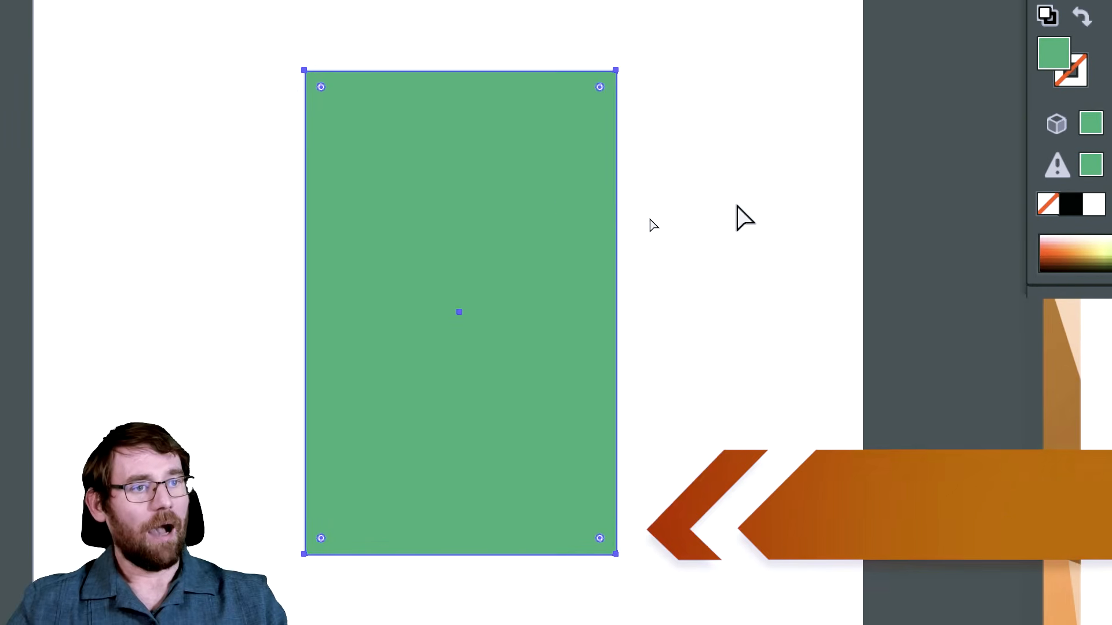
click(305, 70)
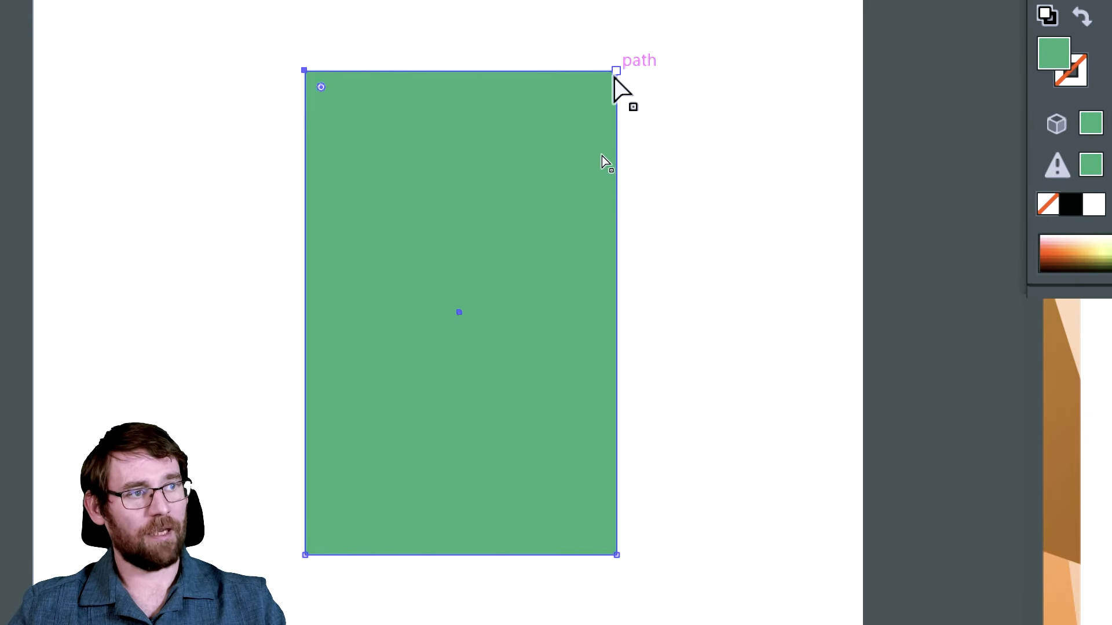
shift+click(616, 70)
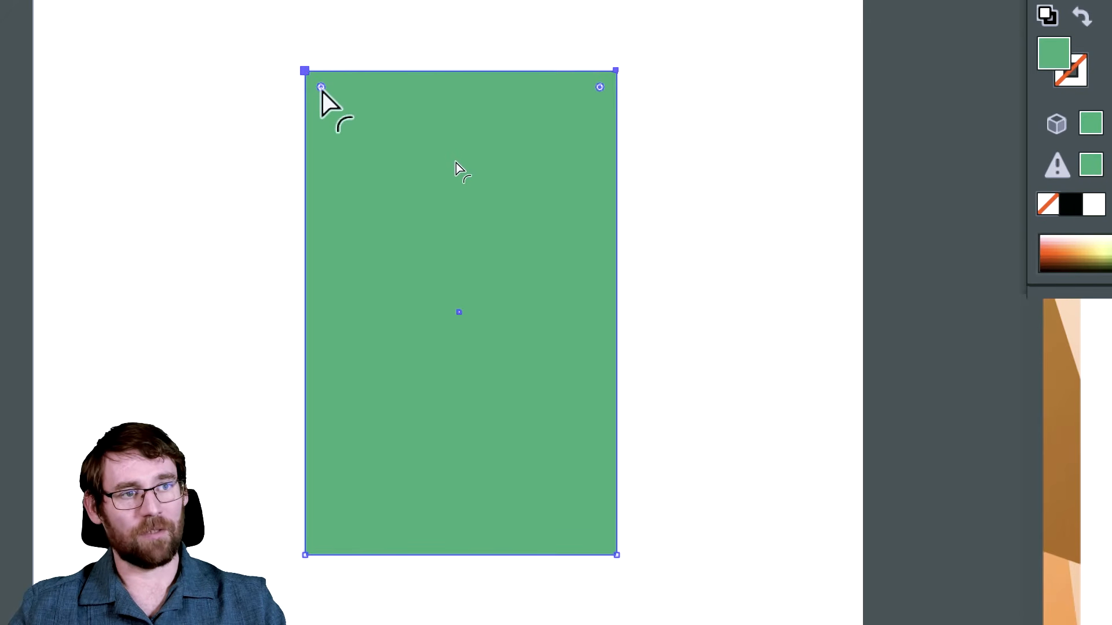
drag(322, 89, 408, 317)
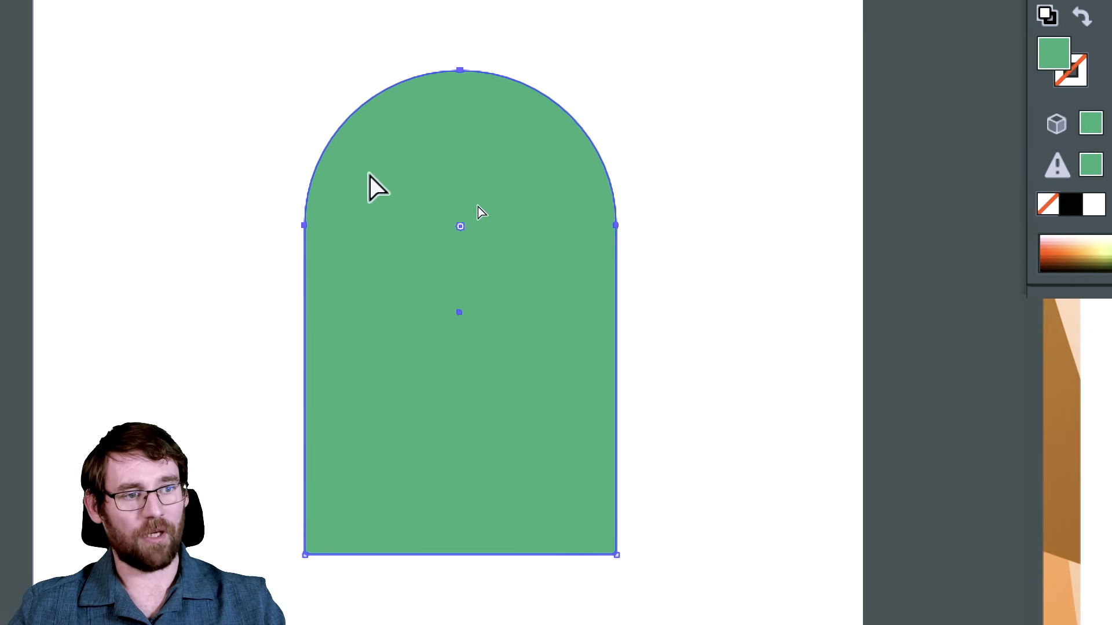
click(209, 170)
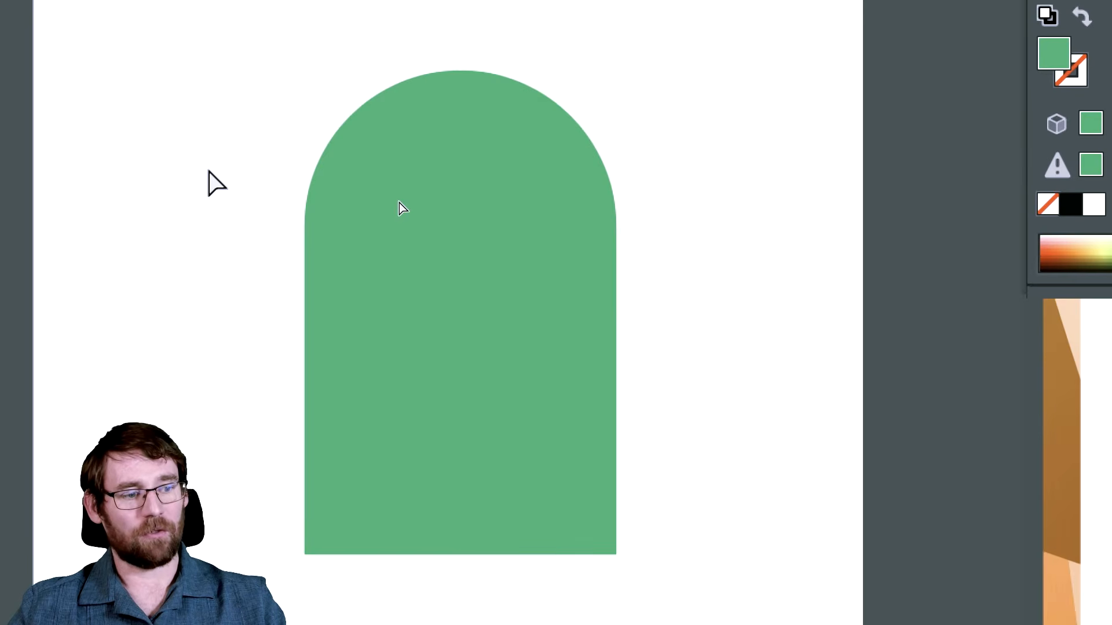
Step: Draw a narrow arm rectangle about 7 by 31 pt just left of the green body and fully round its corners
key(m)
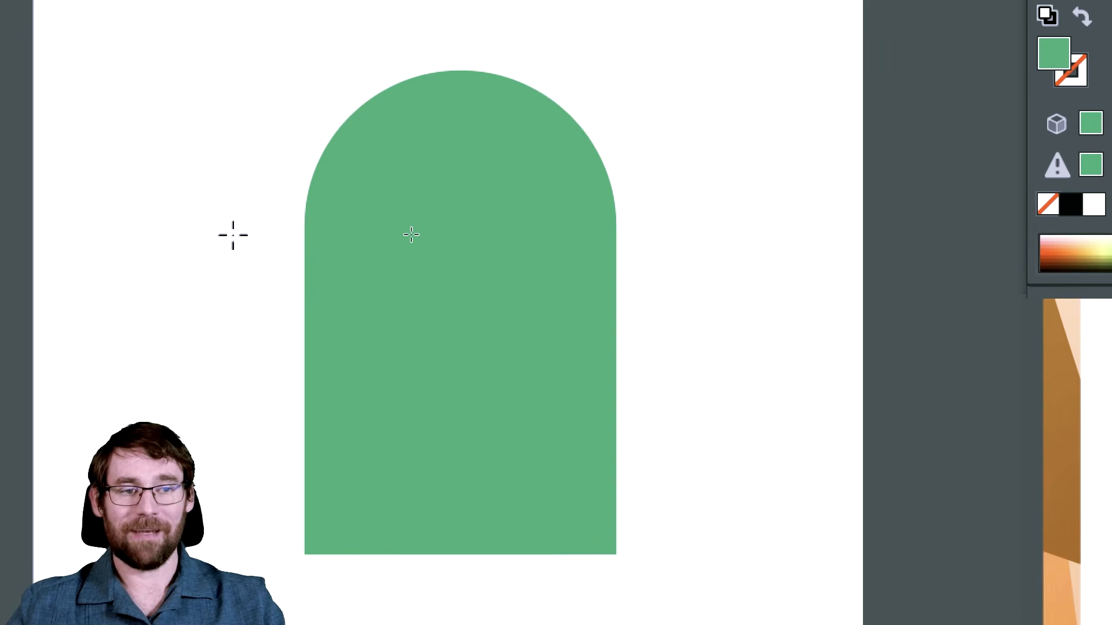
mouse_move(224, 235)
mouse_down()
mouse_move(280, 348)
mouse_move(273, 446)
mouse_up()
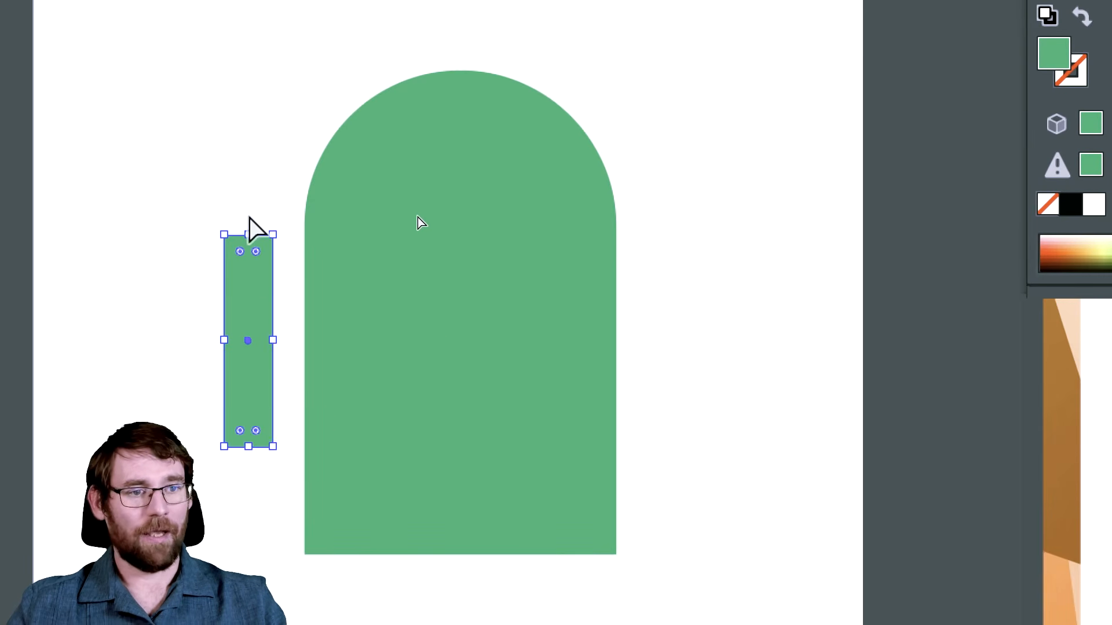
key(c)
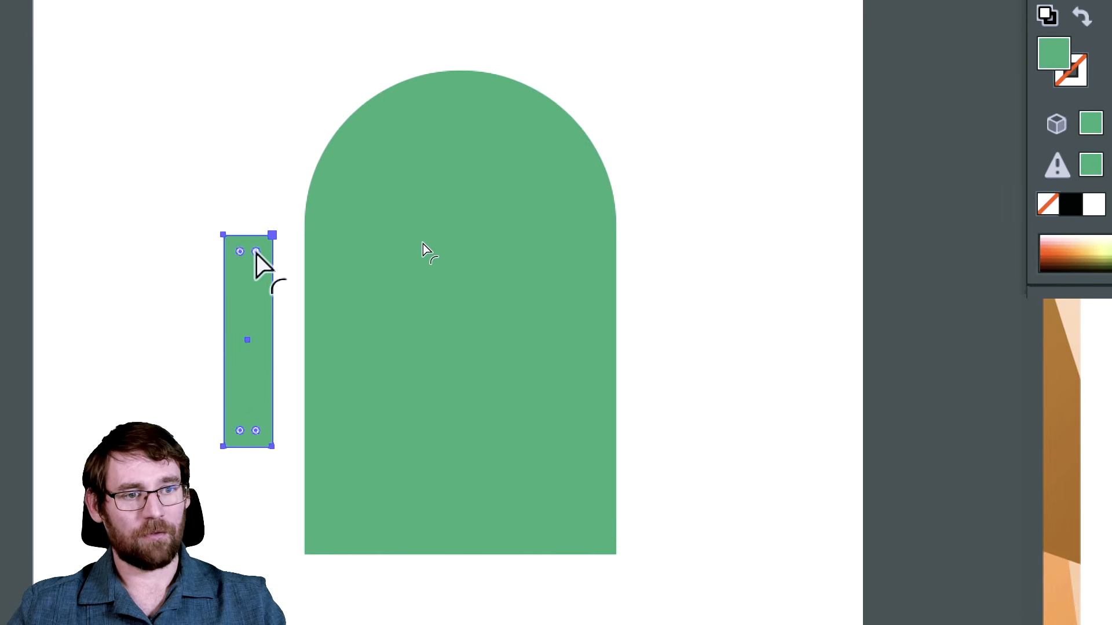
drag(256, 253, 239, 283)
click(152, 304)
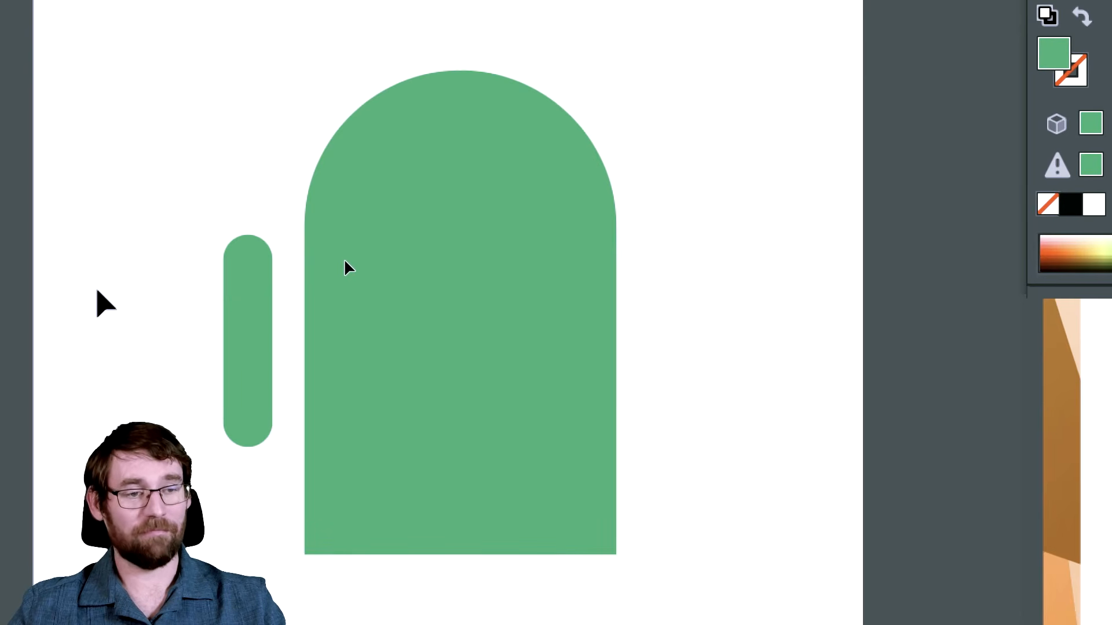
Step: Duplicate the rounded arm to the body's right side at the same height, and place two more copies below the body as legs
drag(177, 298, 123, 273)
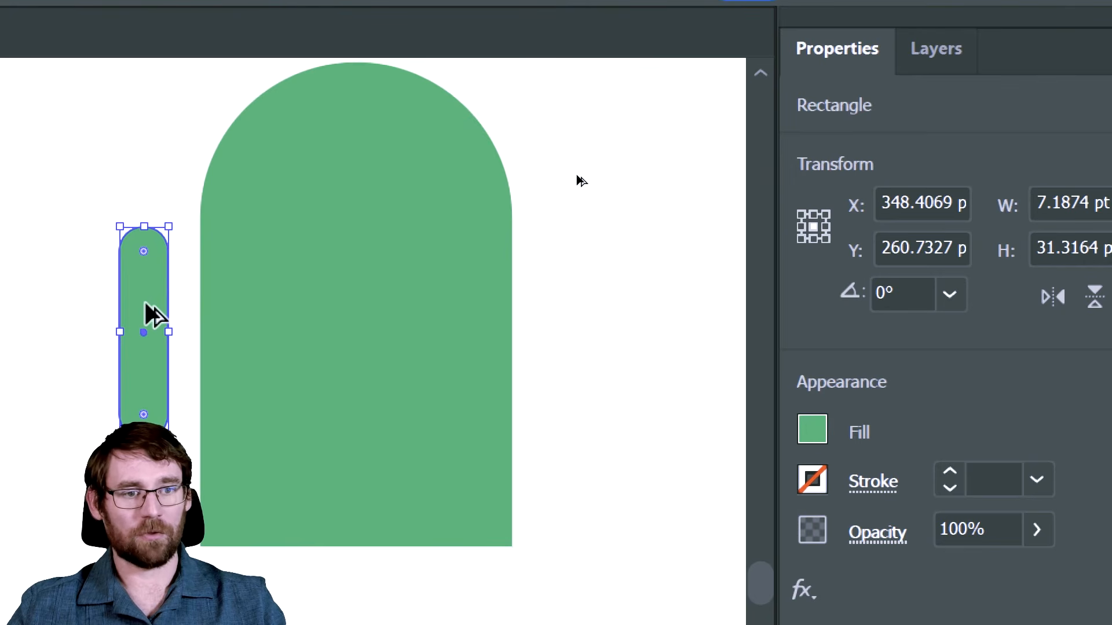
drag(146, 304, 551, 333)
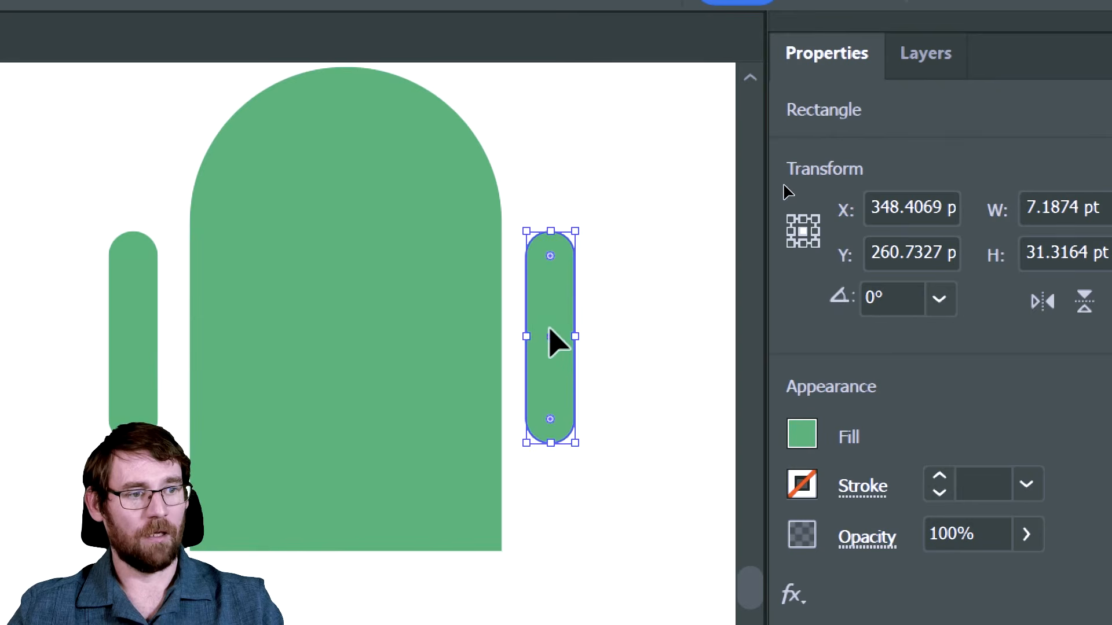
scroll(363, 316, down, 3)
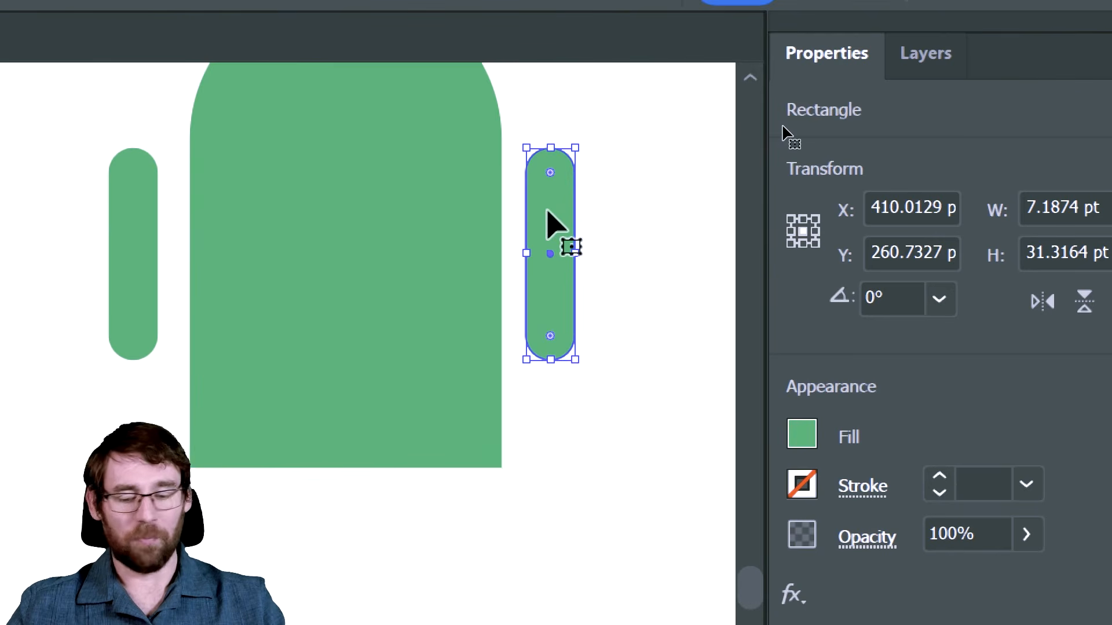
drag(546, 210, 397, 451)
click(651, 455)
Step: Draw a circle about 10.3 pt across in the upper left of the green body as an eye
scroll(460, 422, up, 2)
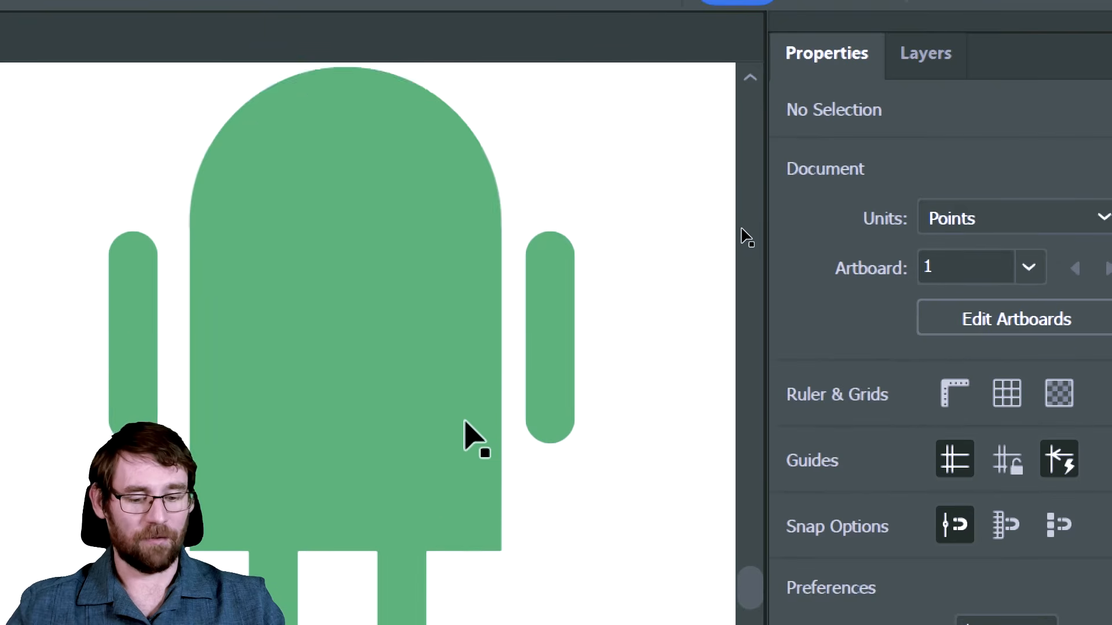
key(ctrl+minus)
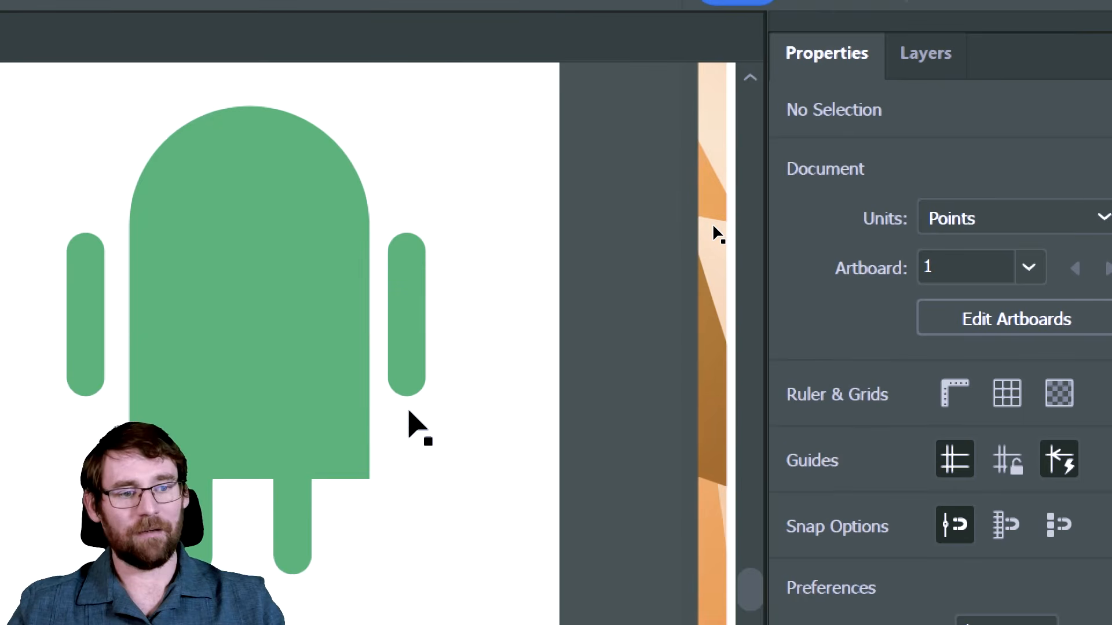
drag(236, 333, 328, 332)
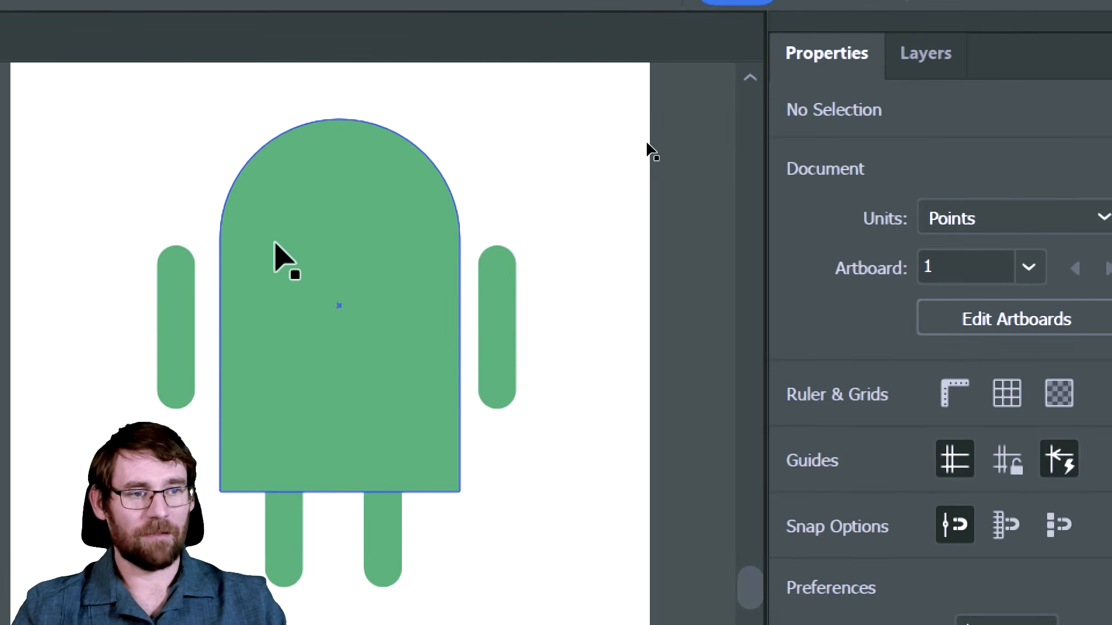
key(l)
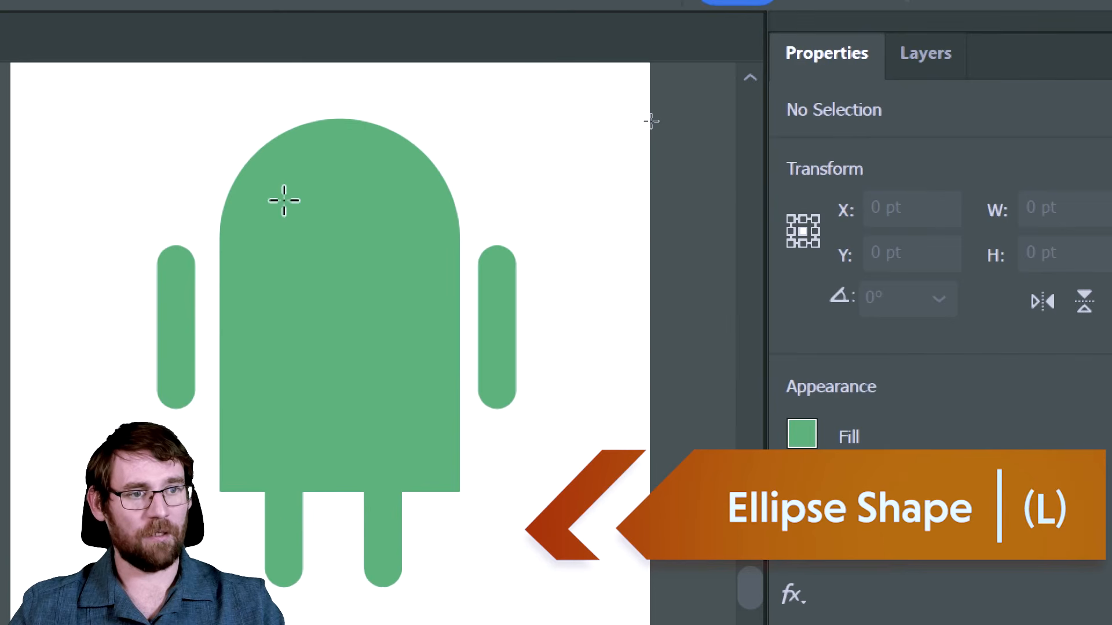
drag(283, 196, 301, 221)
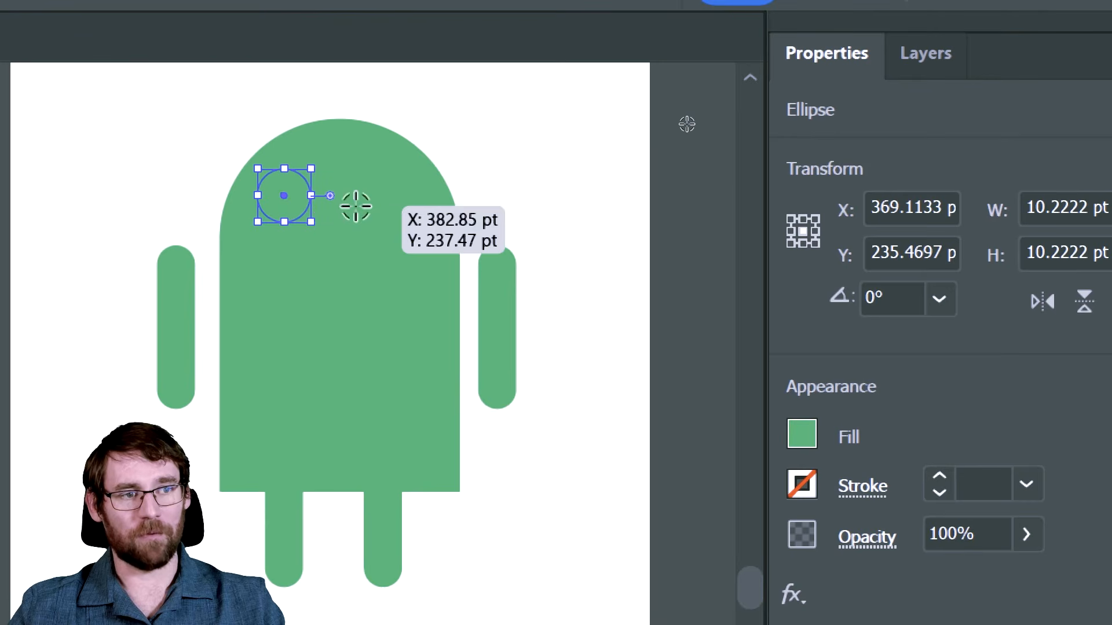
key(ctrl+shift+a)
drag(259, 174, 308, 229)
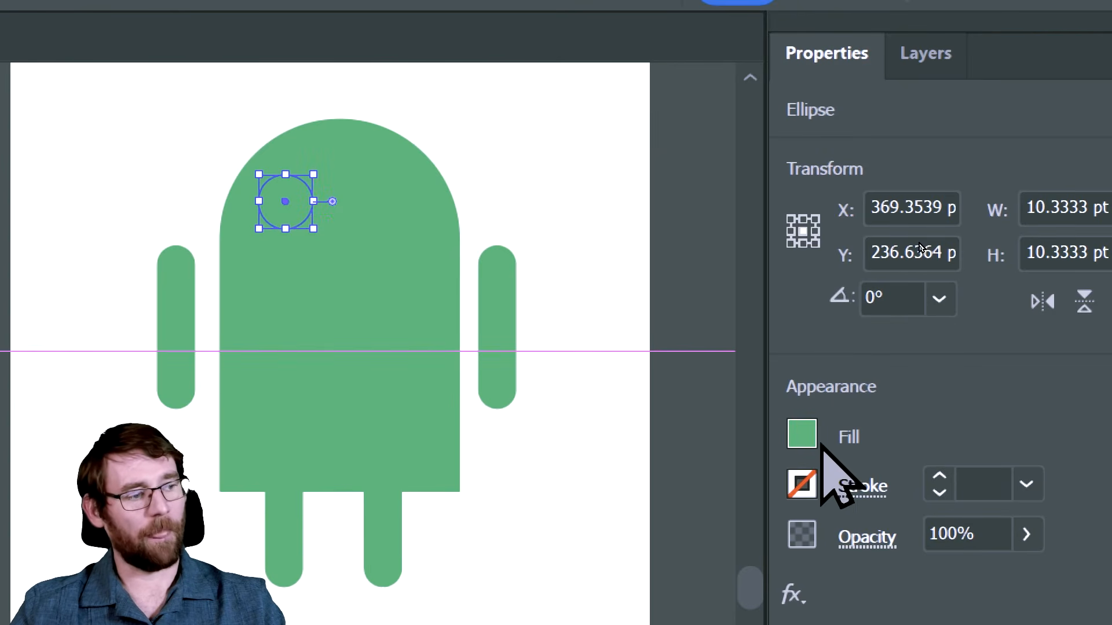
Step: Fill the eye circle with white from the swatches
click(802, 435)
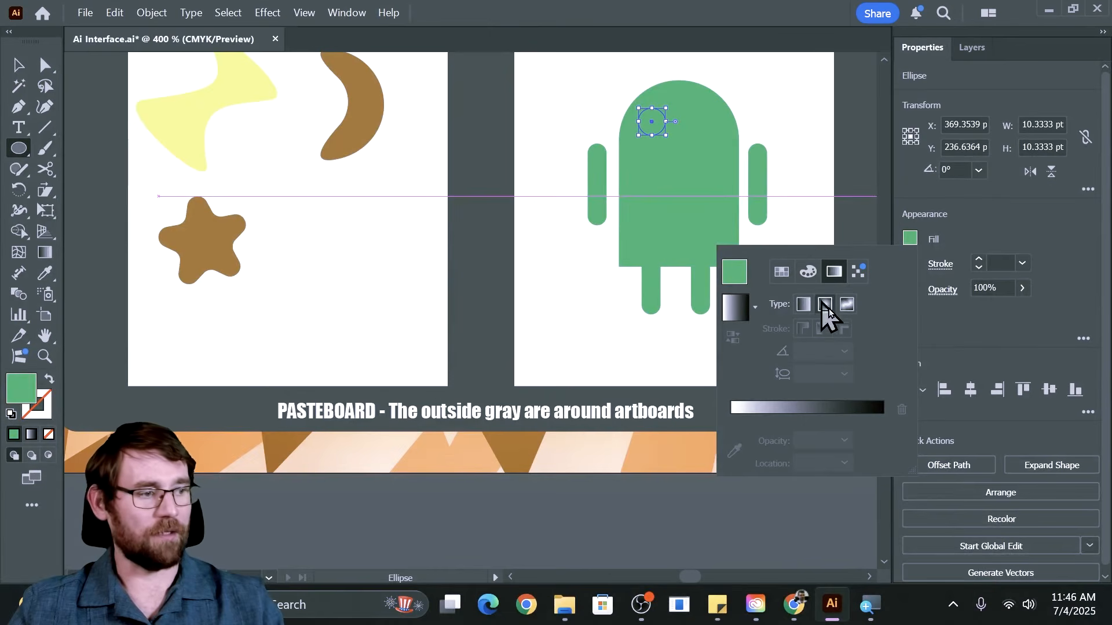
click(782, 271)
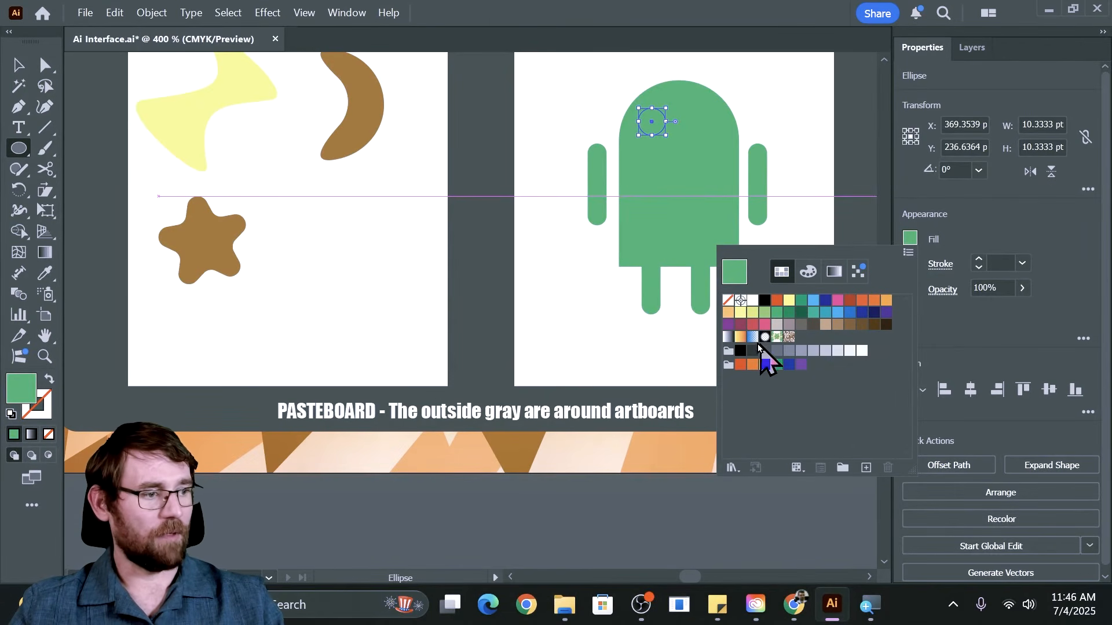
click(861, 351)
click(747, 152)
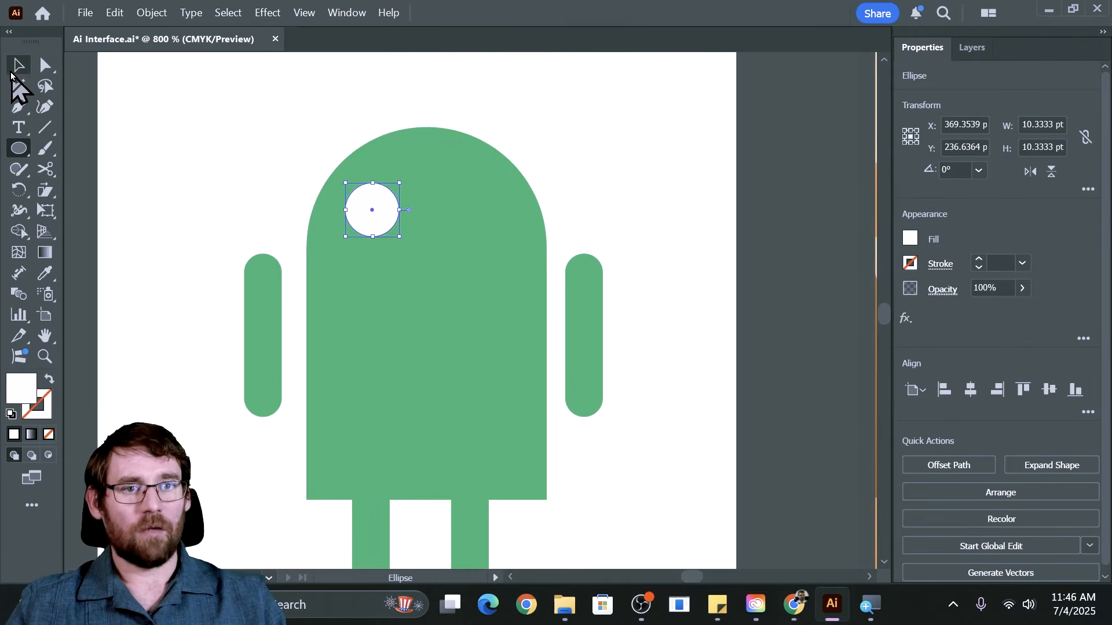
Step: Duplicate the white eye horizontally to the right side of the head, level with the first eye
click(16, 70)
drag(366, 223, 467, 224)
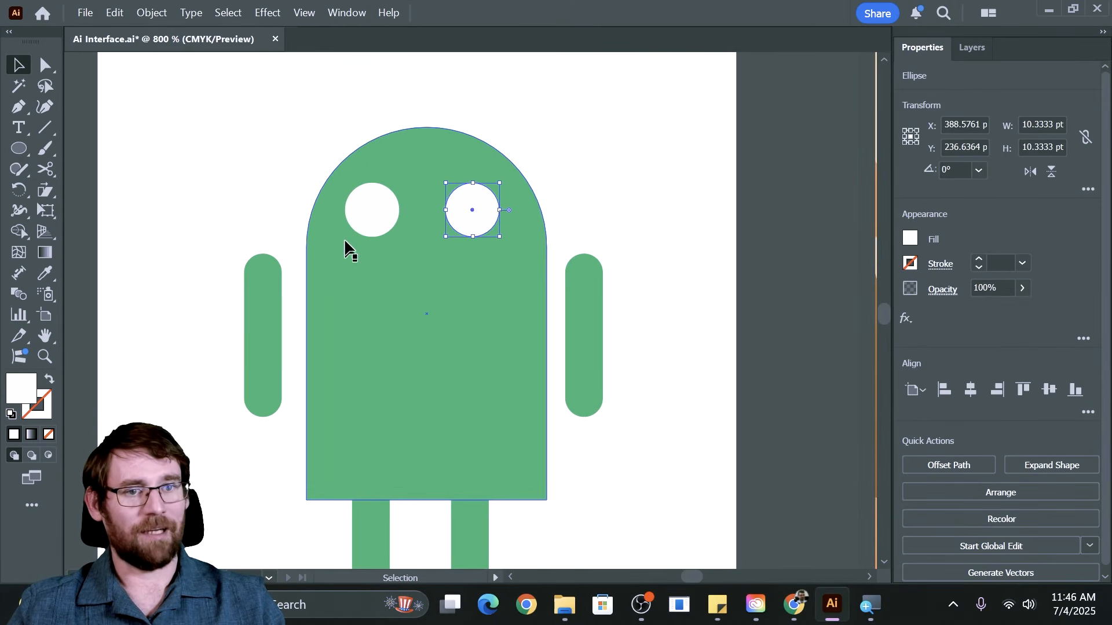
click(20, 148)
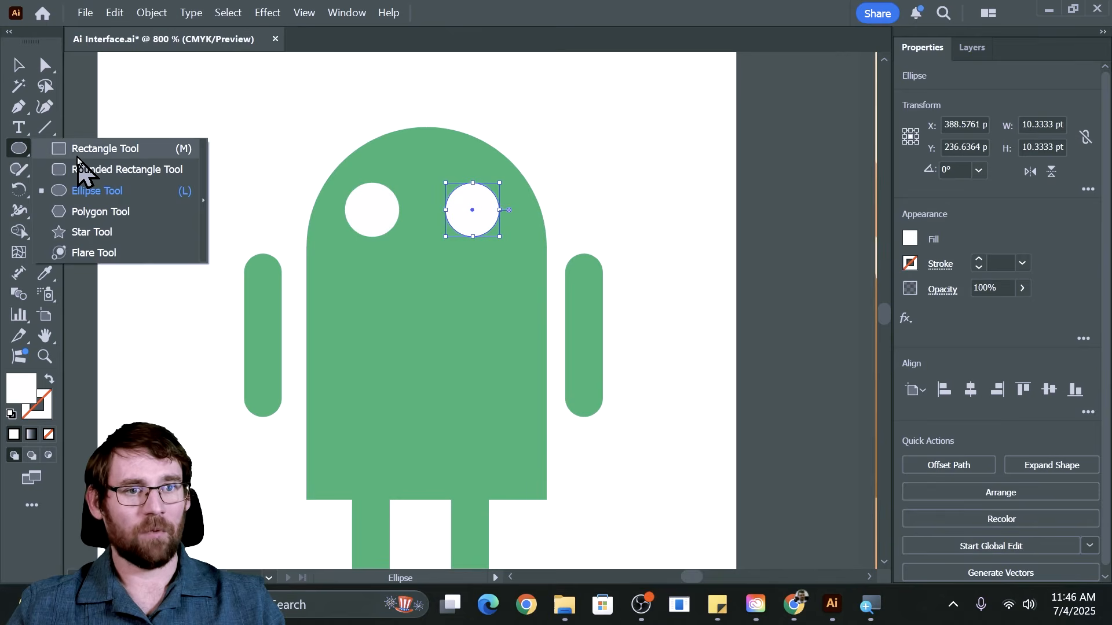
Step: Draw a thin white rectangle about 46 pt wide across the full width of the green body, just below the eyes, separating head from torso
click(86, 150)
drag(307, 250, 546, 263)
key(v)
click(603, 200)
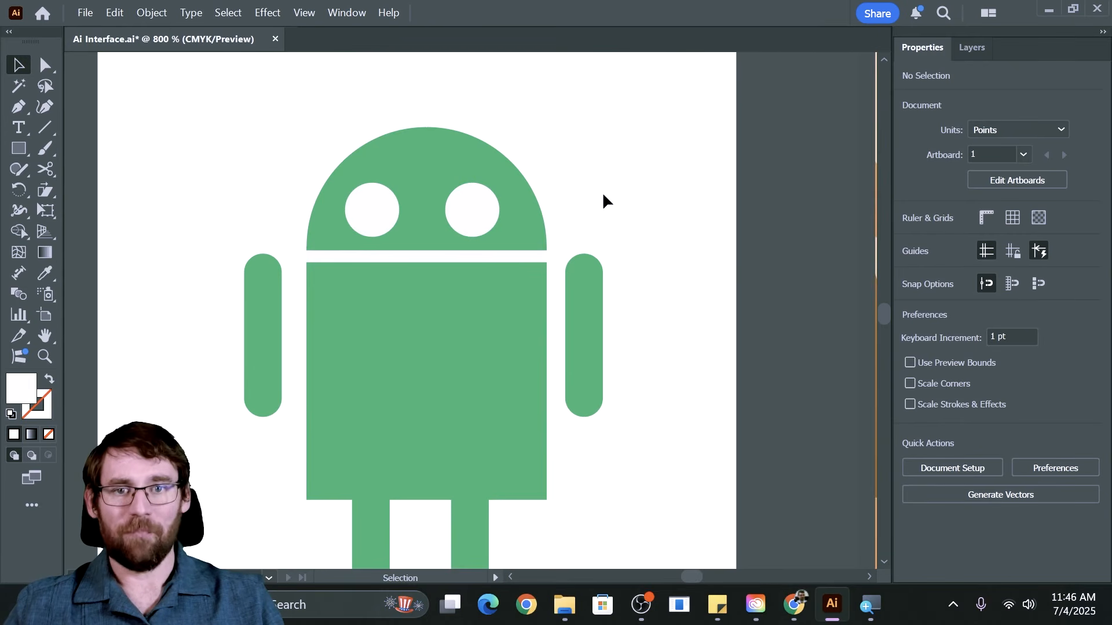
click(522, 257)
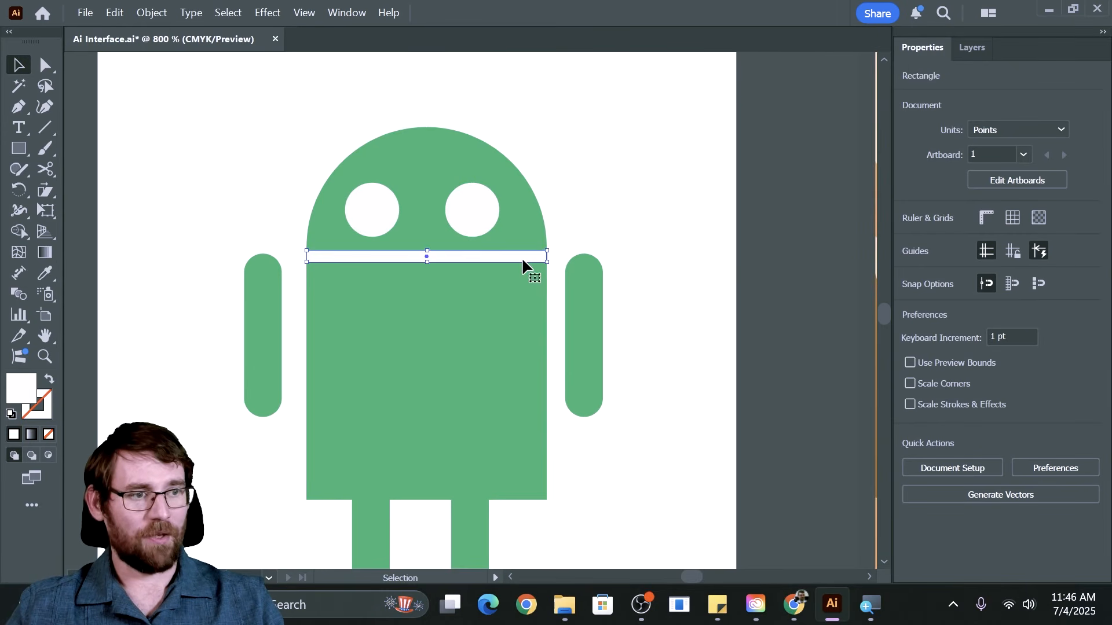
shift+click(475, 217)
shift+click(377, 221)
key(i)
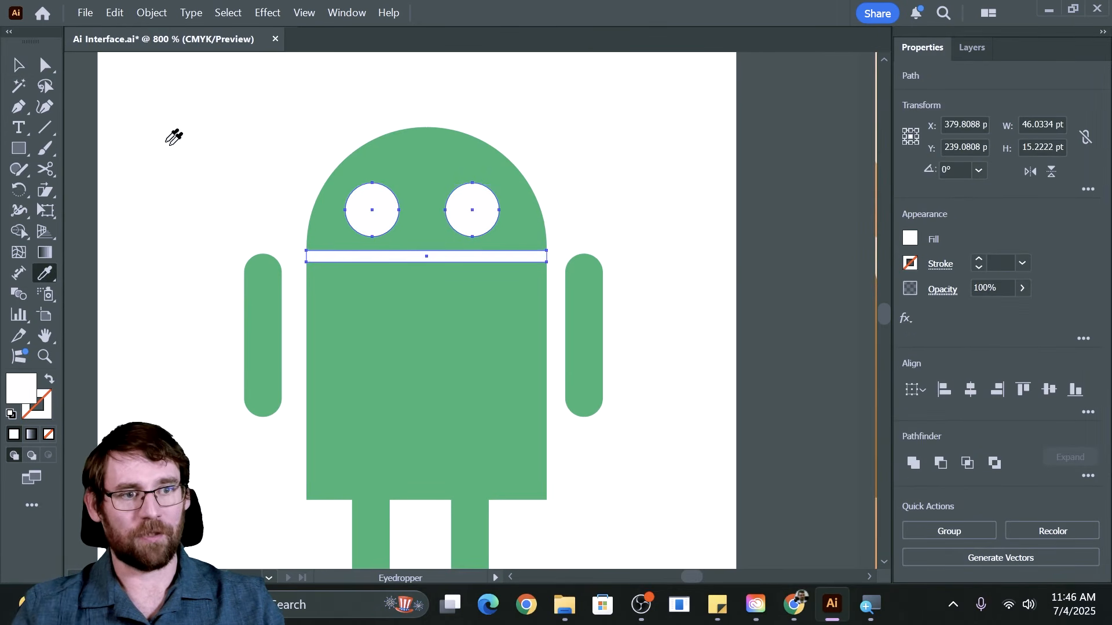
click(19, 65)
click(357, 144)
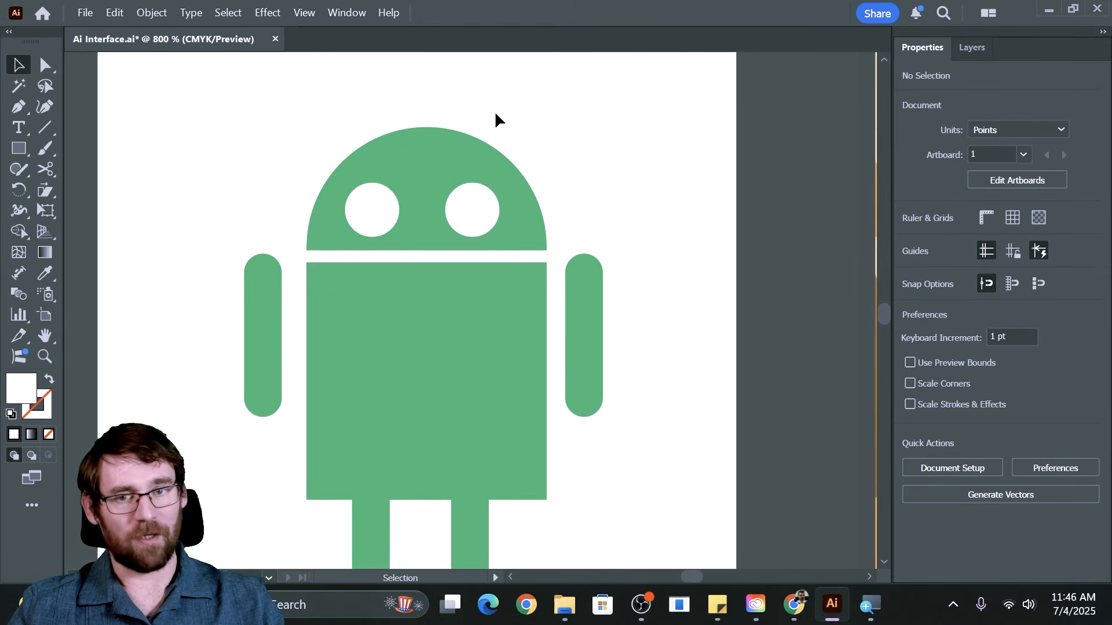
Step: Draw a narrow upright rectangle about 2.1 by 11.1 pt left of the head and fill it with the green sampled from the body
click(19, 149)
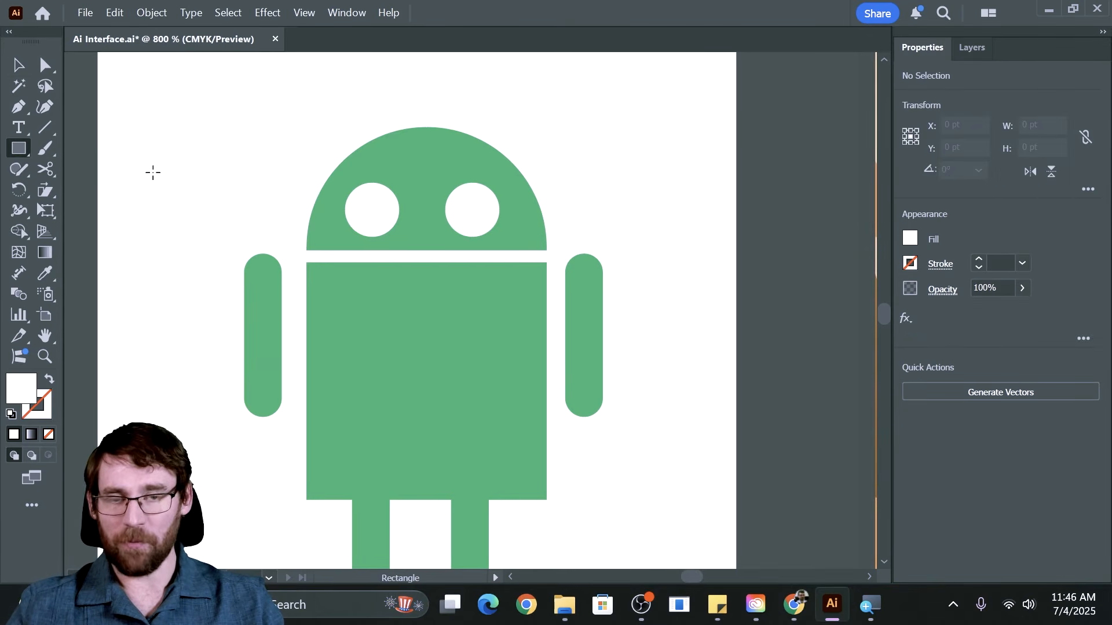
drag(160, 142, 171, 199)
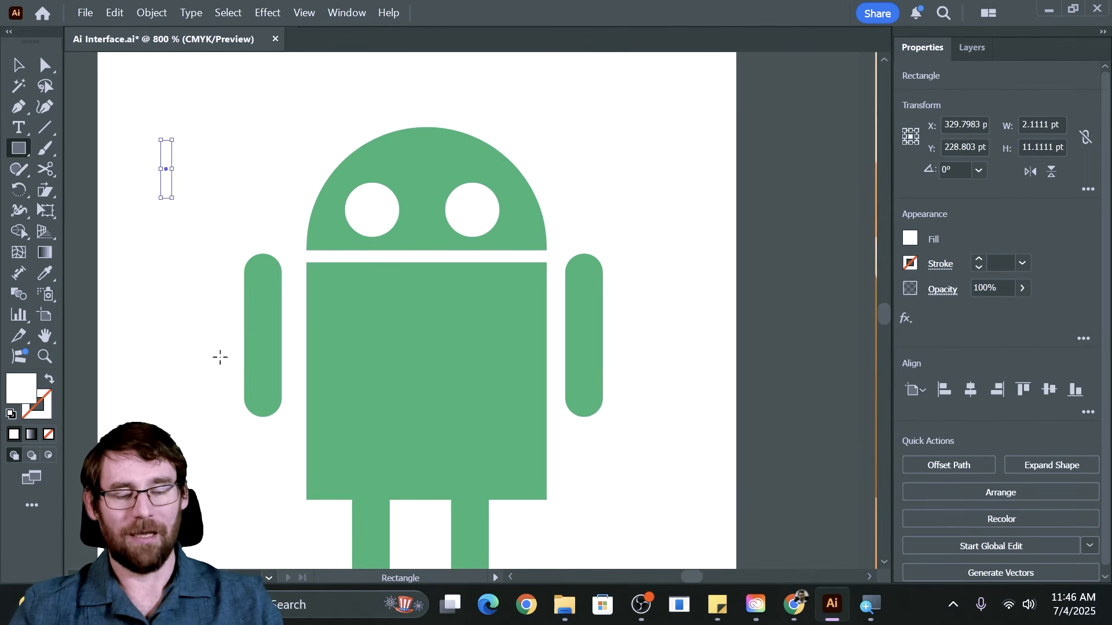
key(i)
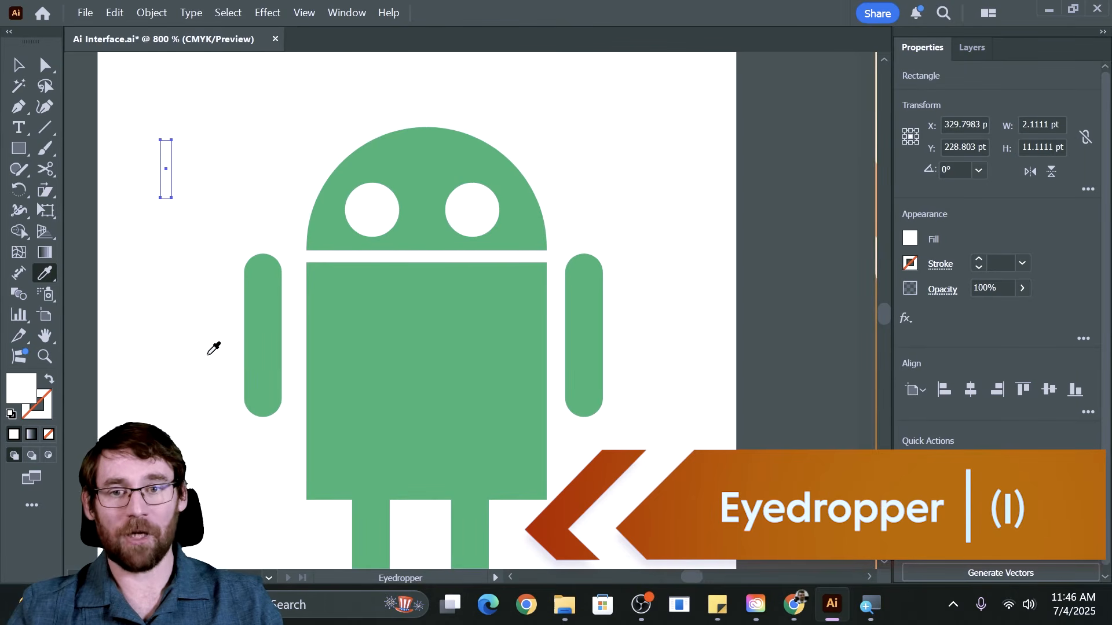
click(409, 327)
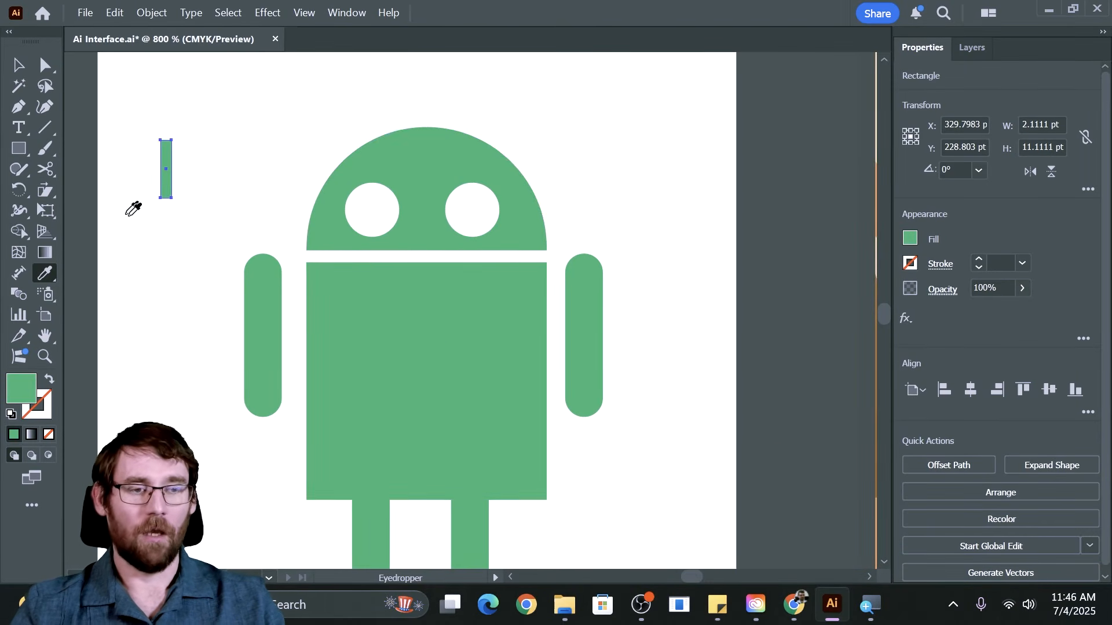
Step: Draw a green circle about 5.4 pt across over the upper end of the narrow rectangle as the antenna's tip
key(l)
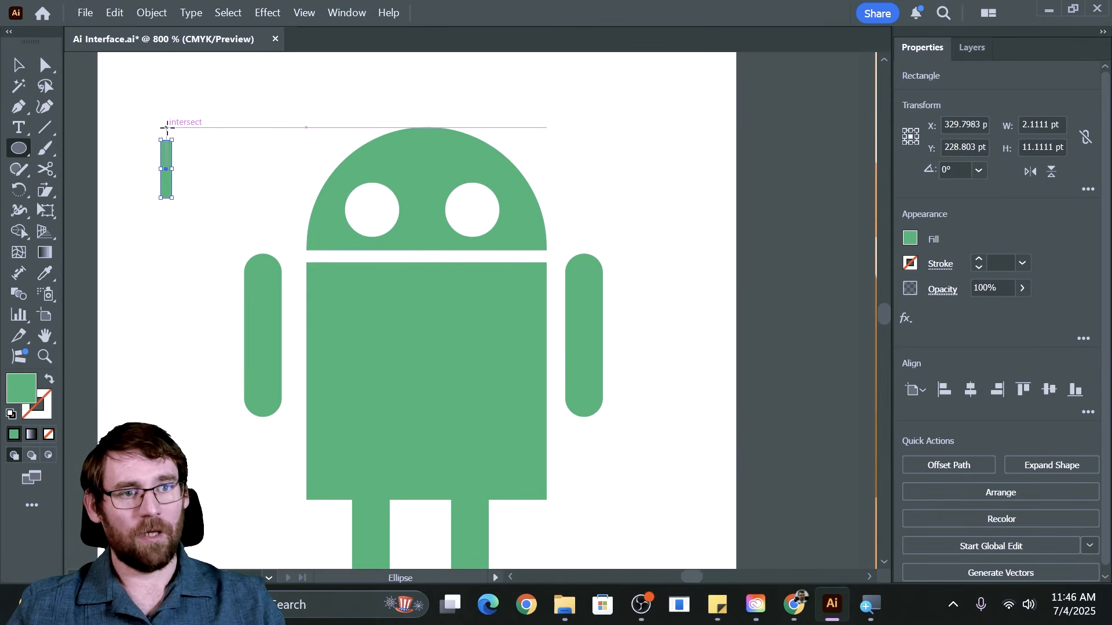
drag(154, 118, 190, 196)
key(v)
drag(116, 92, 189, 186)
click(218, 154)
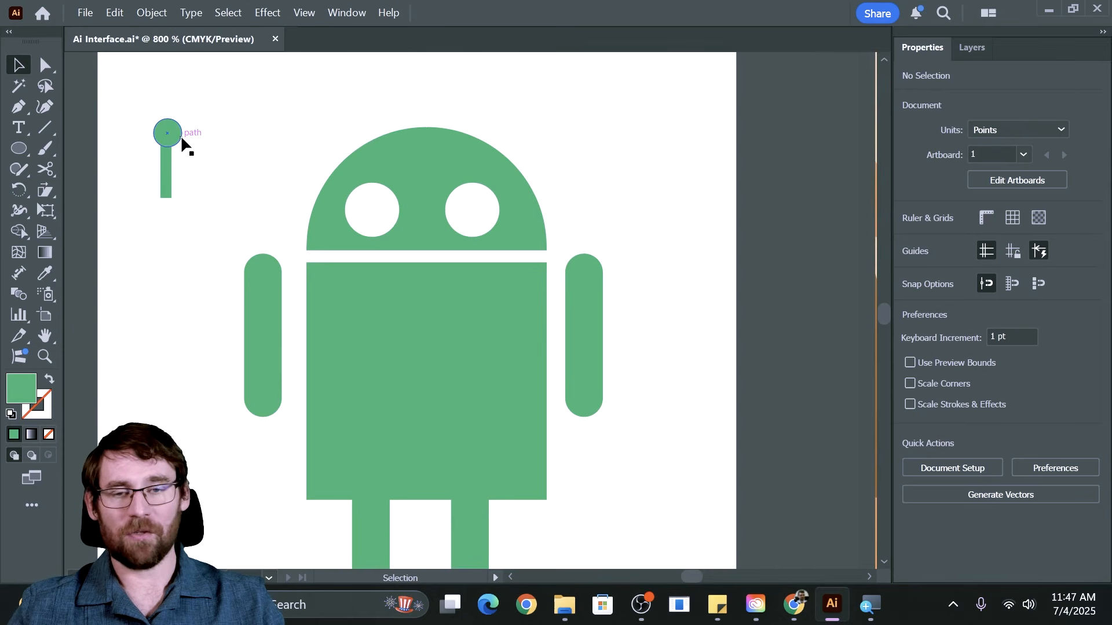
Step: Practise selecting the antenna's circle and stem together, by adding the stem to the selection and by enclosing both in a marquee
key(ctrl+plus)
drag(124, 137, 625, 384)
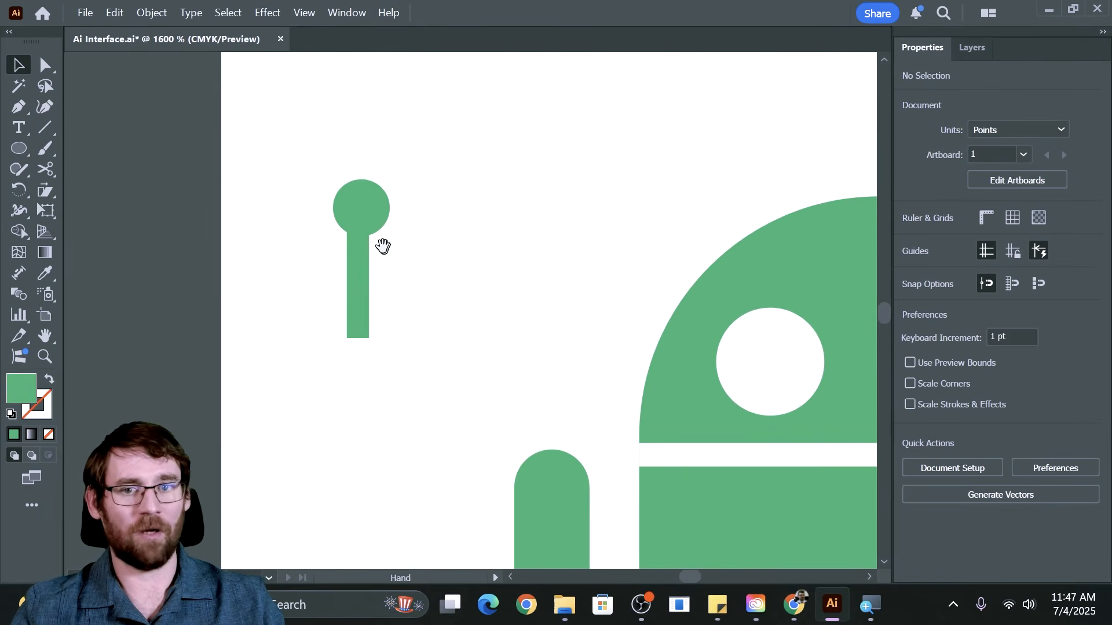
drag(304, 156, 427, 377)
click(441, 248)
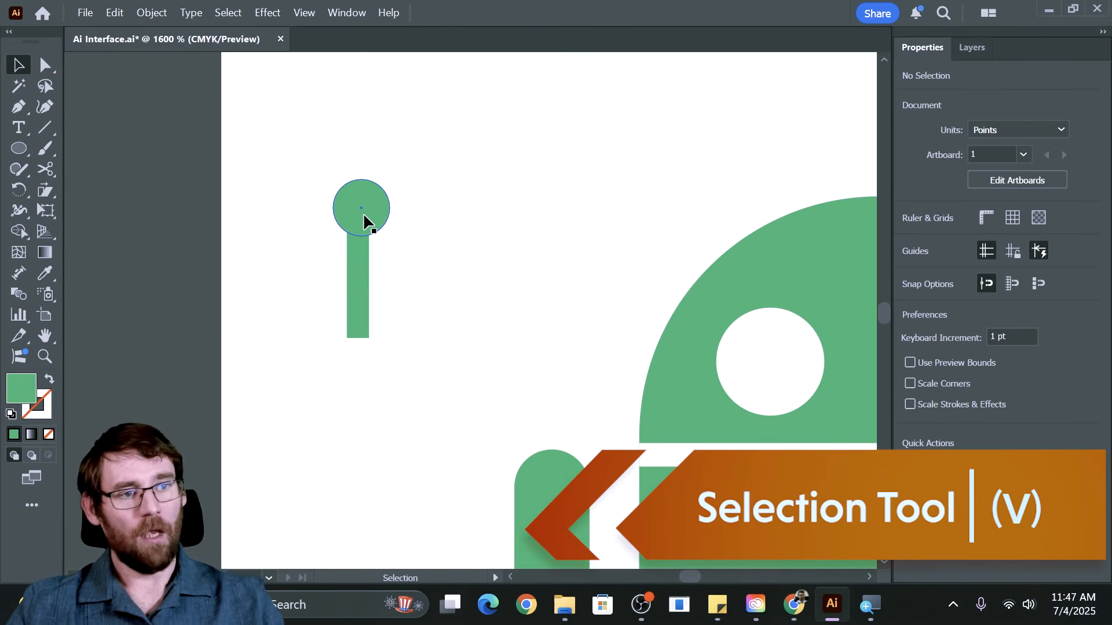
click(360, 215)
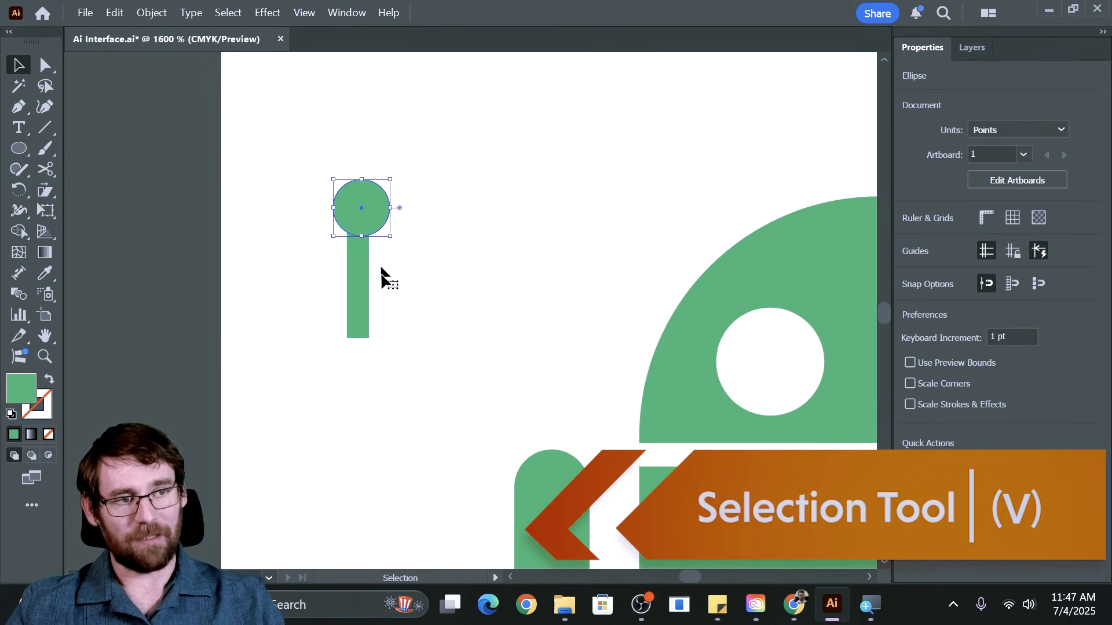
shift+click(363, 293)
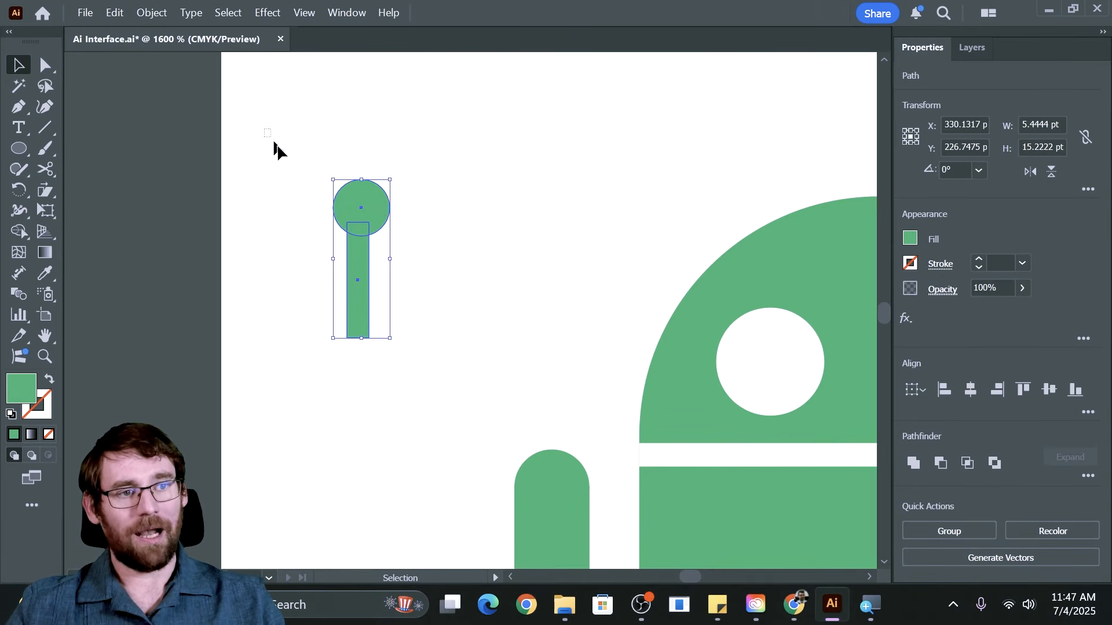
drag(305, 174, 441, 360)
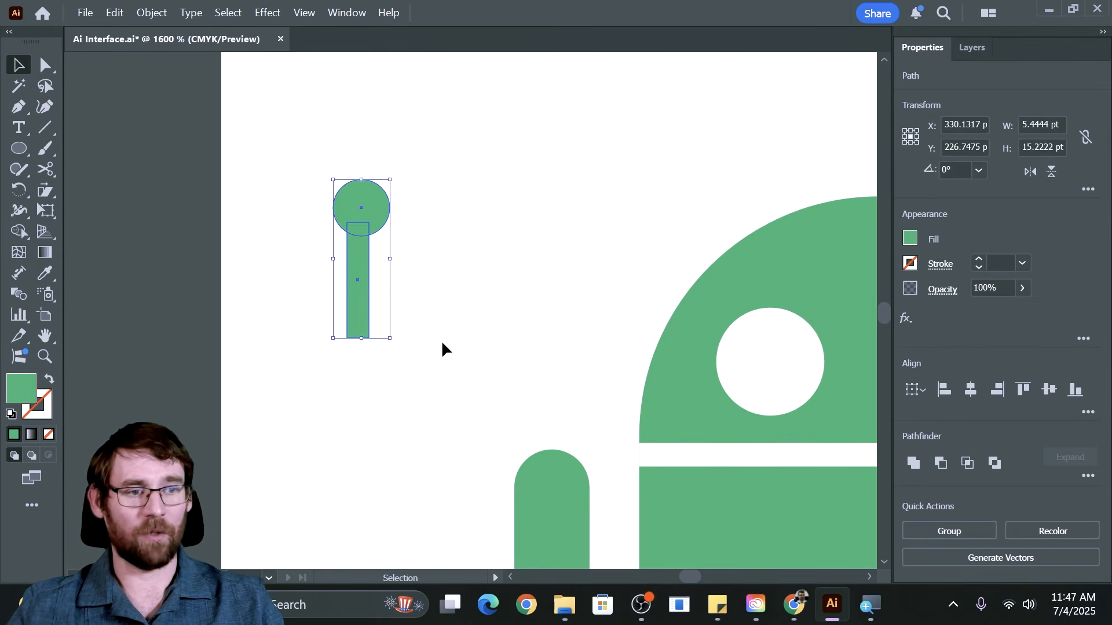
drag(268, 143, 449, 372)
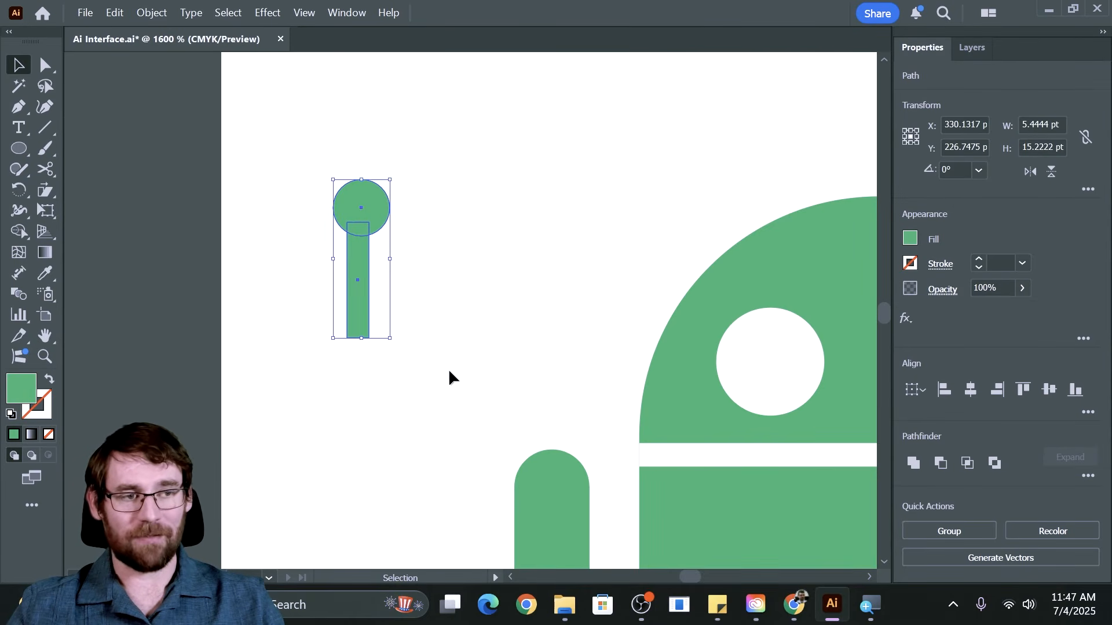
drag(281, 131, 437, 376)
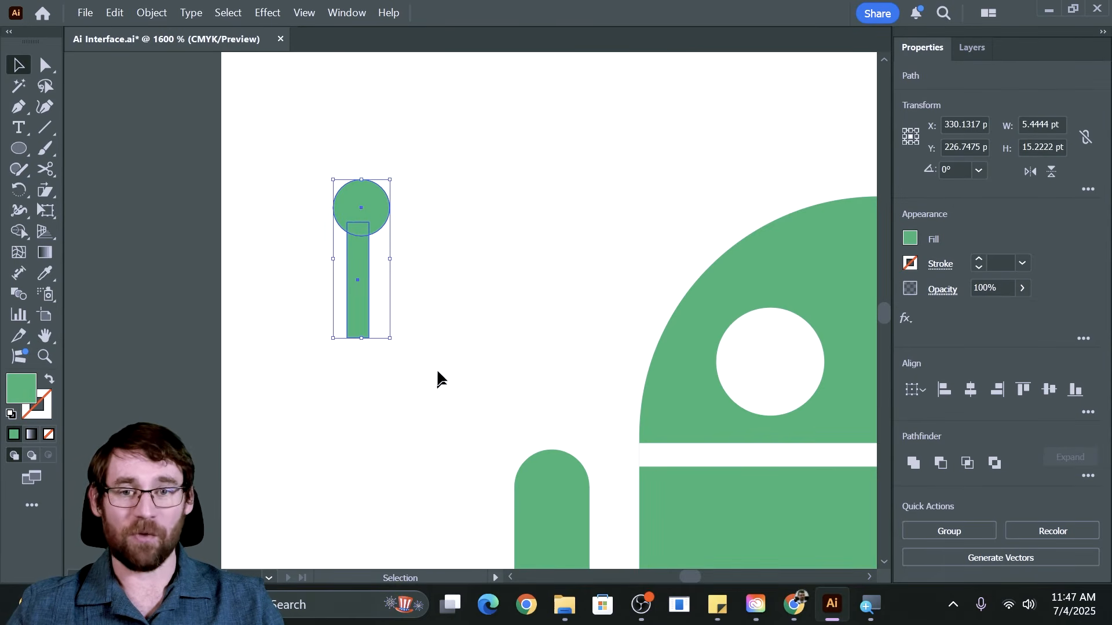
drag(298, 227, 346, 237)
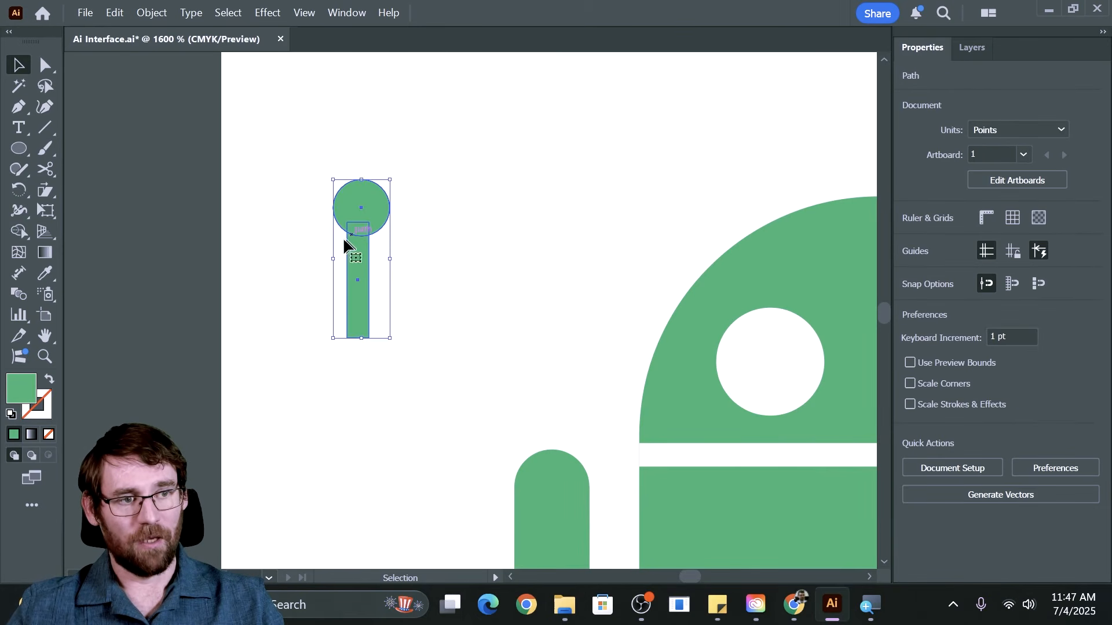
click(337, 232)
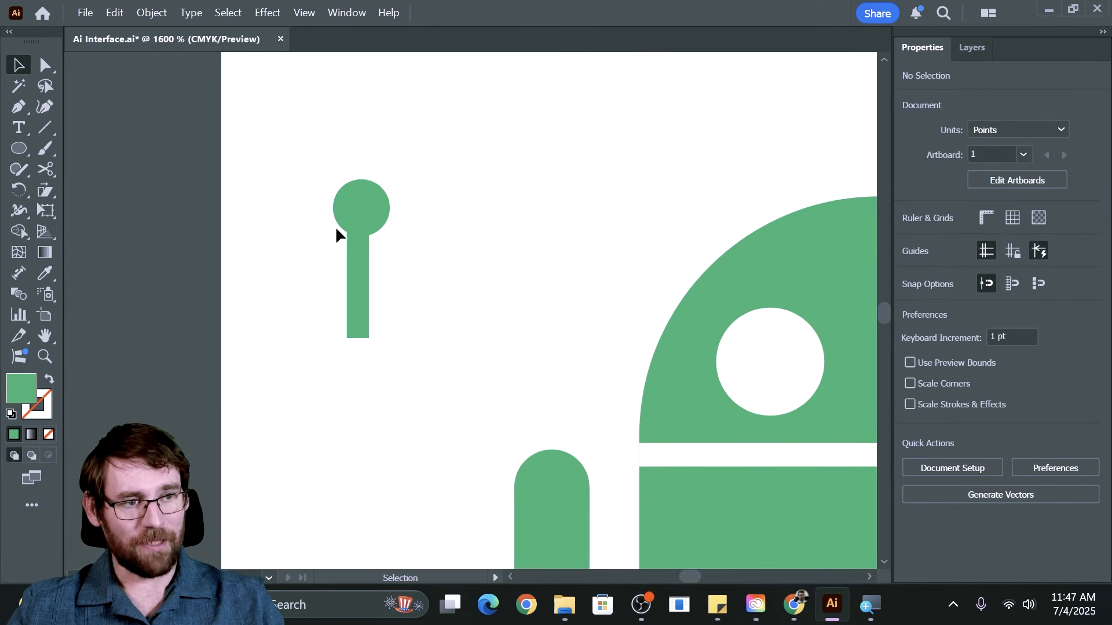
Step: Align the antenna's circle and stem by their horizontal centers and unite them into one shape with Pathfinder
drag(351, 233, 351, 234)
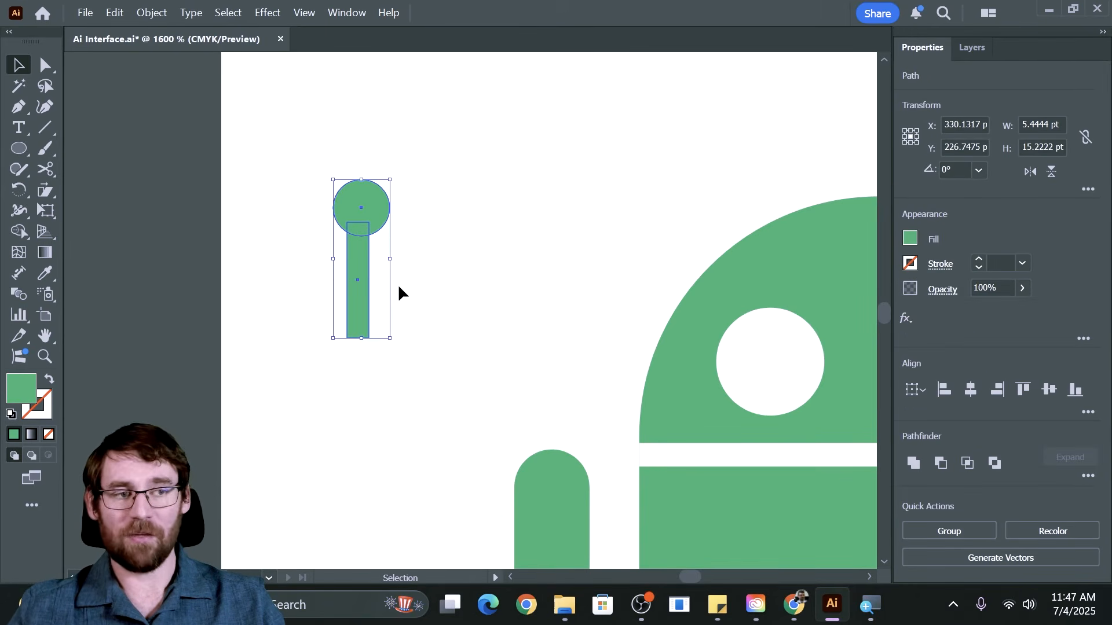
click(971, 389)
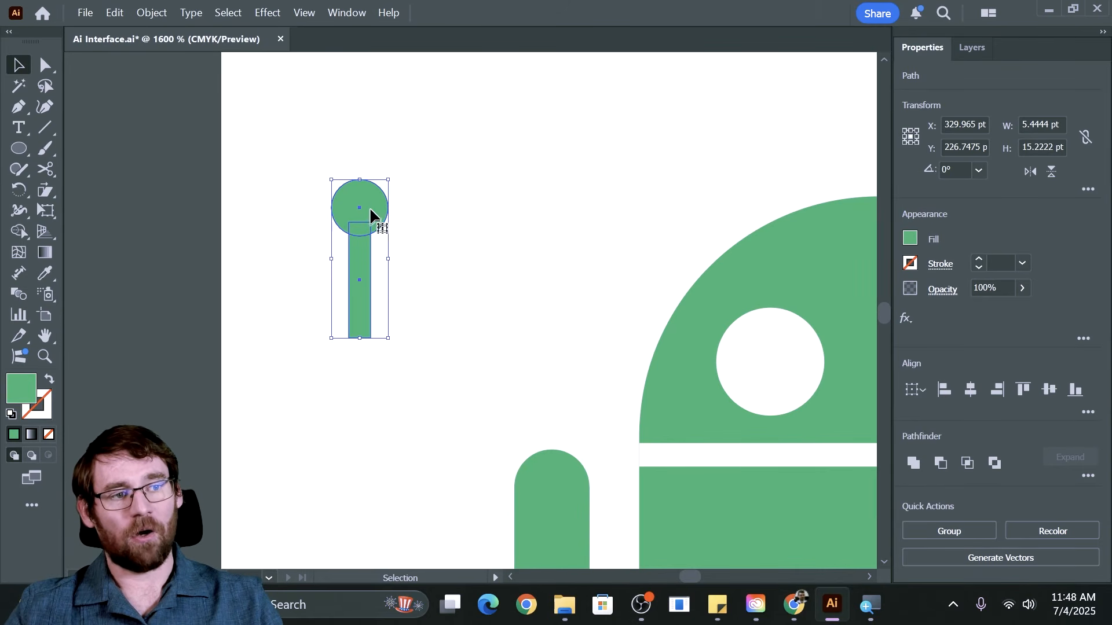
click(422, 255)
drag(378, 211, 343, 329)
key(ctrl+z)
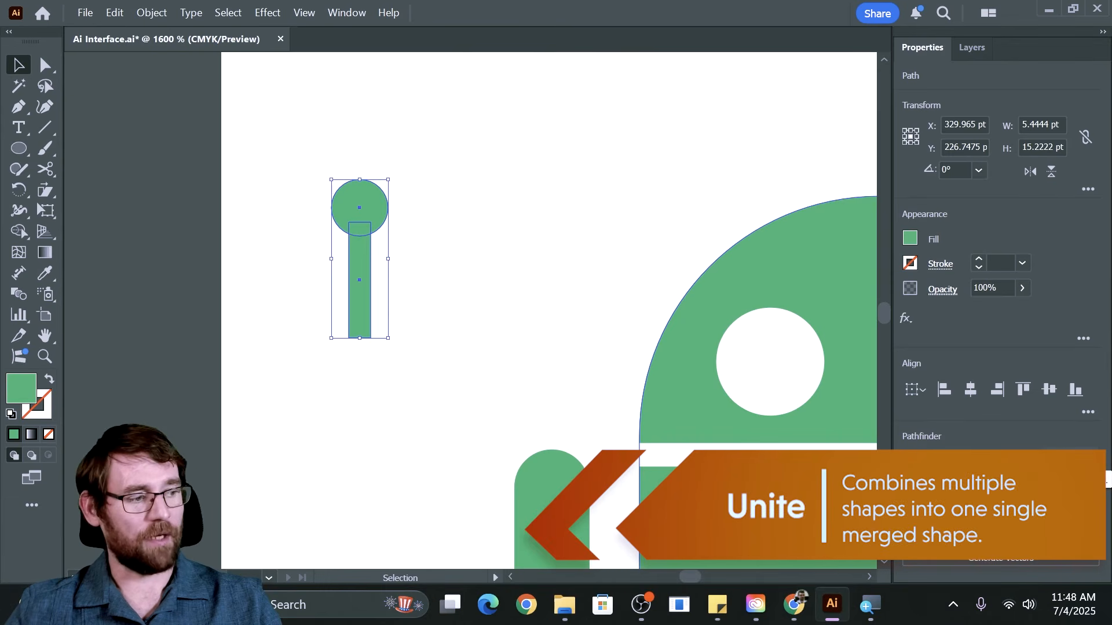
click(911, 461)
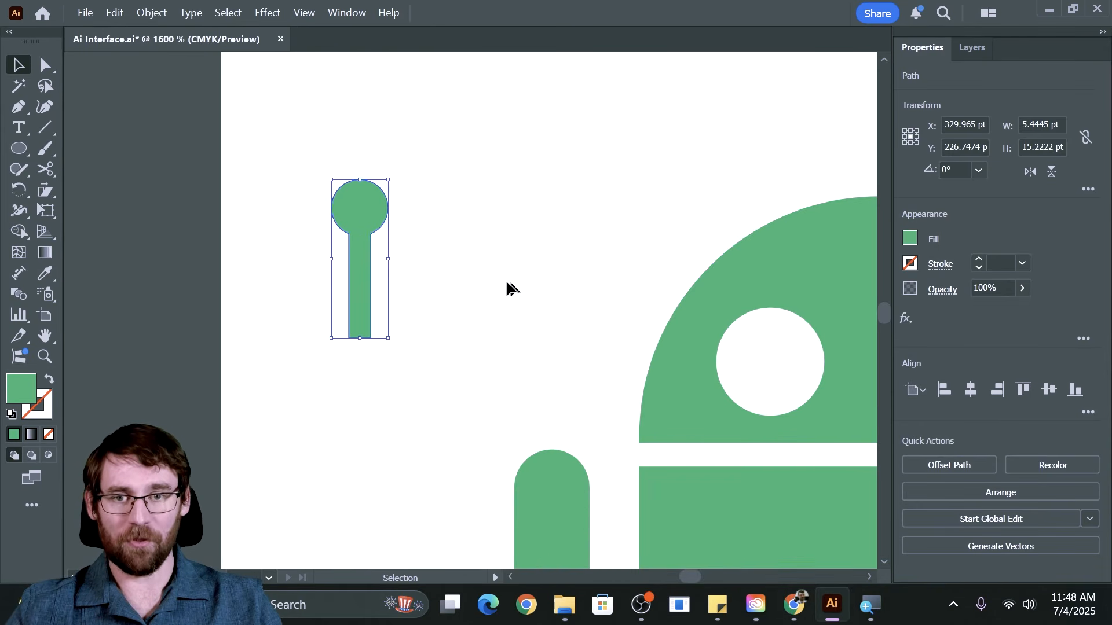
Step: Move the antenna onto the upper left of the robot's head and rotate it outward by about 33°
drag(672, 216, 417, 251)
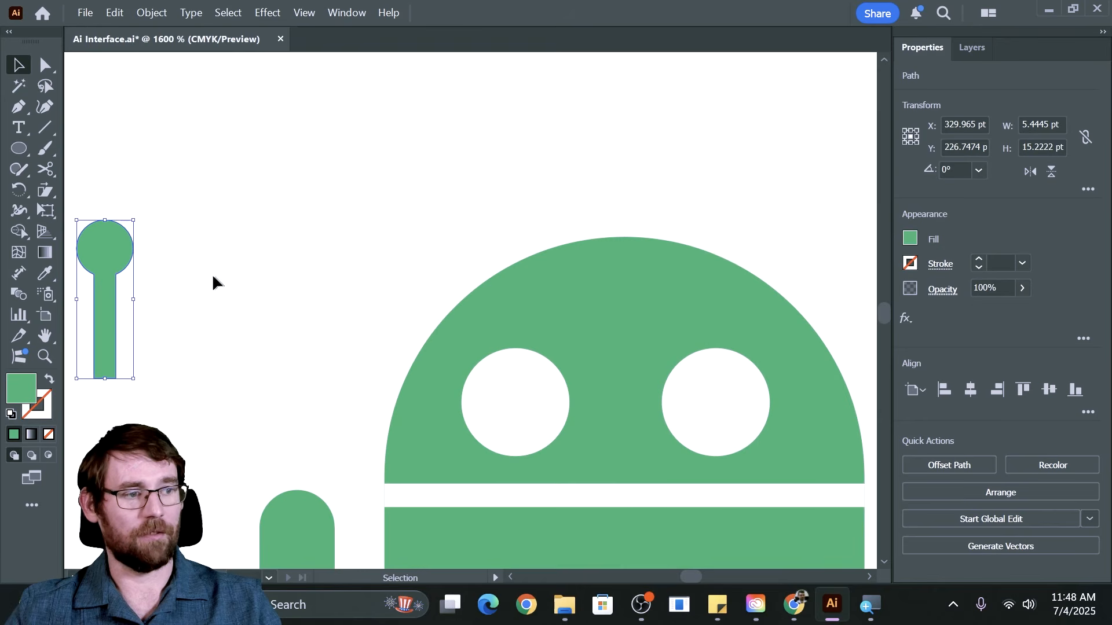
drag(113, 269, 527, 189)
drag(556, 137, 499, 139)
click(573, 194)
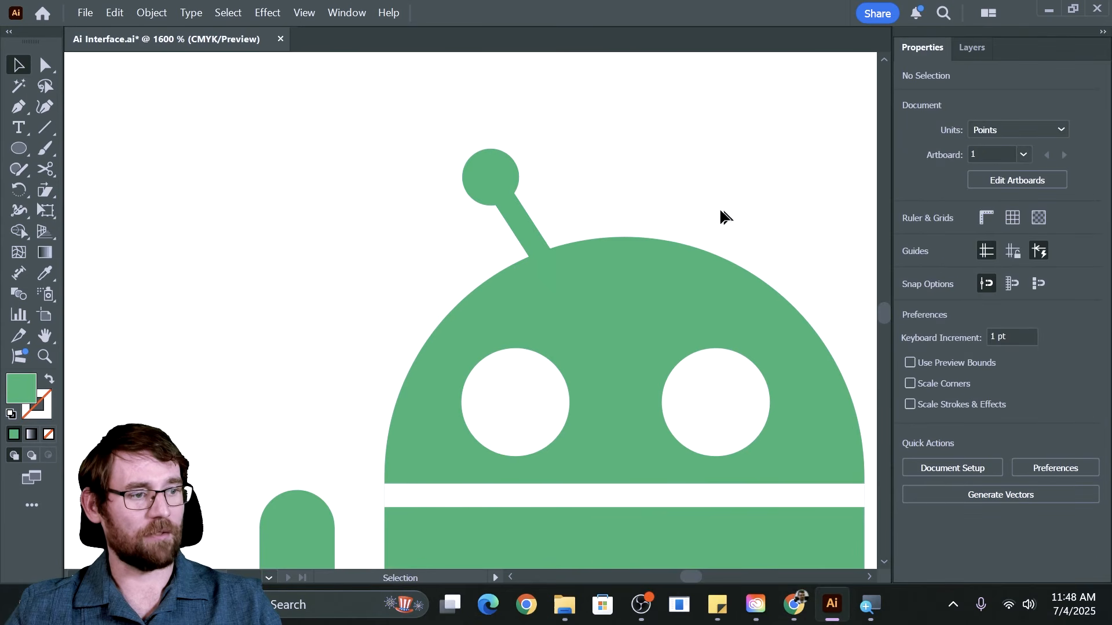
Step: Try duplicating the tilted antenna horizontally toward the right side of the head
drag(675, 206, 558, 221)
click(414, 246)
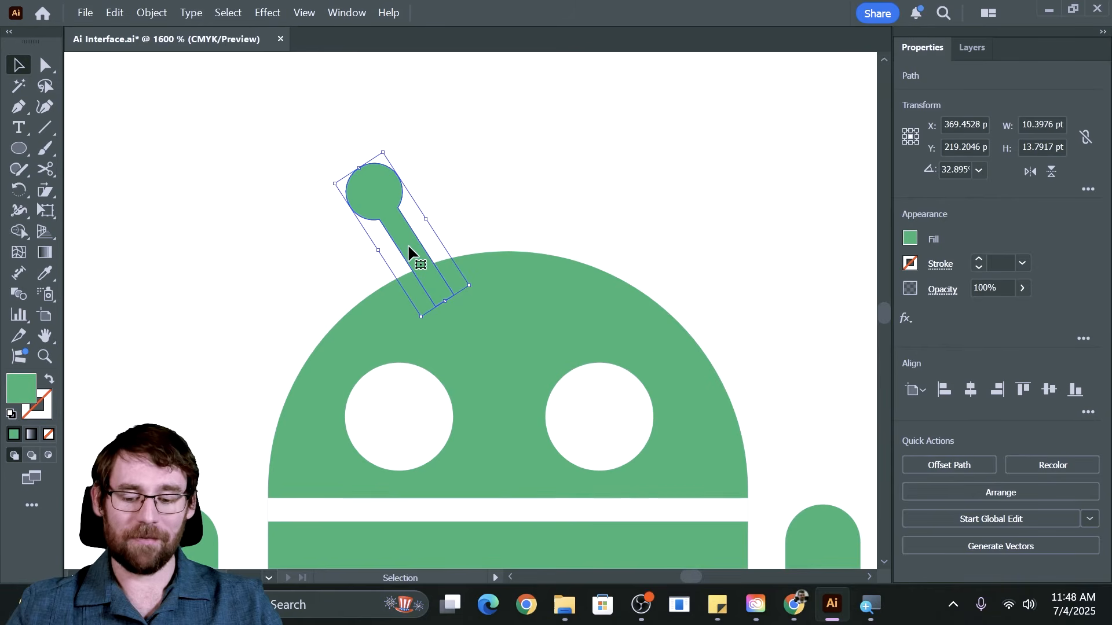
drag(407, 244, 561, 229)
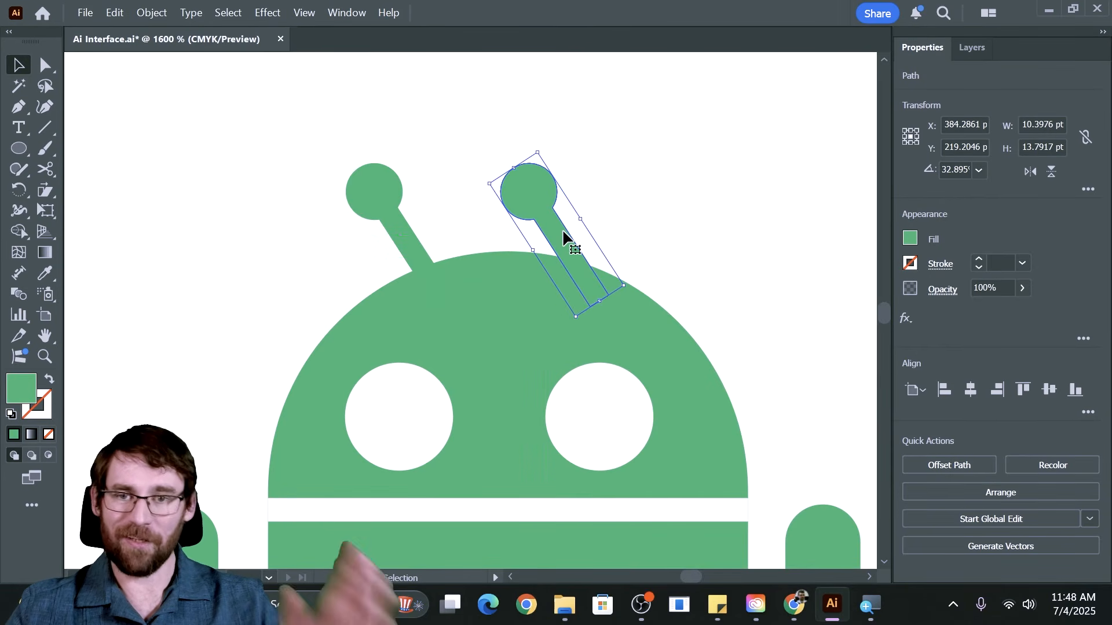
key(ctrl+z)
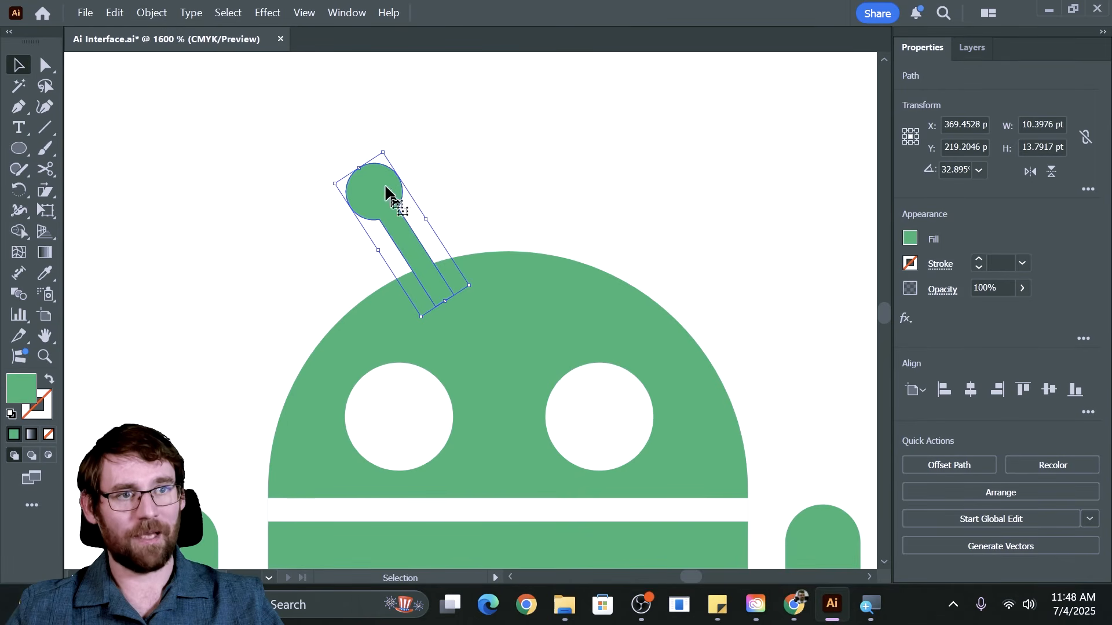
Step: Reflect a copy of the antenna across the vertical axis and move it horizontally to the matching spot on the head's right side
click(153, 13)
mouse_move(179, 43)
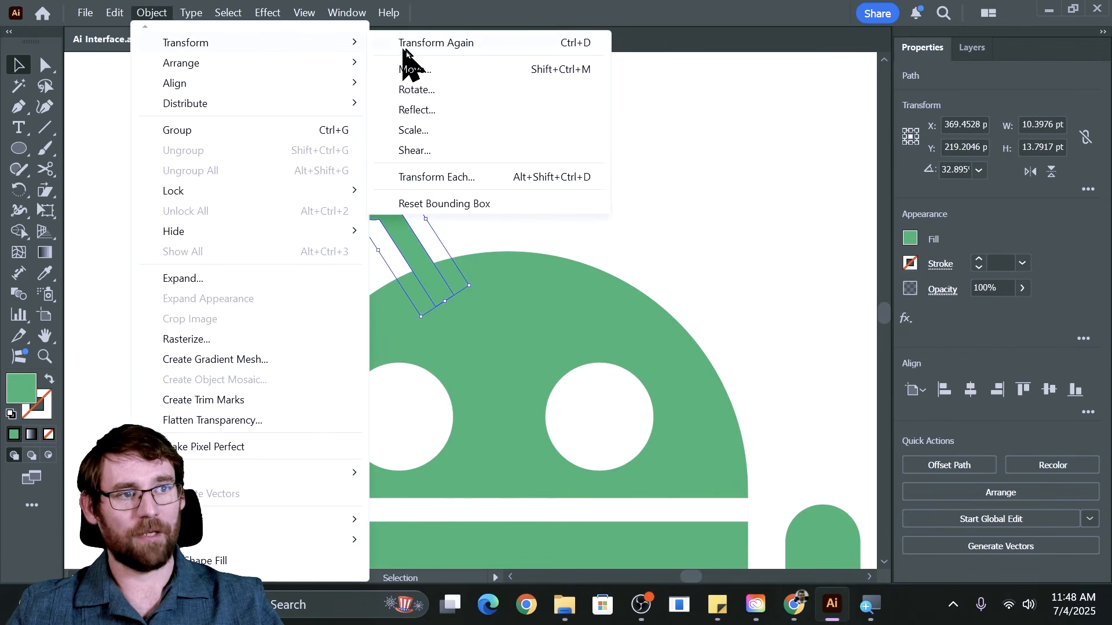
click(429, 109)
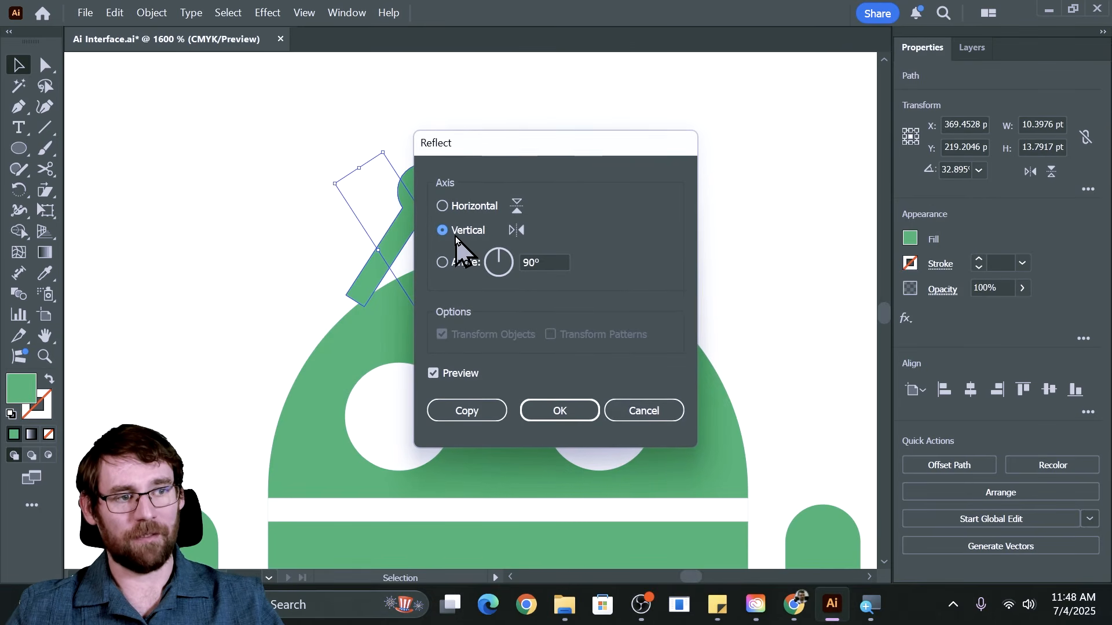
click(463, 411)
drag(401, 234, 628, 218)
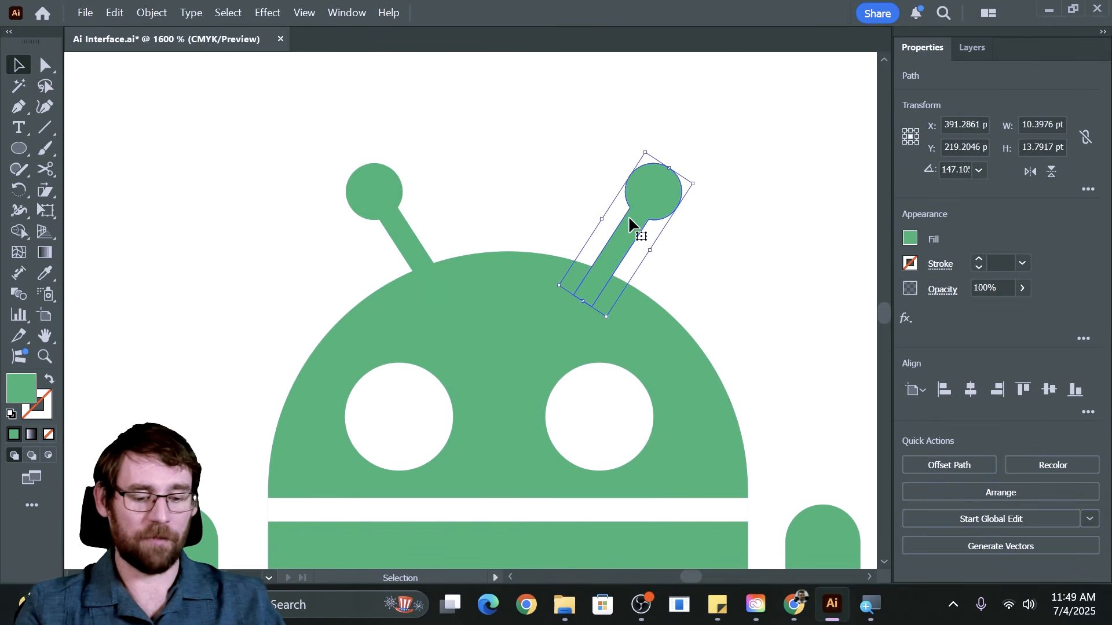
key(ctrl+minus)
key(ctrl+minus)
key(ctrl+minus)
key(ctrl+minus)
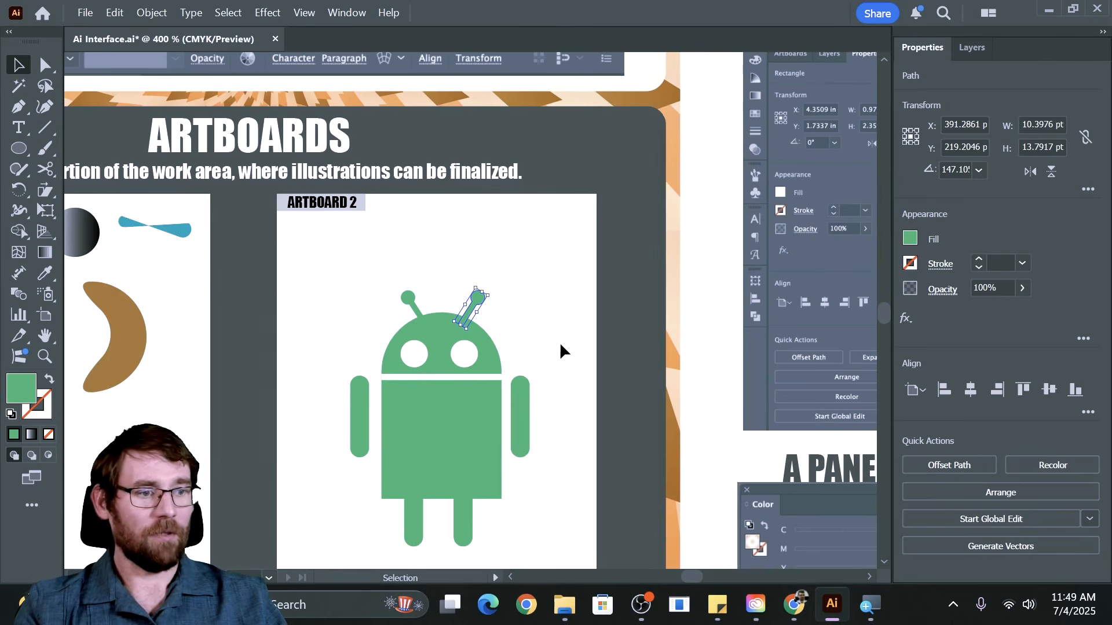
click(561, 345)
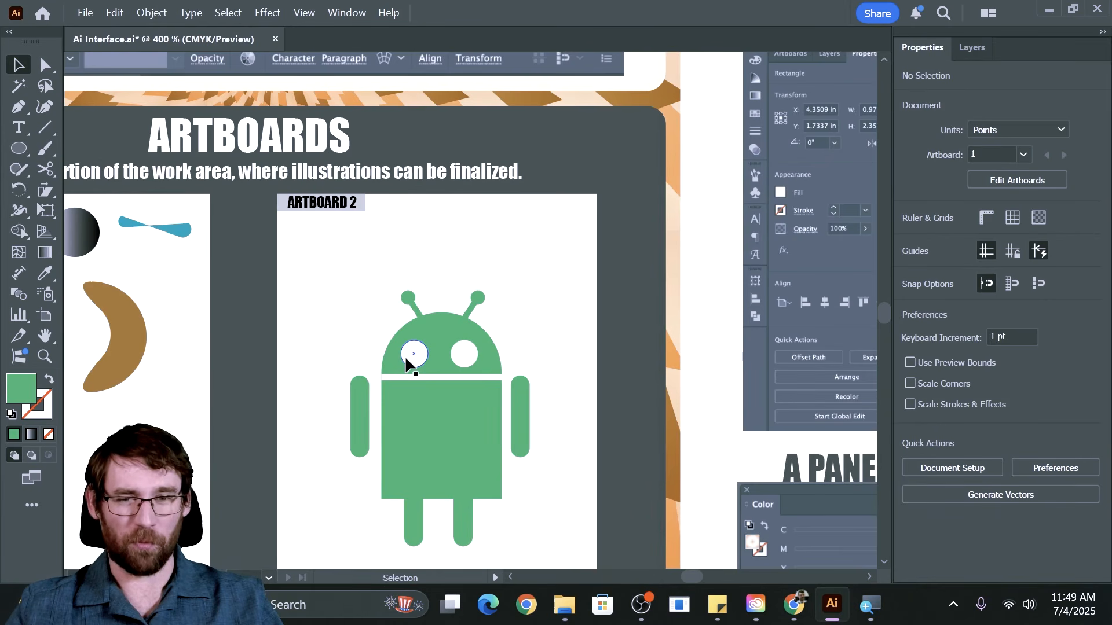
Step: Select all parts of the robot and move them together off Artboard 2 onto the empty gray area below the poster
scroll(405, 359, down, 2)
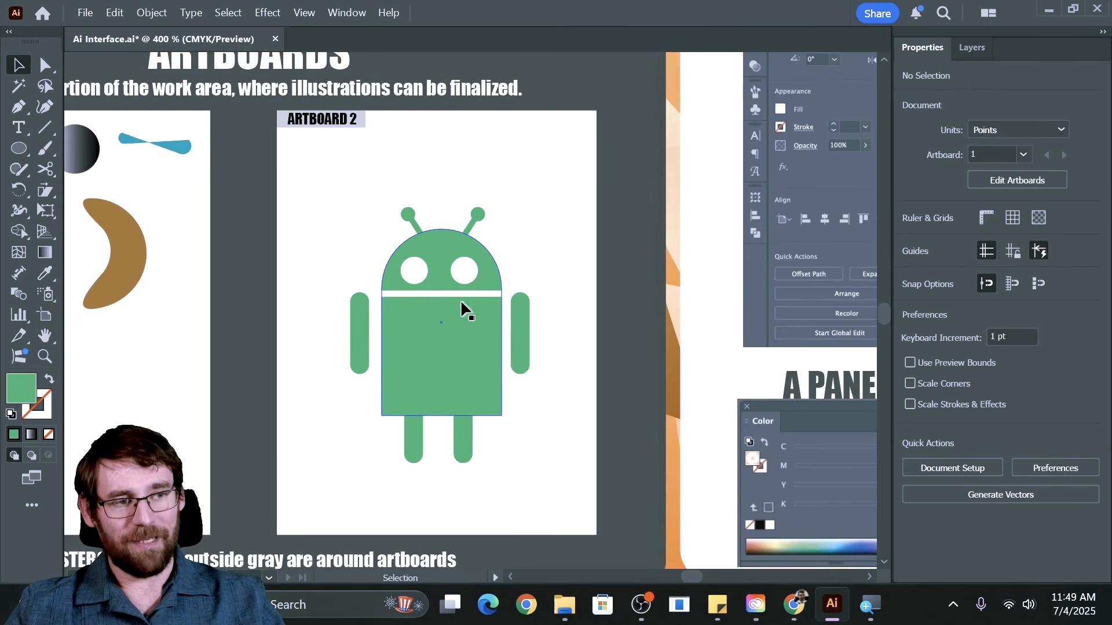
click(415, 267)
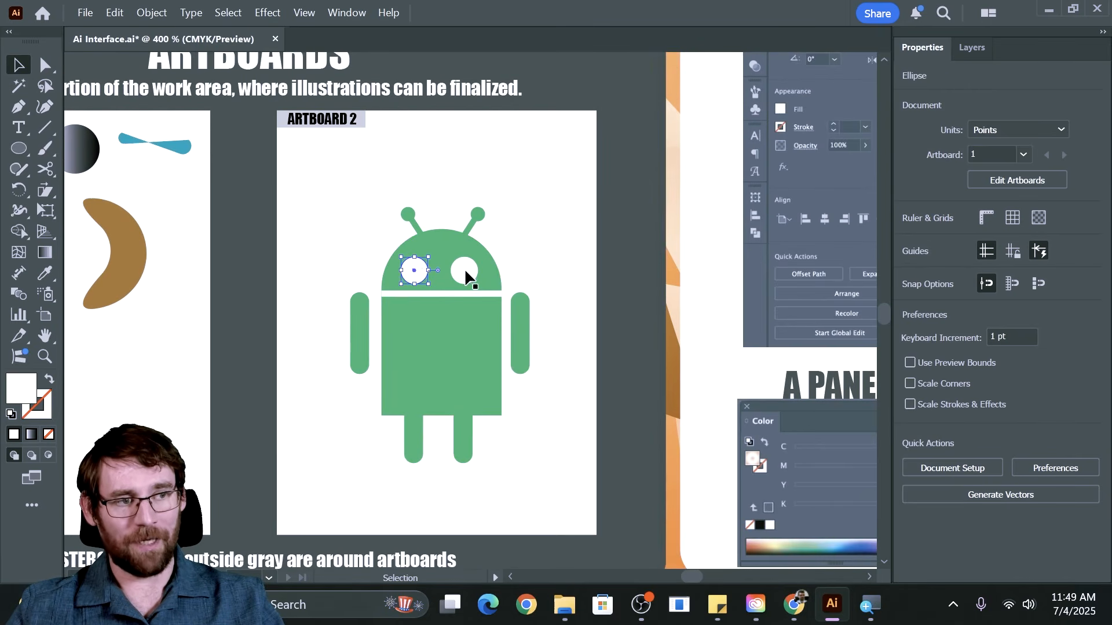
click(464, 268)
click(433, 294)
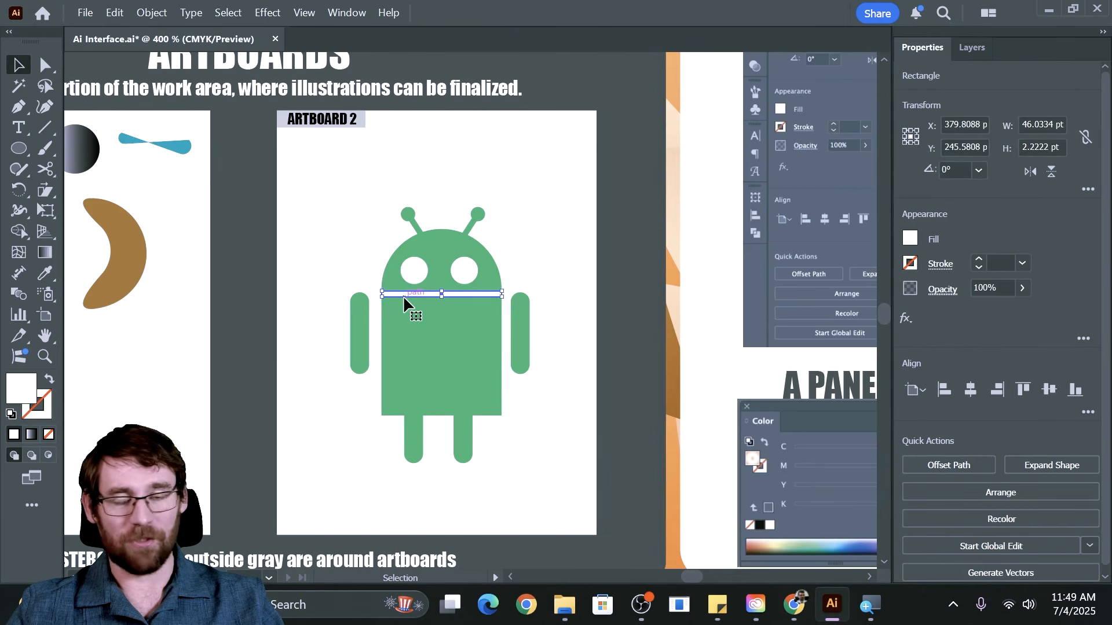
drag(339, 172, 487, 385)
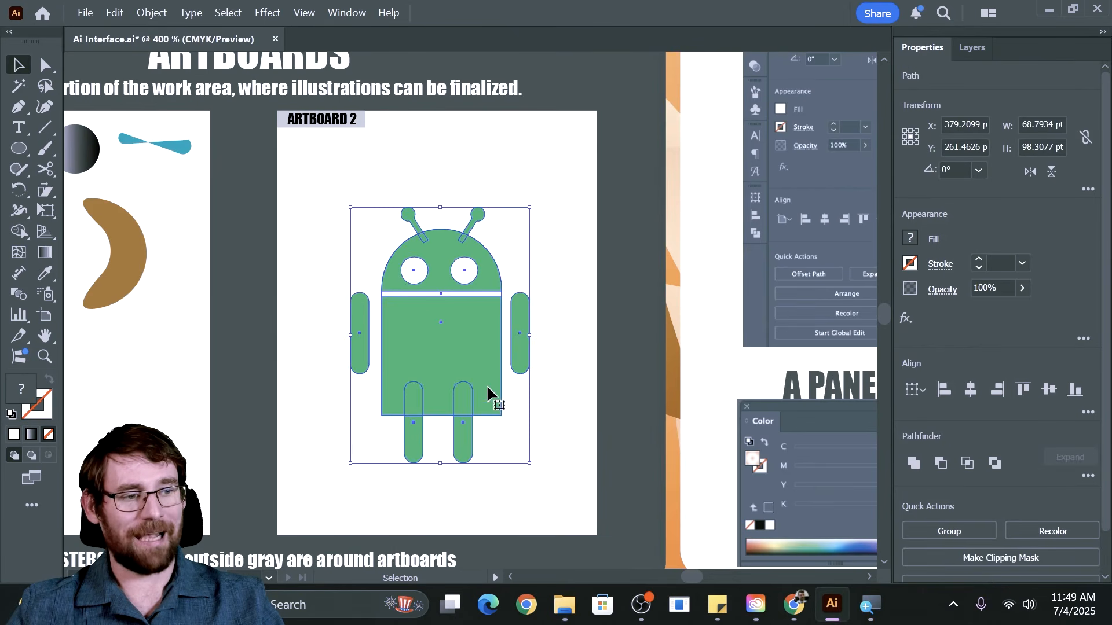
scroll(486, 385, up, 4)
scroll(487, 385, down, 10)
drag(422, 120, 457, 466)
scroll(457, 466, down, 2)
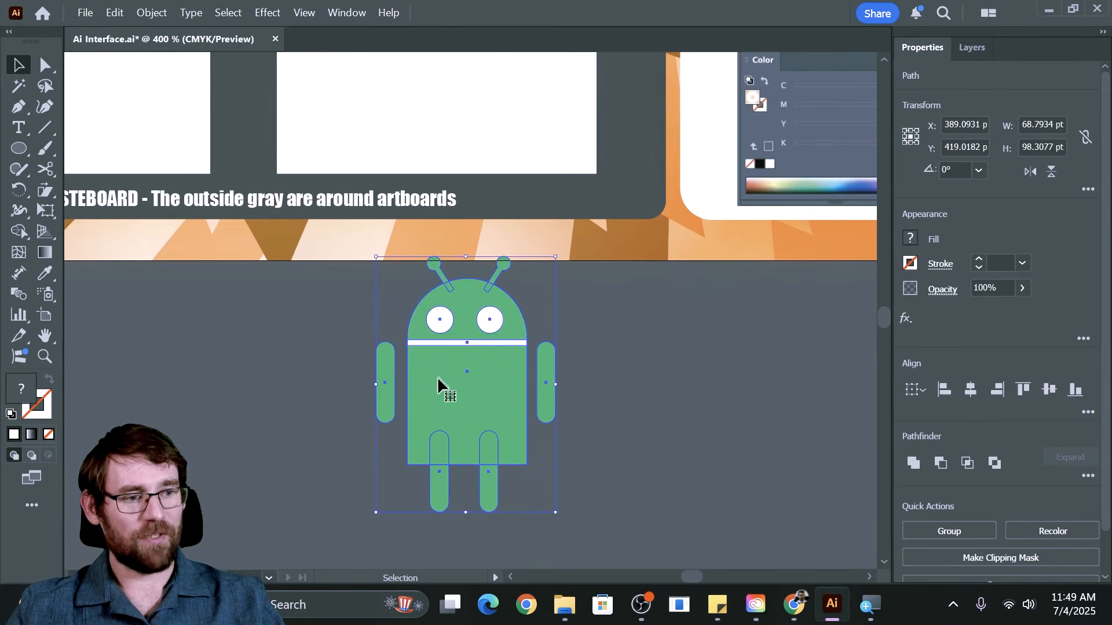
drag(439, 385, 442, 425)
click(654, 387)
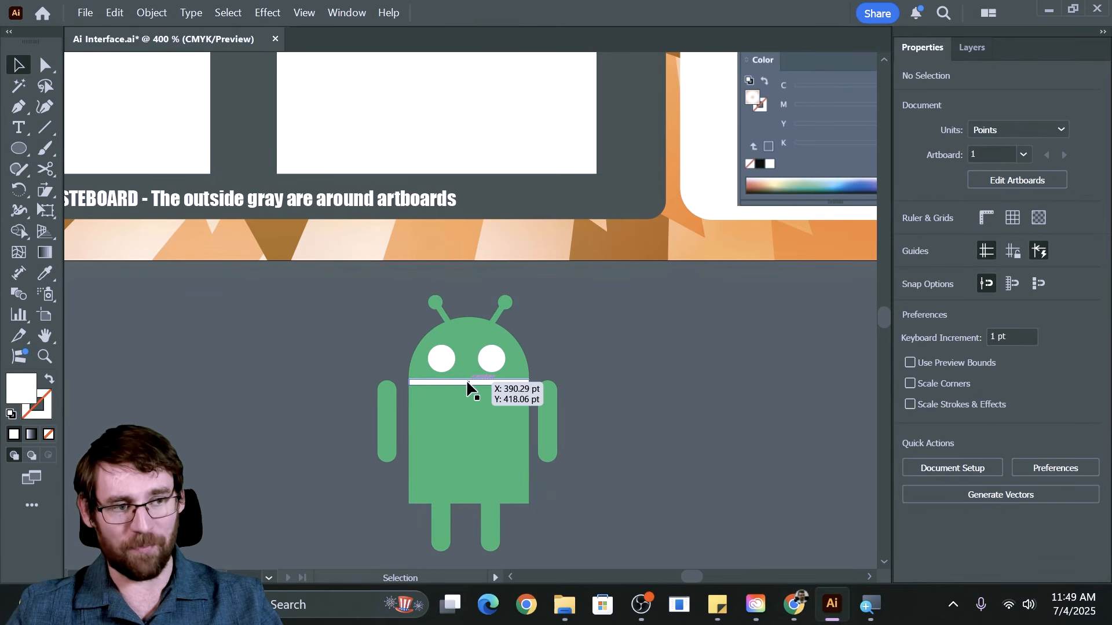
Step: Cut both eye circles and the white neck bar out of the green body shape with Pathfinder's Minus Front
click(505, 299)
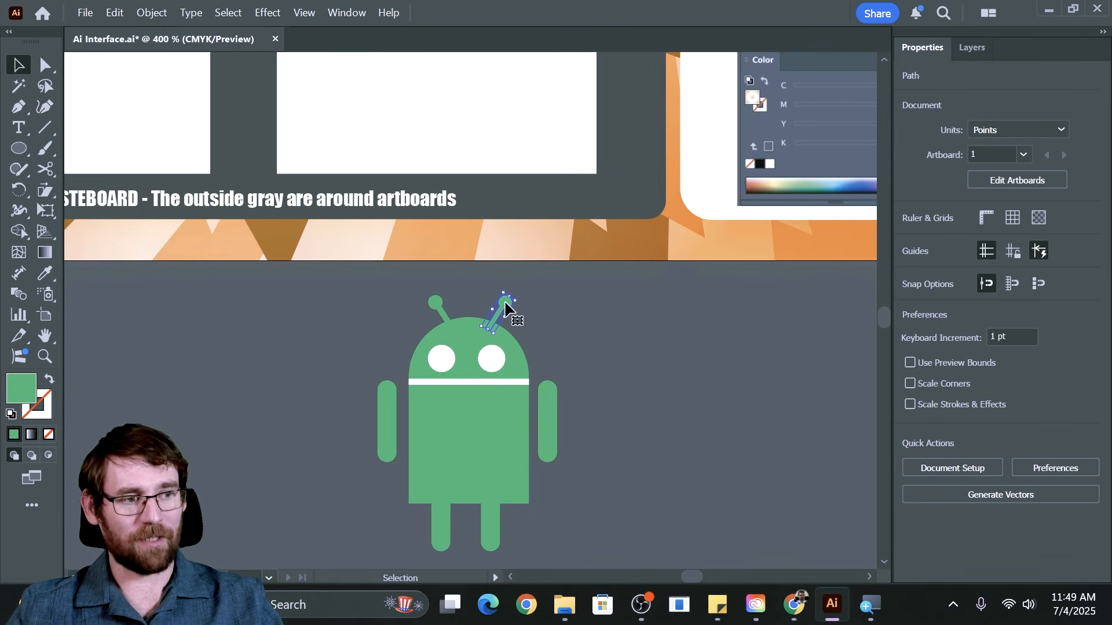
click(438, 311)
click(470, 350)
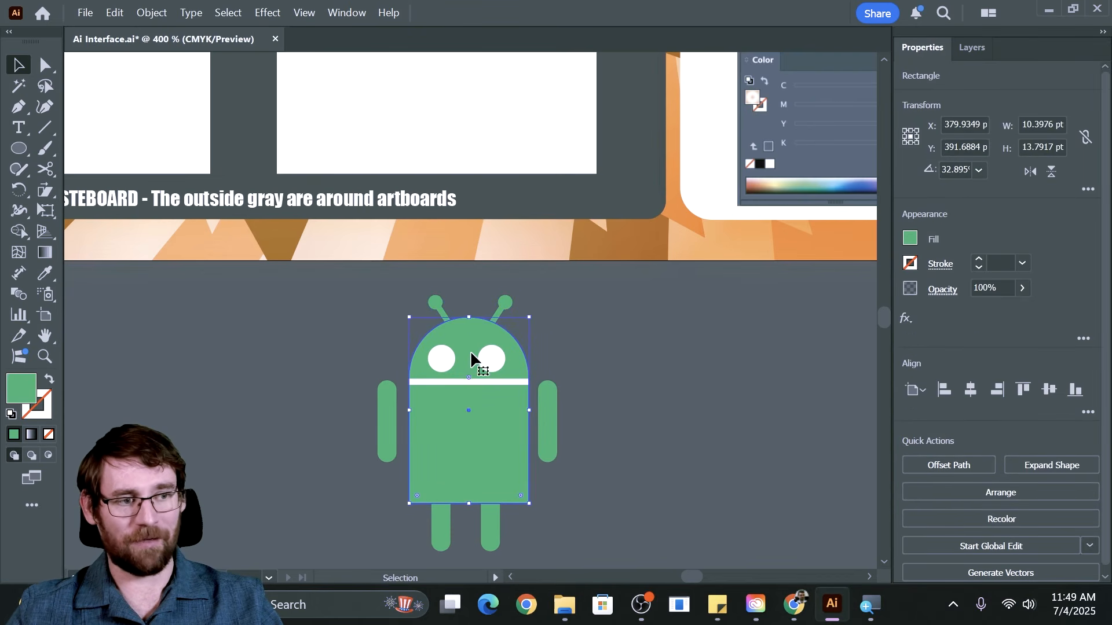
key(a)
scroll(649, 363, down, 3)
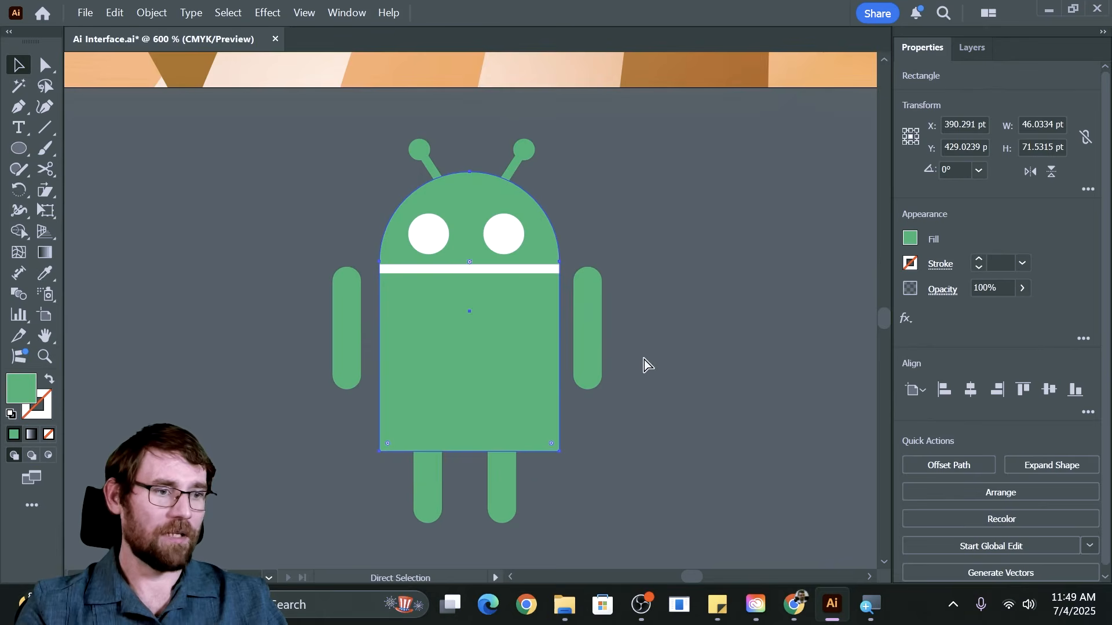
key(ctrl+=)
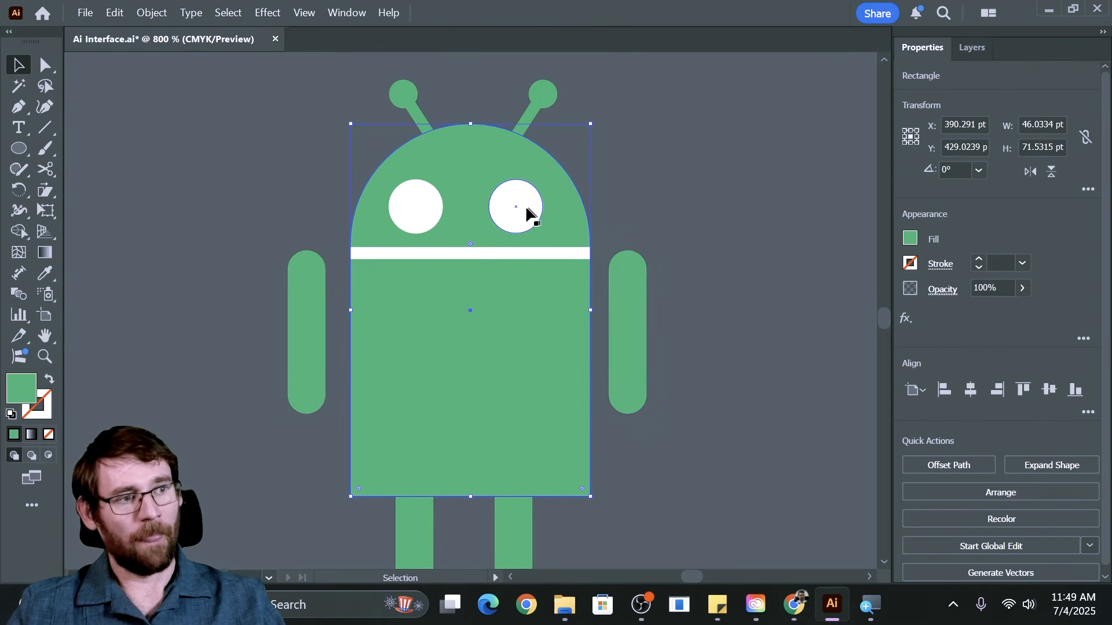
click(511, 217)
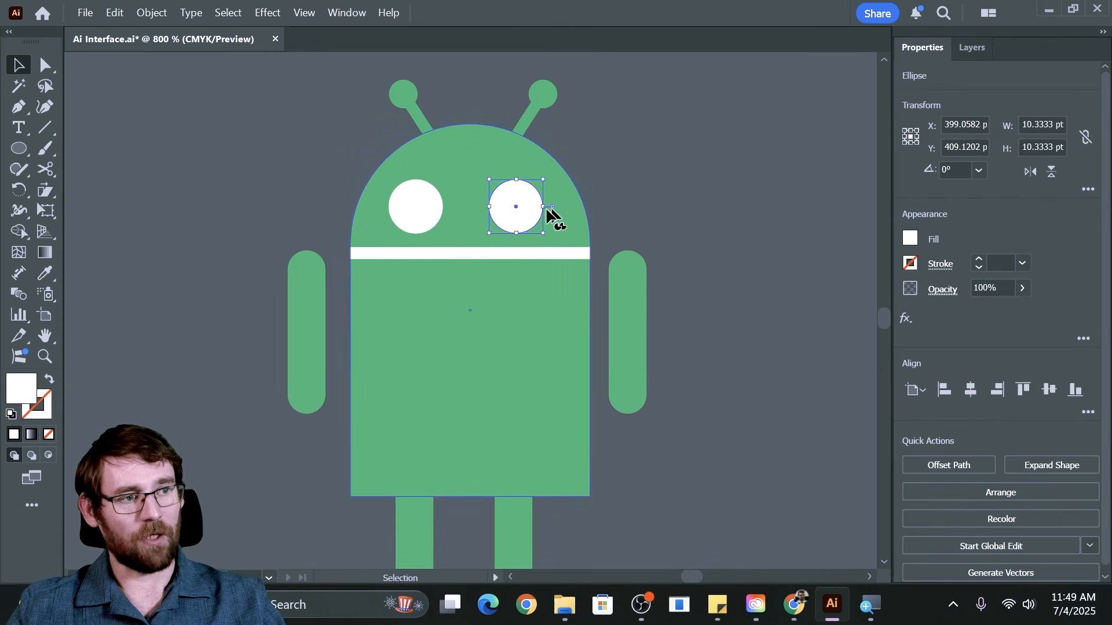
shift+click(422, 214)
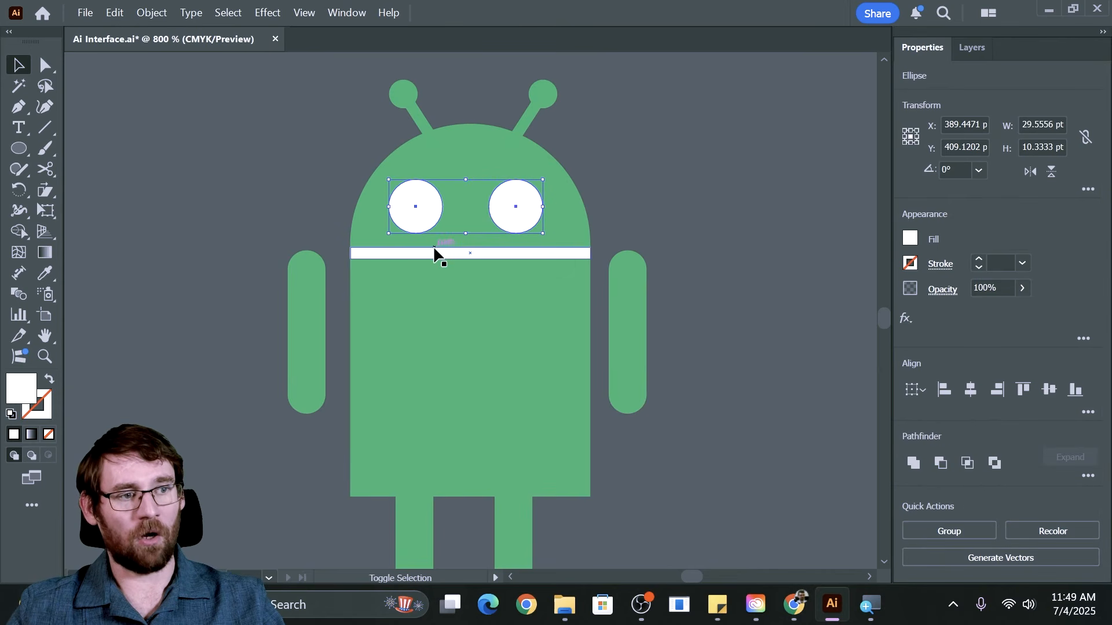
shift+click(435, 252)
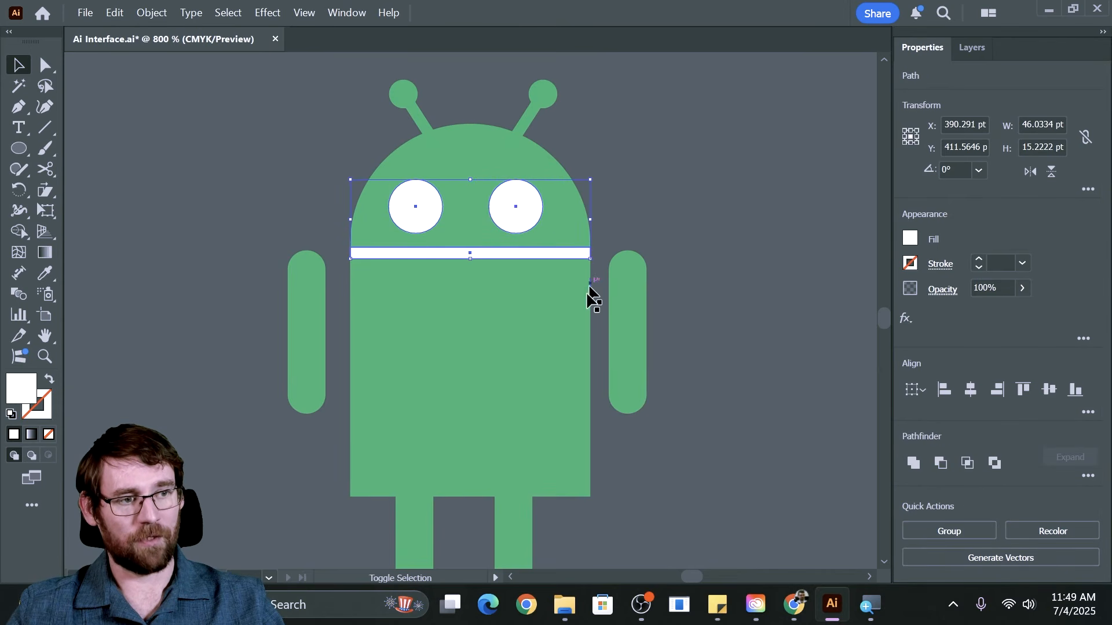
shift+click(428, 313)
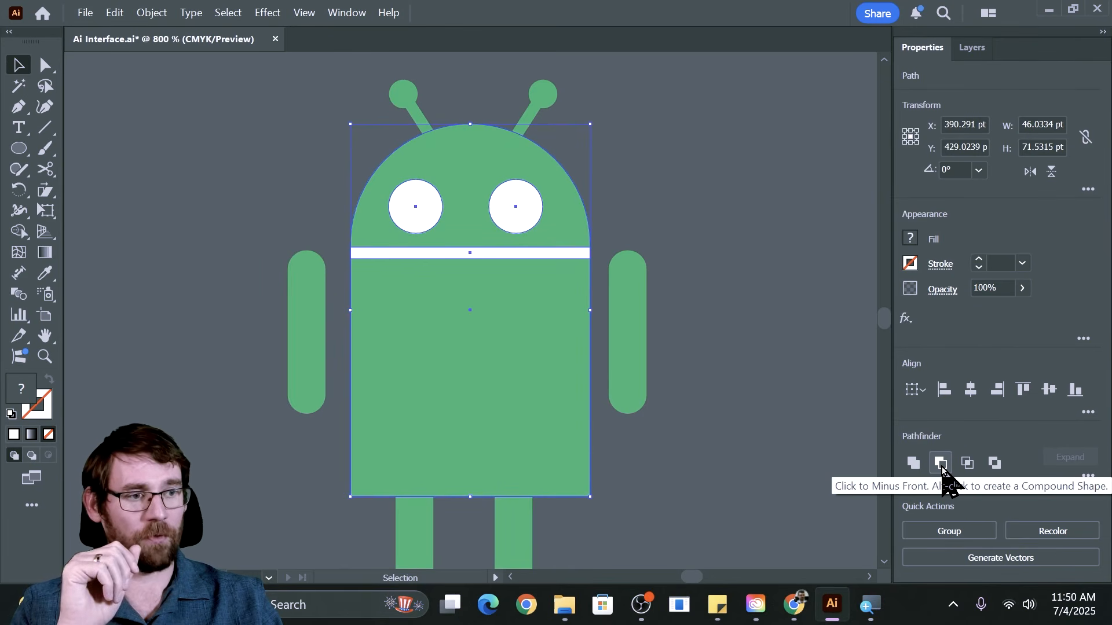
click(941, 463)
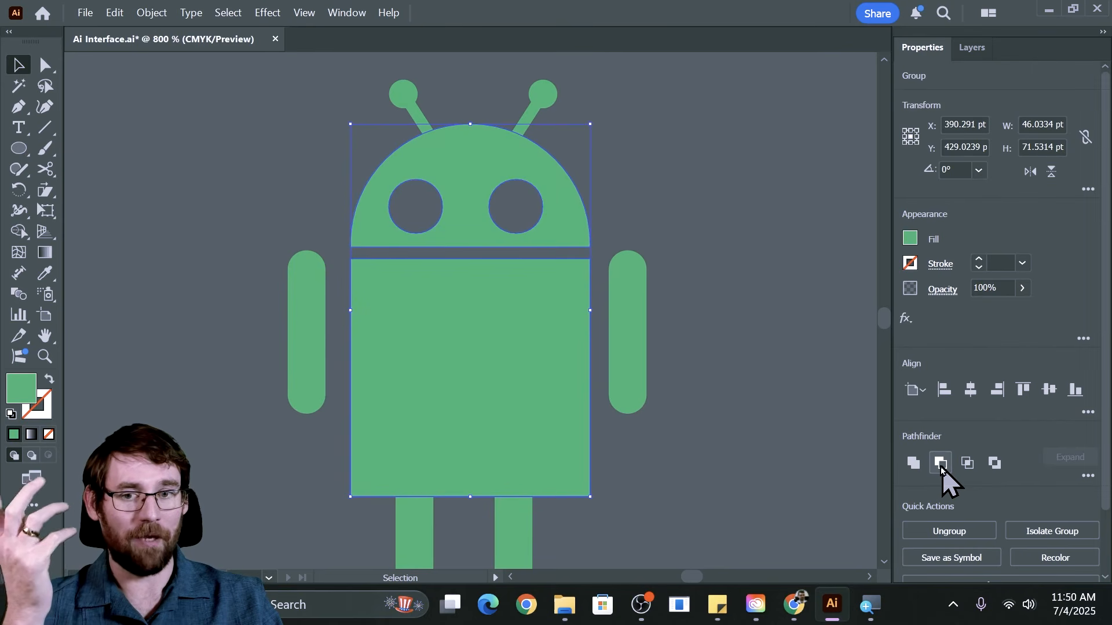
click(672, 204)
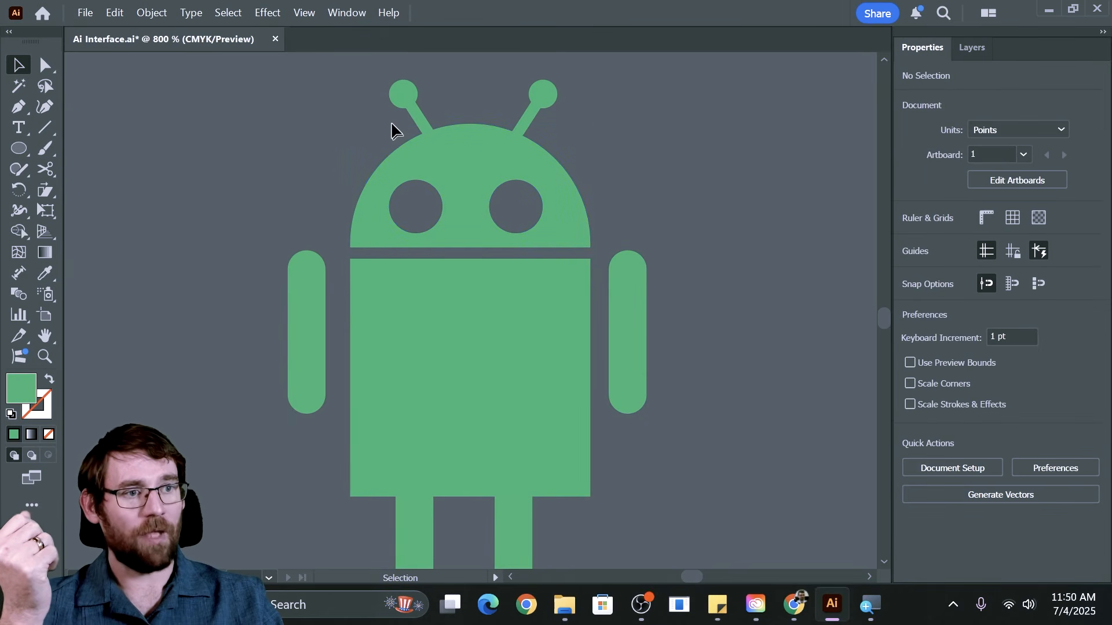
Step: Select the antennas, body and legs, try moving one arm outward on its own, and undo that move
drag(325, 72, 568, 151)
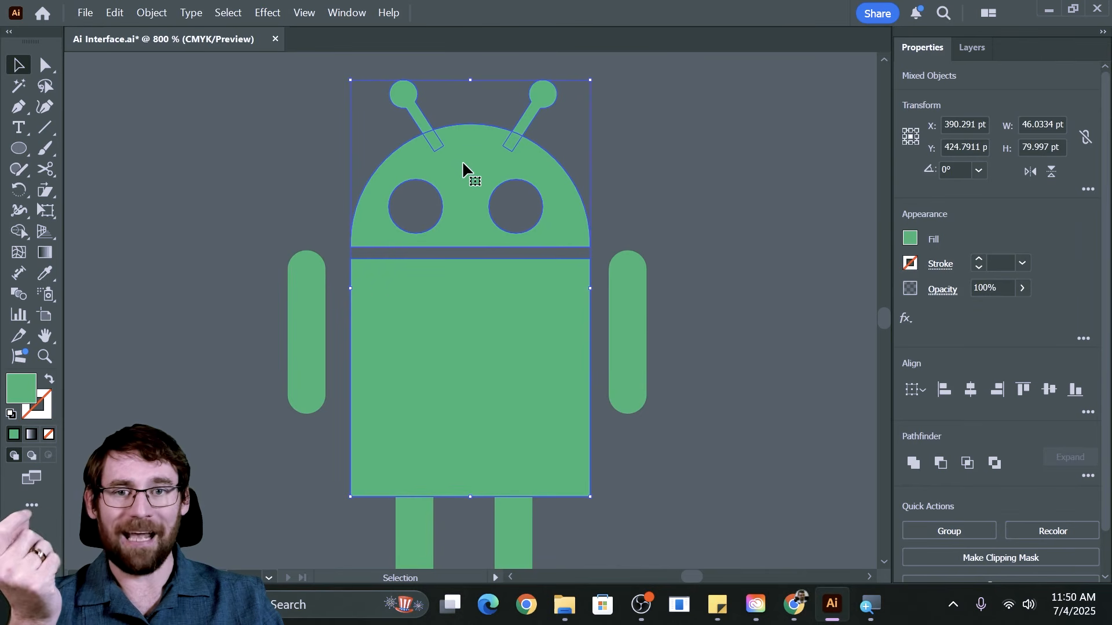
scroll(468, 191, down, 3)
shift+click(414, 488)
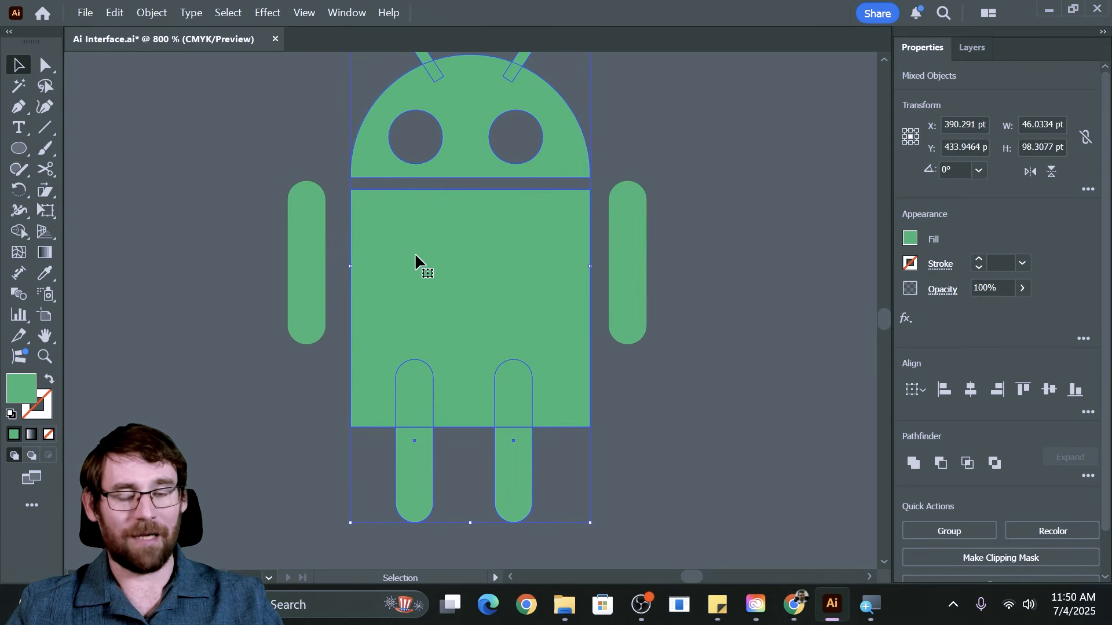
scroll(417, 280, up, 3)
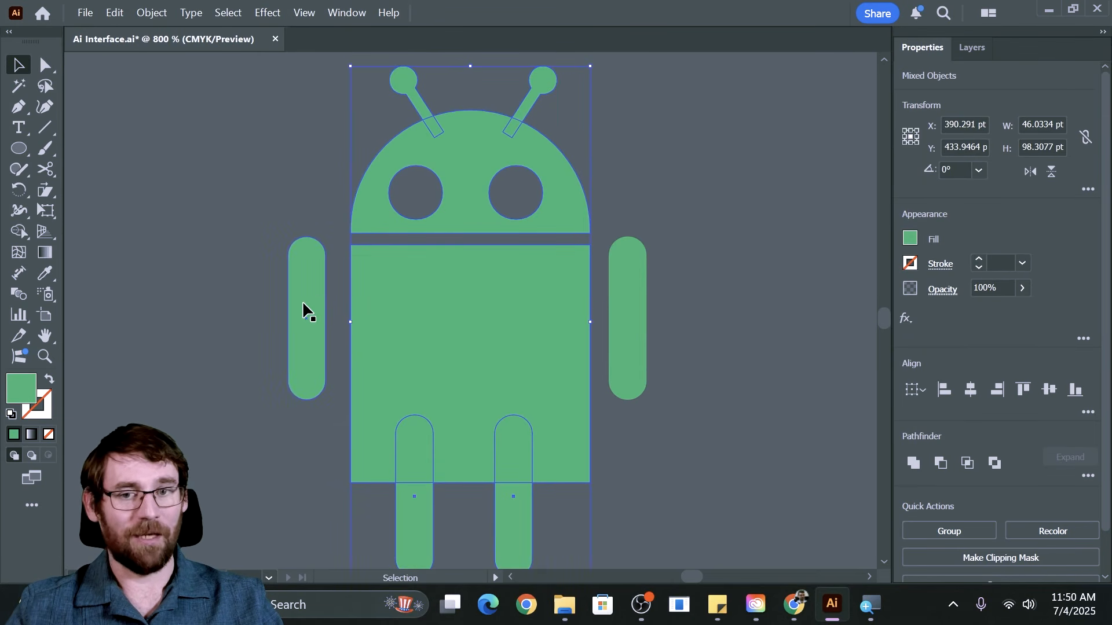
drag(303, 302, 211, 288)
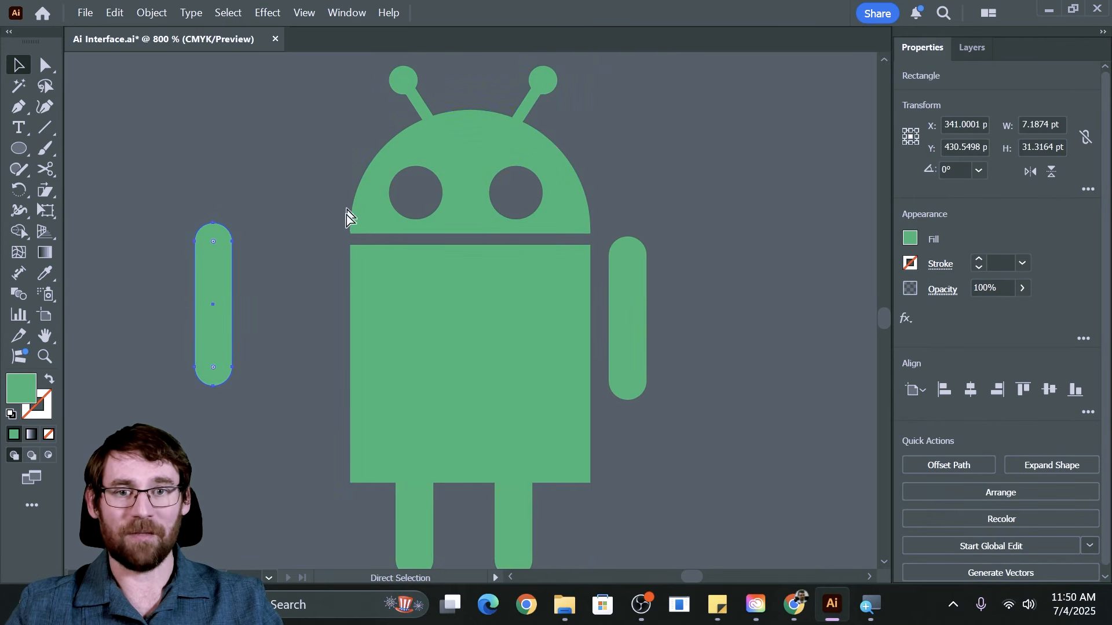
key(ctrl+z)
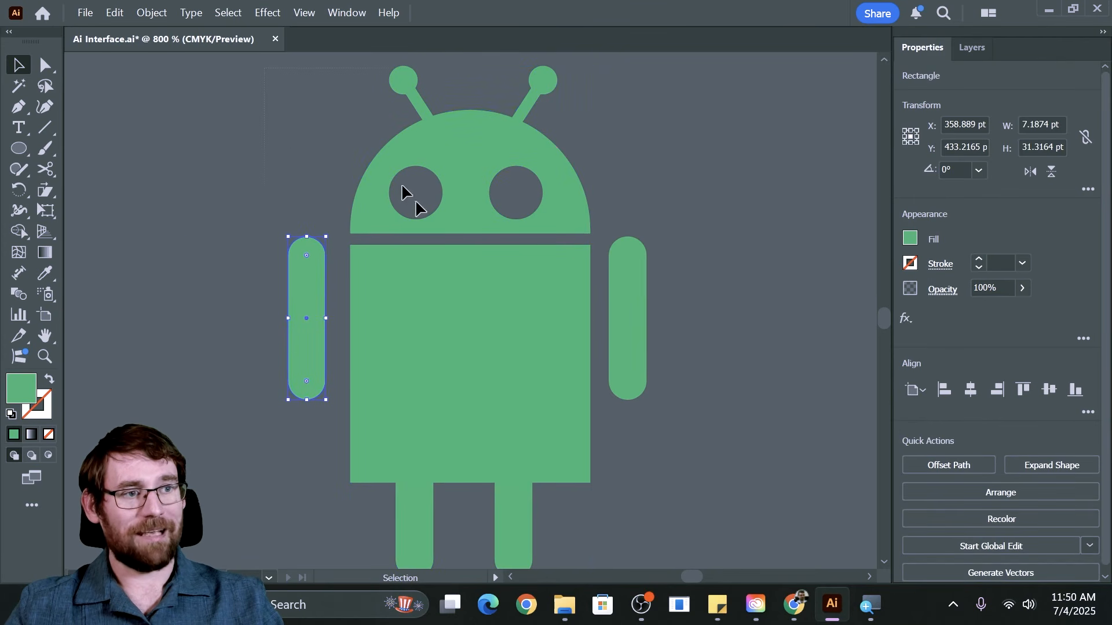
Step: Unite all of the robot's parts with Pathfinder and shift the merged figure slightly to the right
key(ctrl+a)
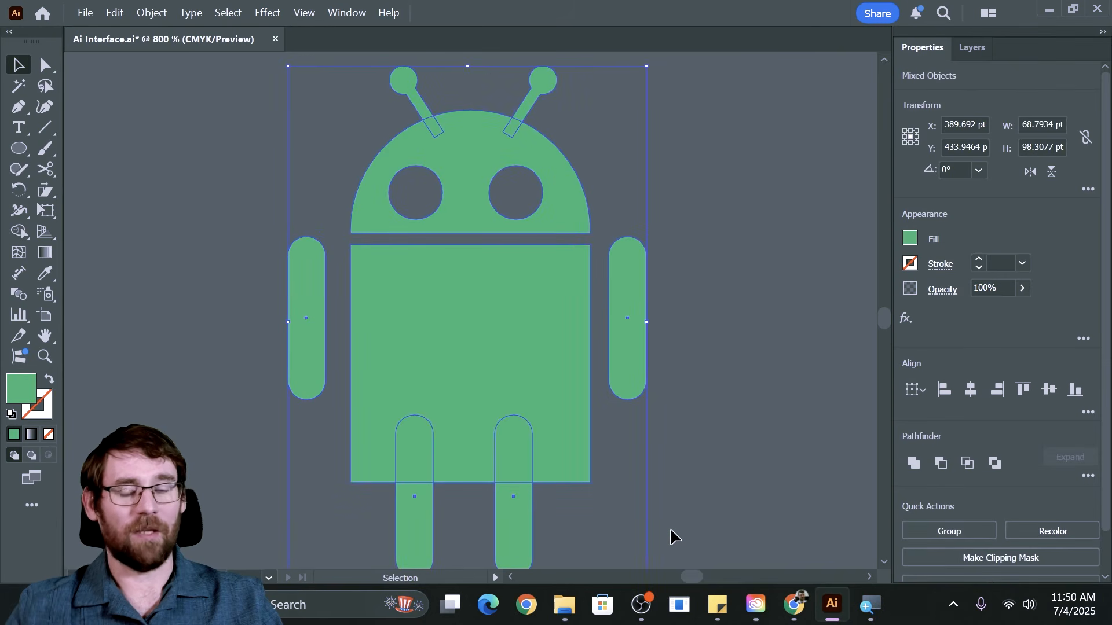
click(913, 463)
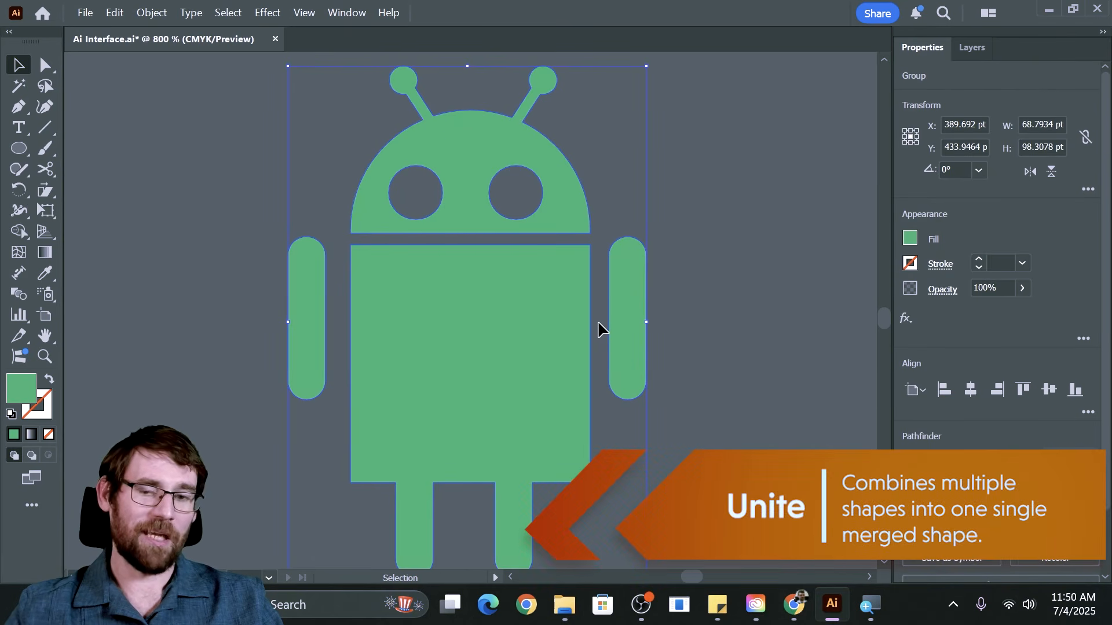
click(730, 277)
drag(536, 328, 578, 319)
click(815, 286)
Step: Move the united robot back up onto Artboard 2 and position it near the middle of the artboard
scroll(579, 318, up, 2)
drag(555, 391, 520, 389)
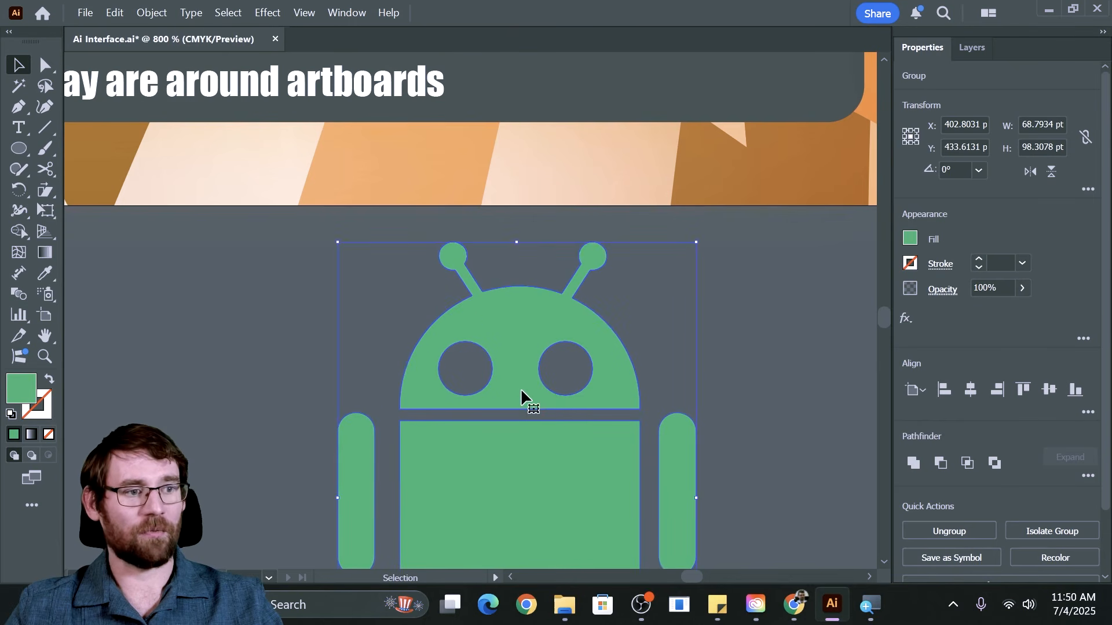
scroll(520, 382, up, 3)
drag(529, 449, 413, 59)
scroll(440, 203, up, 5)
scroll(415, 175, up, 5)
drag(403, 274, 395, 178)
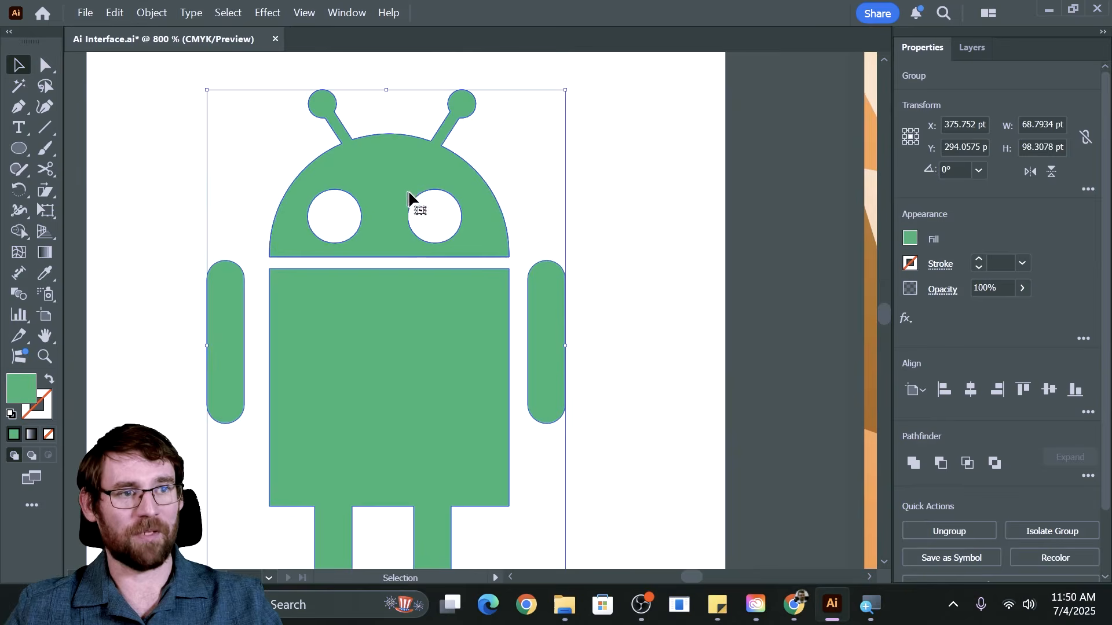
scroll(423, 200, up, 1)
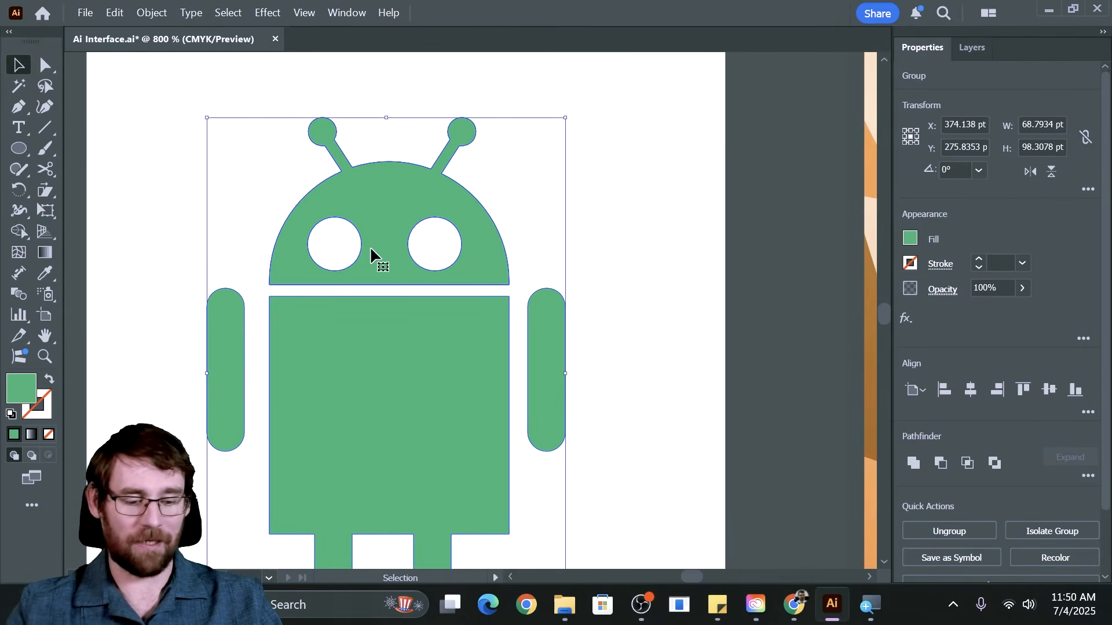
key(ctrl+minus)
drag(491, 322, 494, 300)
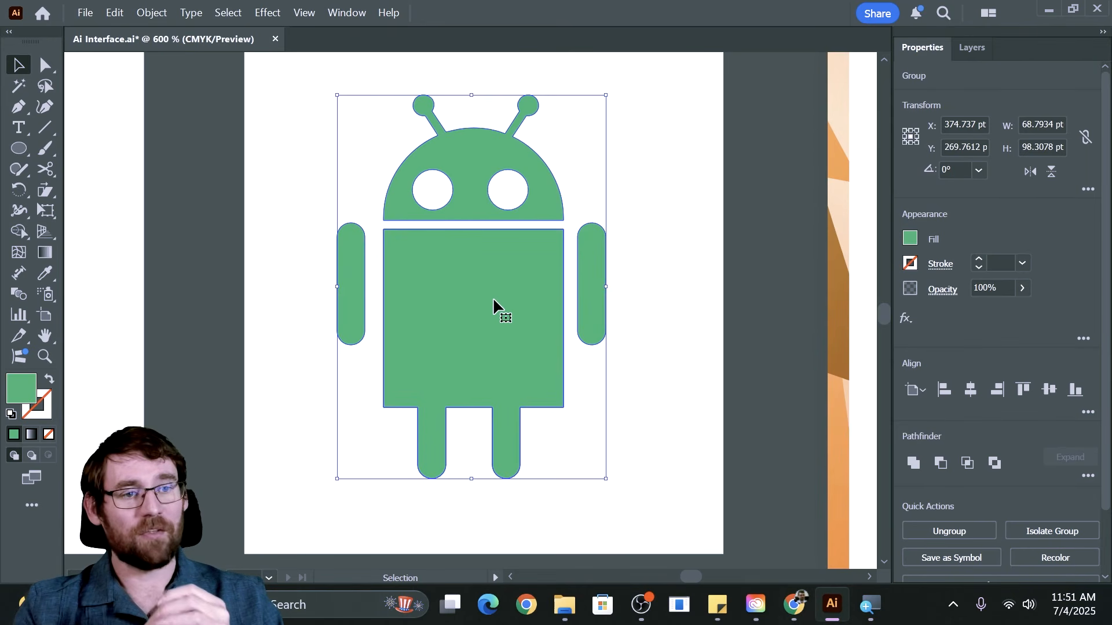
key(ctrl+0)
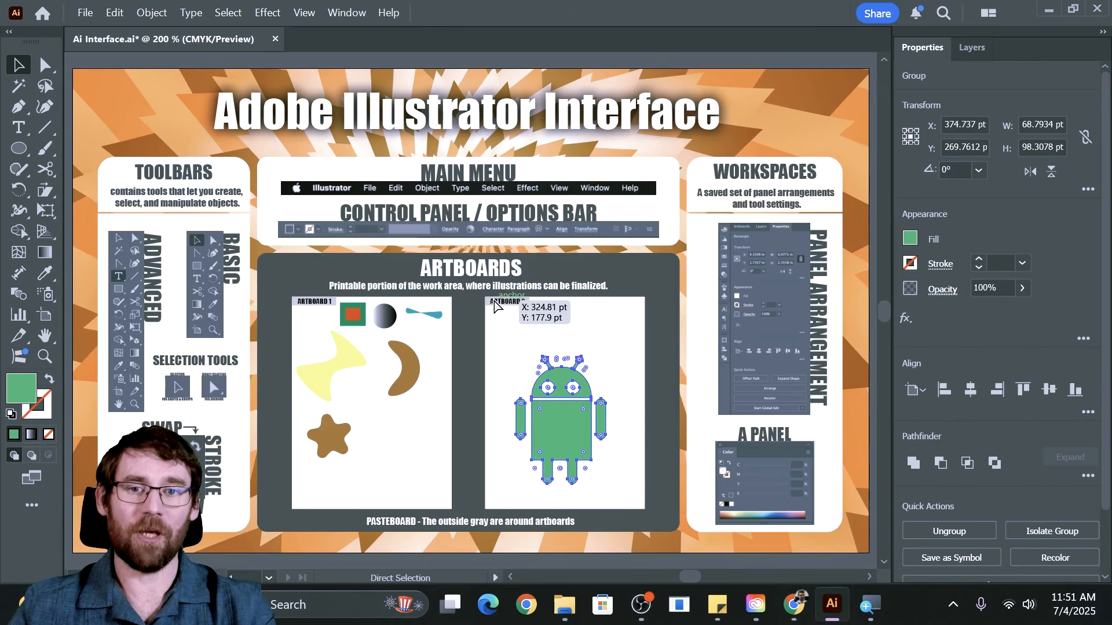